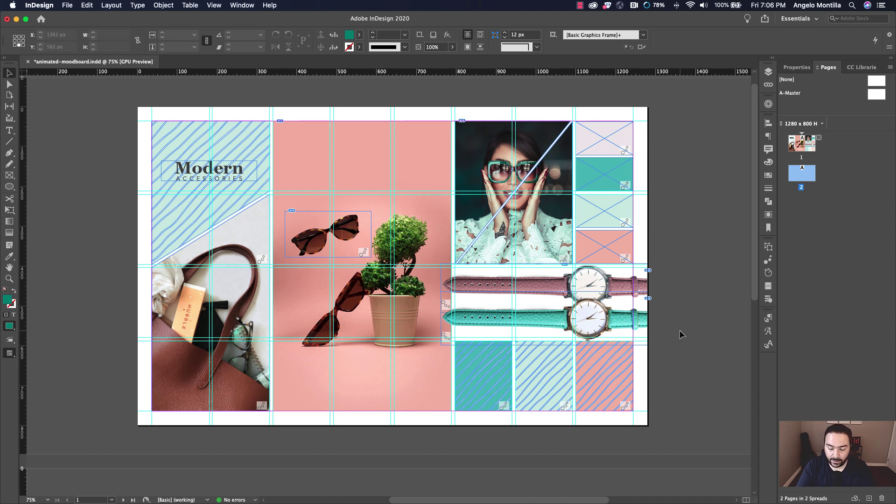
- Go to the blank page 2 and zoom in on it
double_click(799, 174)
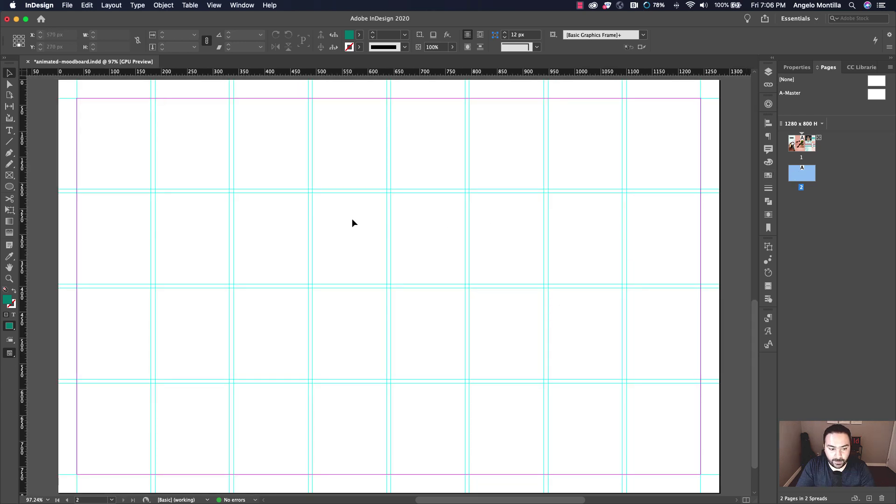
key(super+minus)
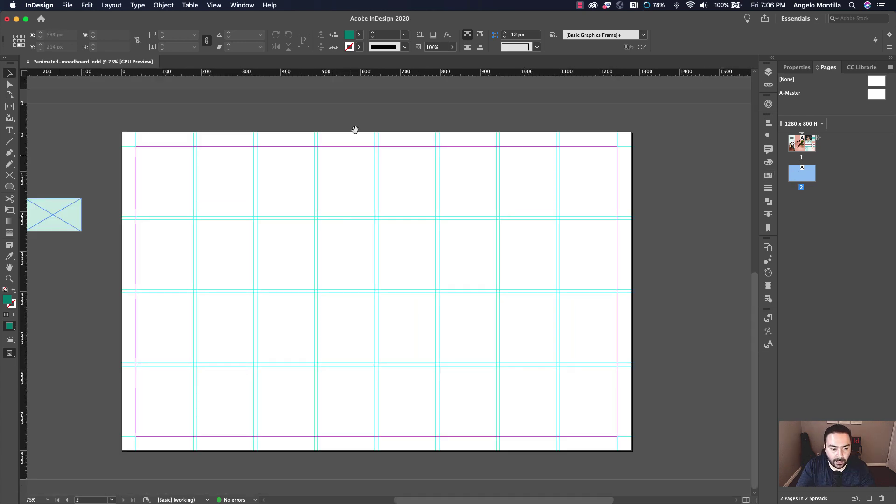
scroll(338, 372, up, 10)
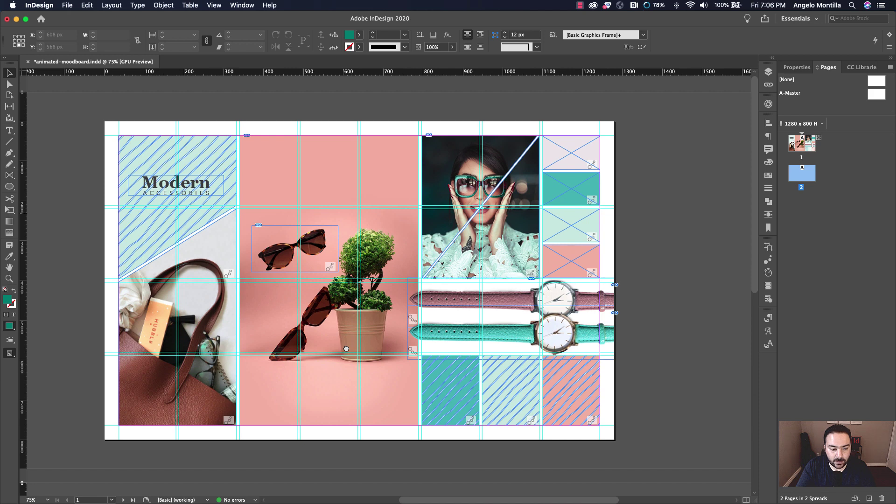
scroll(346, 348, down, 10)
key(super+equal)
key(super+equal)
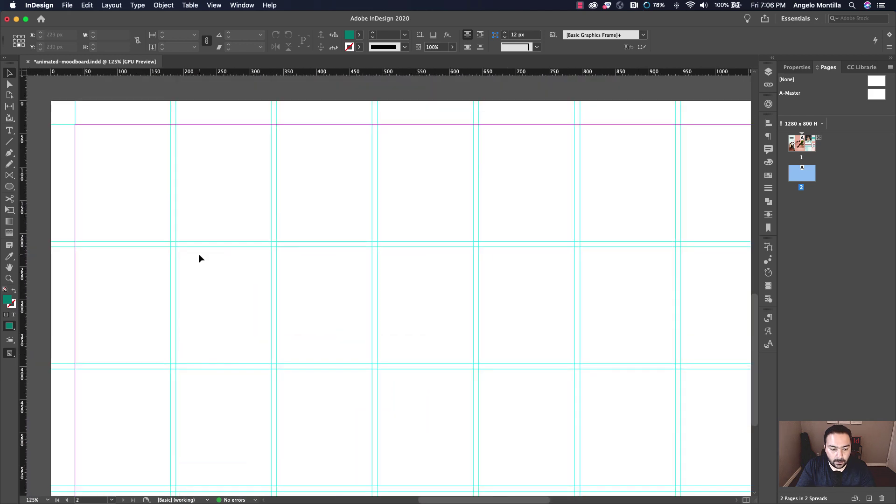
scroll(199, 259, down, 3)
scroll(199, 259, left, 3)
scroll(114, 164, up, 2)
scroll(114, 164, right, 2)
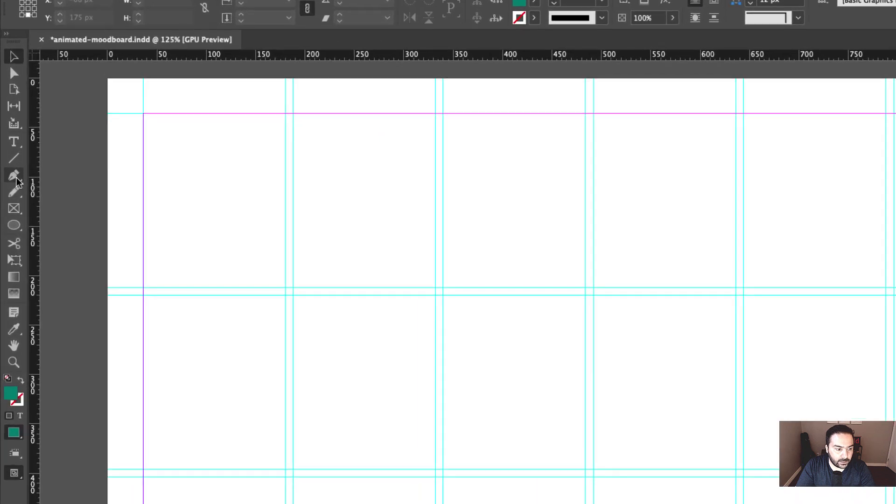
- With the Pen tool, place corners at the top-margin column guide, top-left margin and left margin
click(14, 178)
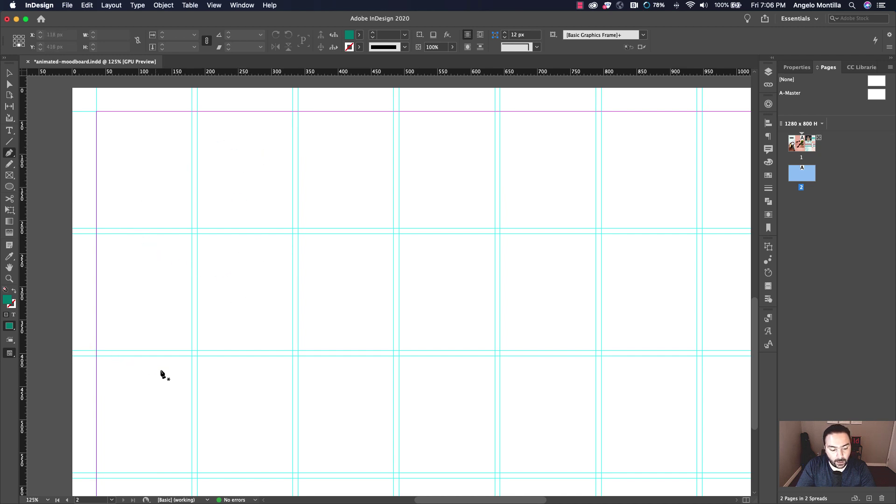
drag(191, 390, 225, 230)
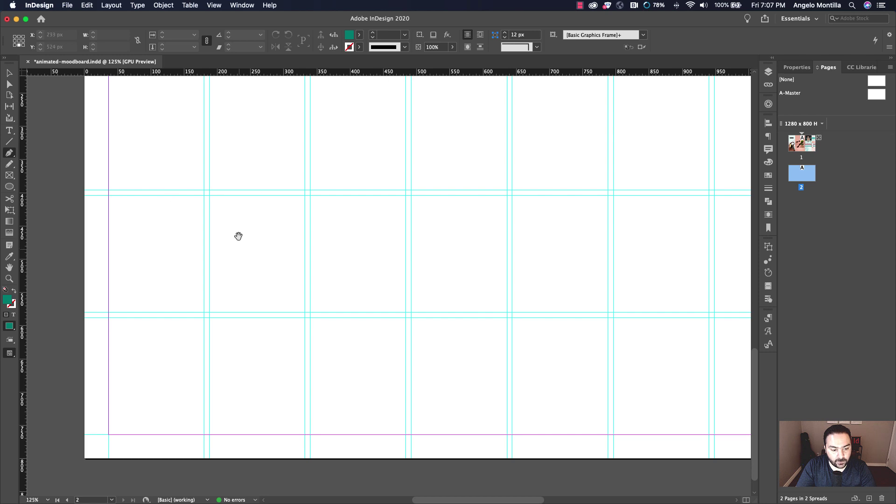
scroll(244, 170, up, 3)
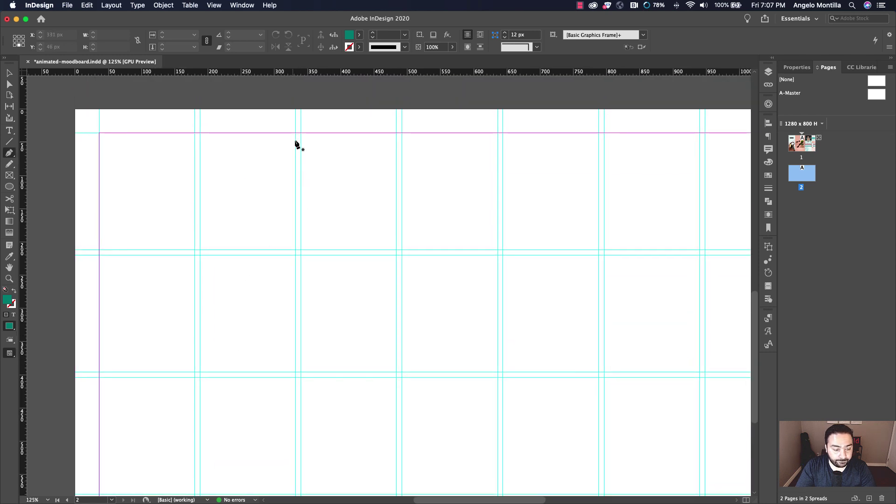
scroll(296, 143, left, 3)
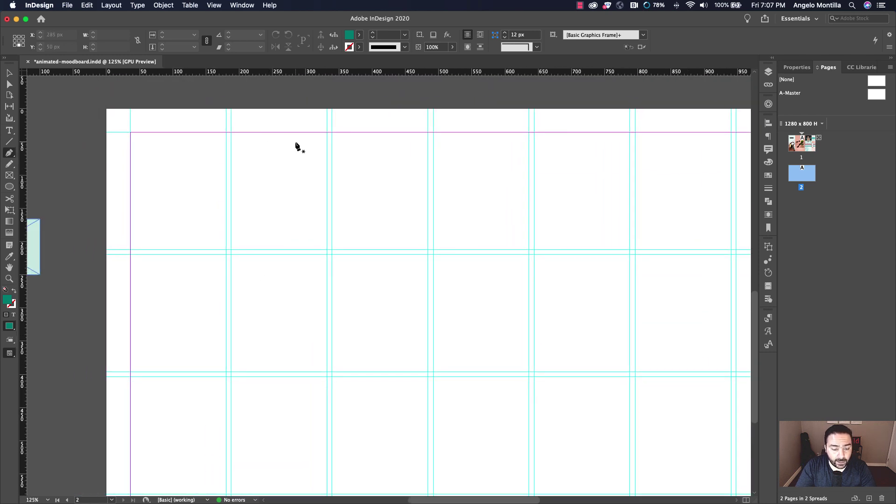
click(326, 133)
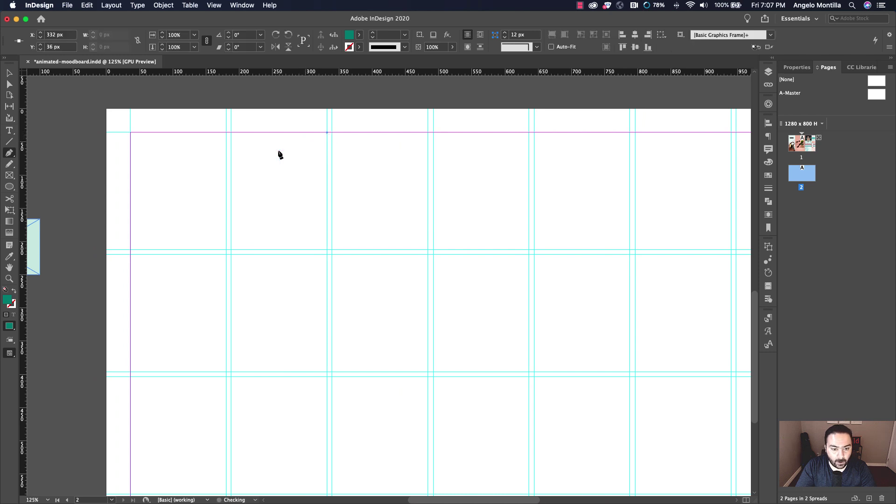
click(131, 133)
scroll(160, 310, up, 4)
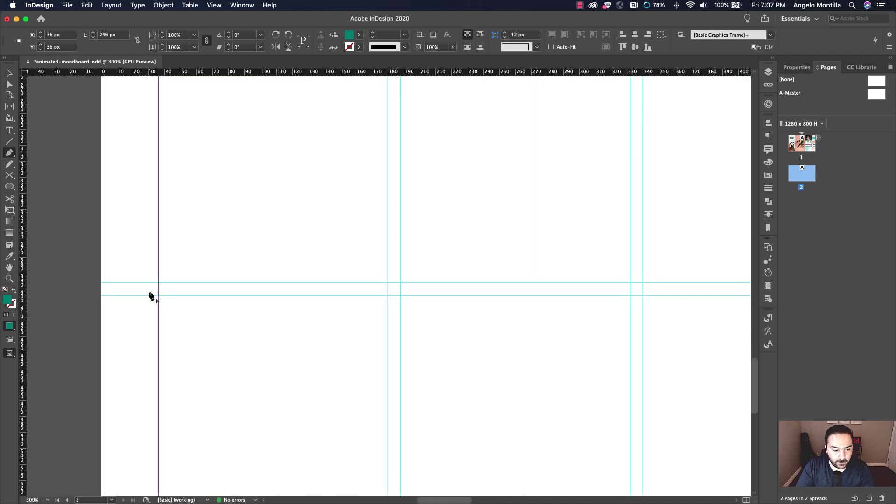
click(158, 283)
- Close the slanted green polygon at its starting point and zoom out to view it
scroll(328, 244, up, 6)
scroll(328, 244, right, 7)
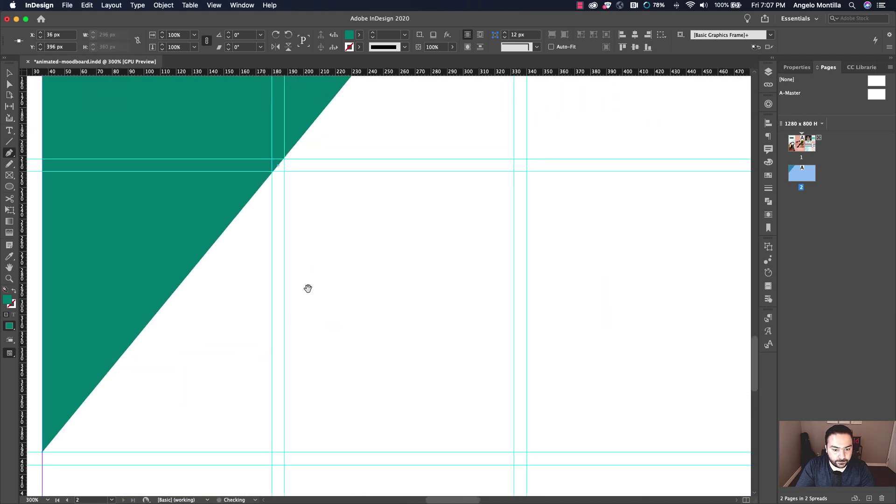
scroll(309, 290, down, 5)
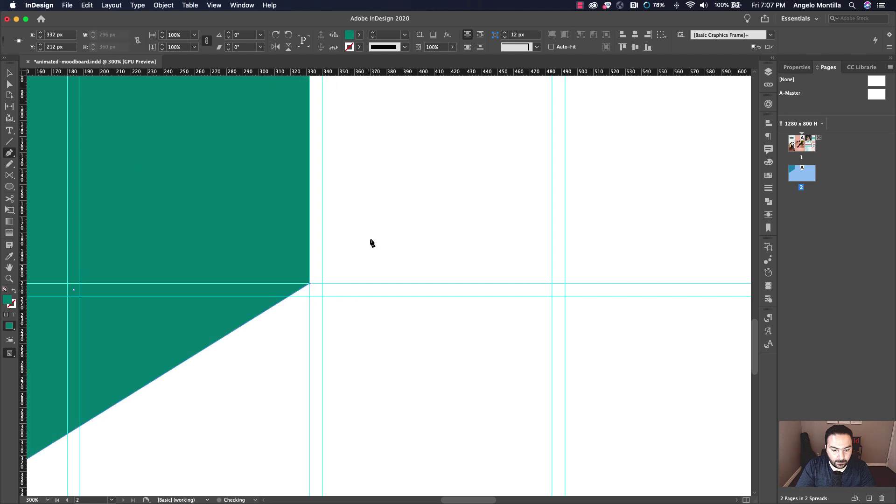
scroll(371, 188, up, 10)
scroll(371, 189, right, 3)
scroll(309, 357, left, 6)
scroll(308, 356, down, 2)
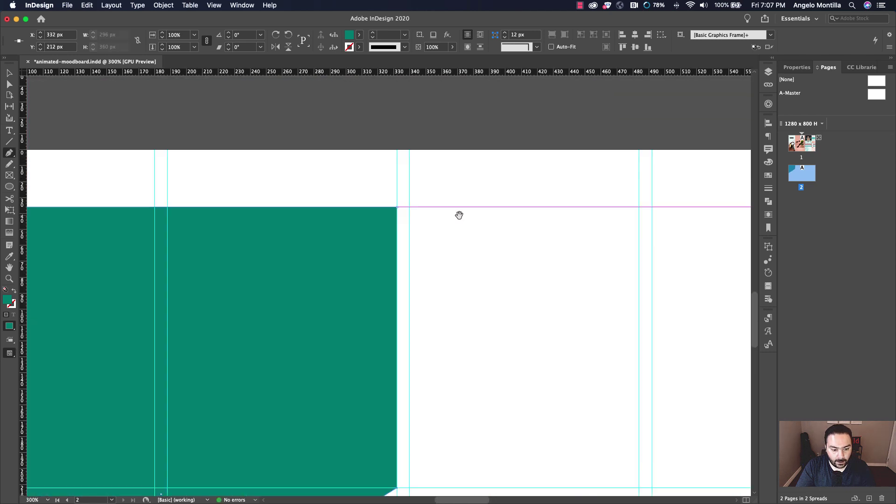
click(396, 208)
scroll(332, 296, down, 5)
scroll(332, 296, left, 5)
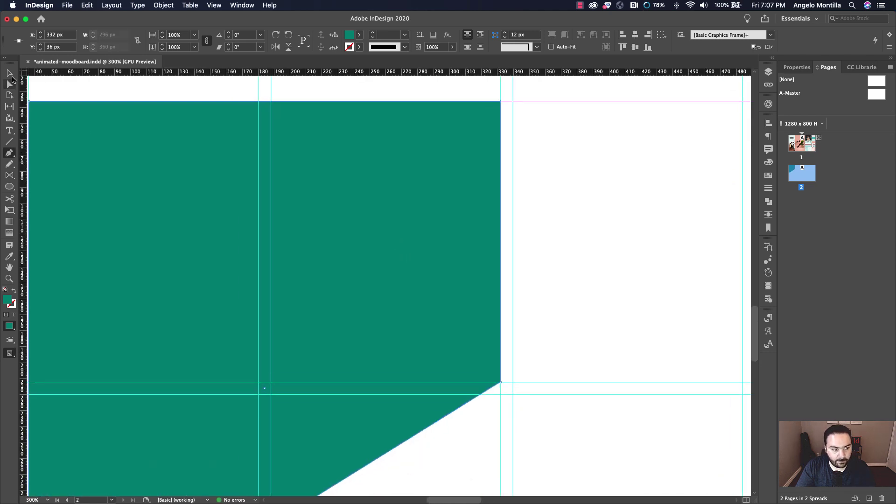
click(10, 75)
scroll(480, 327, down, 2)
scroll(481, 326, left, 1)
key(super+minus)
key(super+minus)
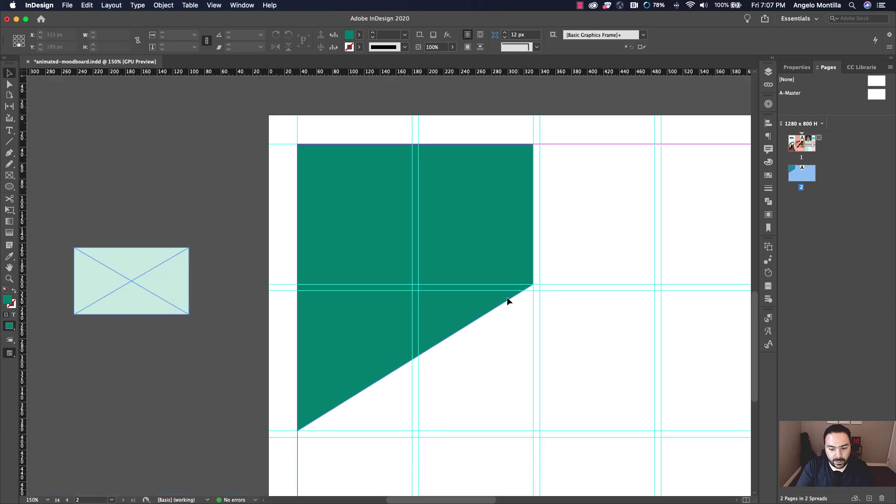
scroll(489, 321, down, 5)
scroll(455, 192, right, 3)
scroll(455, 192, up, 2)
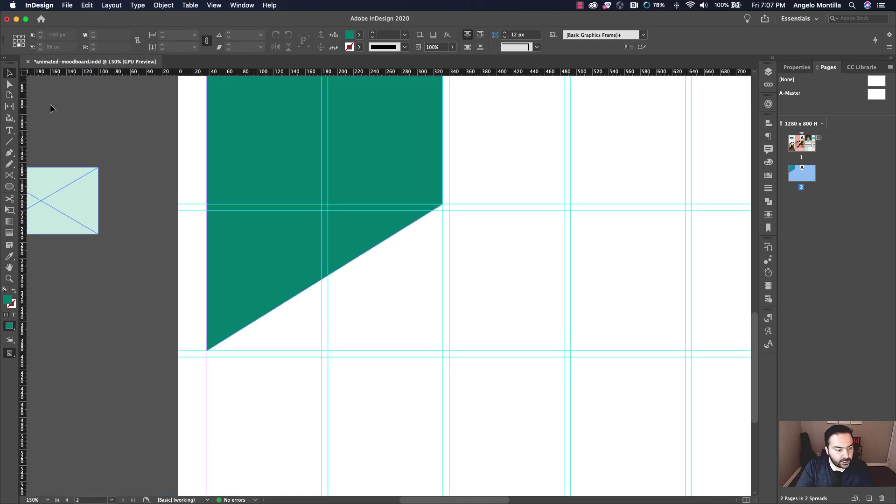
click(10, 153)
- Draw a second polygon from below the first shape's corner down to the bottom margin, leaving a diagonal gap
scroll(446, 216, up, 4)
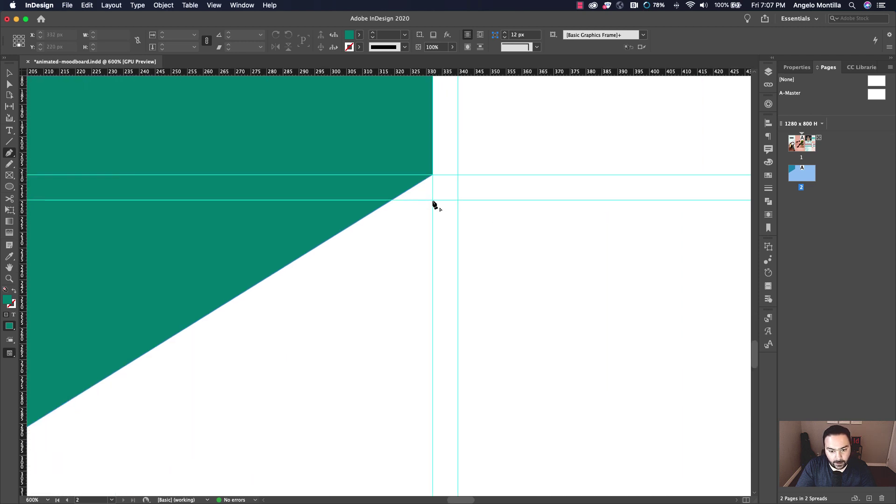
click(434, 201)
scroll(584, 146, left, 10)
scroll(584, 146, down, 7)
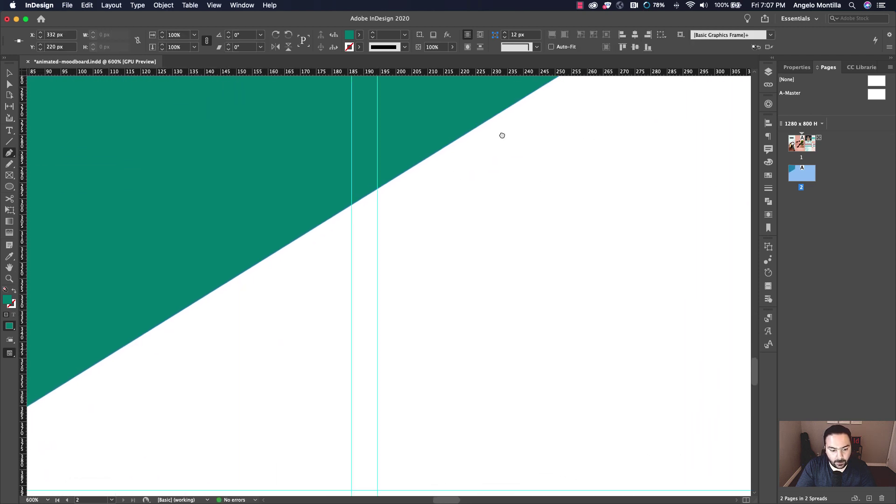
click(239, 238)
scroll(319, 277, down, 2)
scroll(320, 279, down, 10)
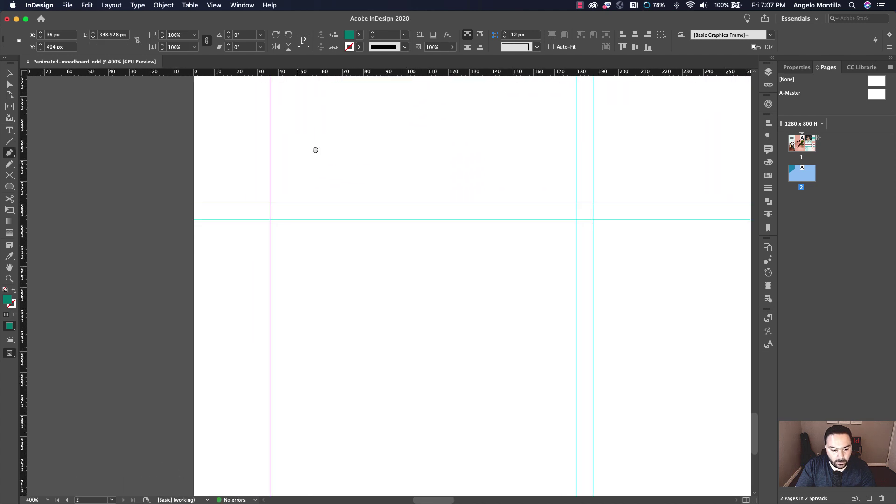
scroll(297, 285, down, 5)
click(280, 278)
scroll(296, 287, right, 10)
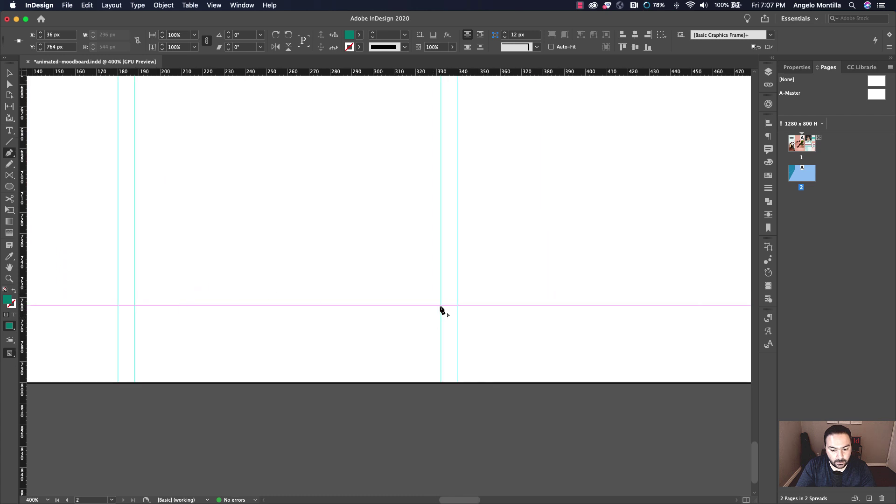
click(441, 306)
scroll(482, 194, up, 15)
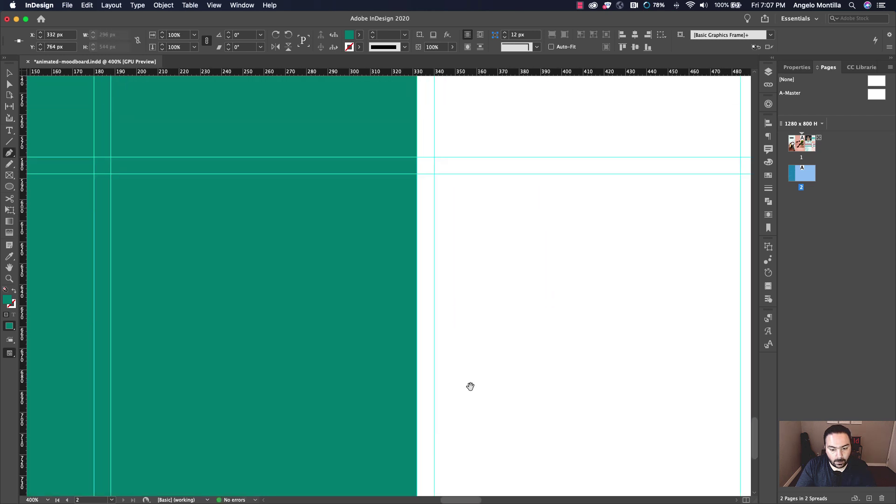
scroll(476, 243, up, 5)
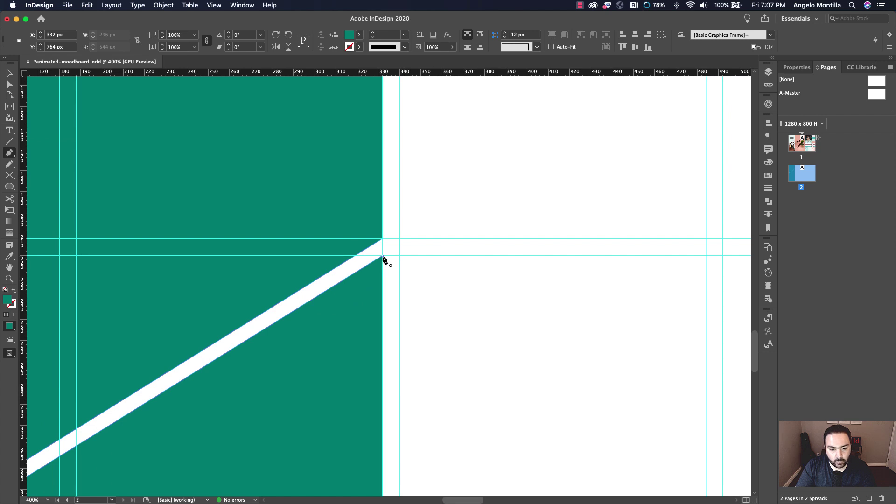
scroll(404, 276, down, 5)
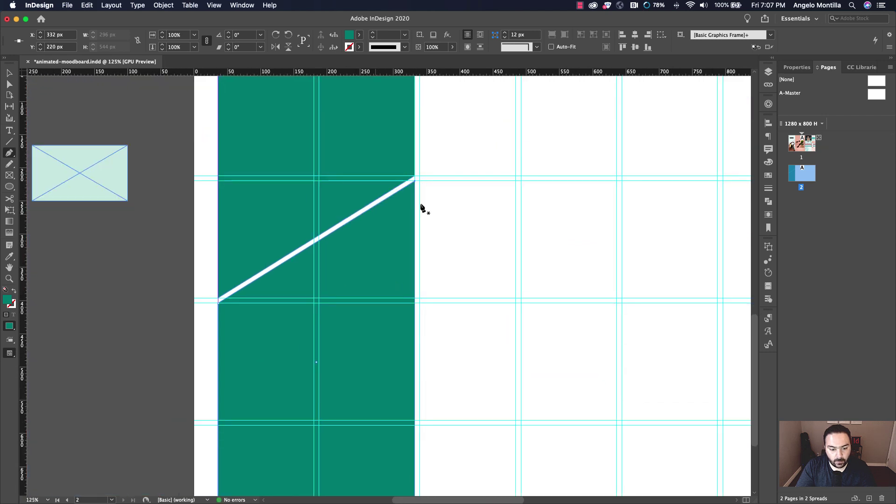
click(9, 73)
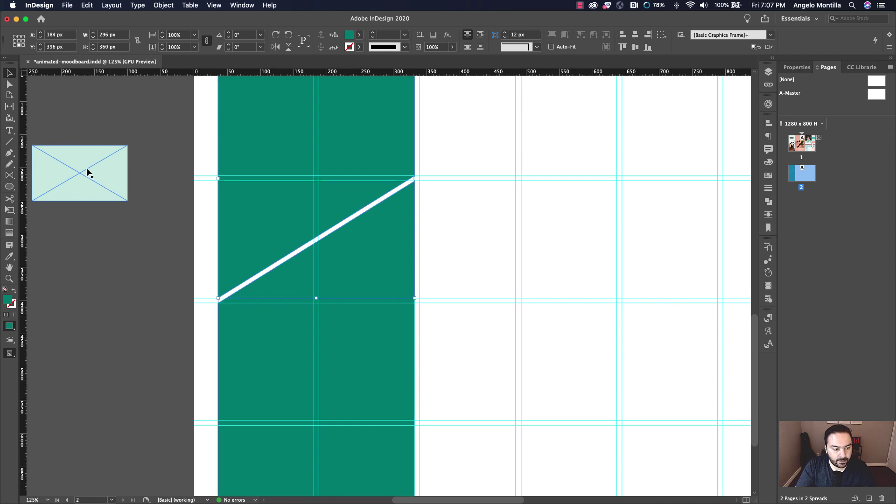
- Give the upper shape the placeholder's mint fill and remove the lower shape's fill
click(10, 257)
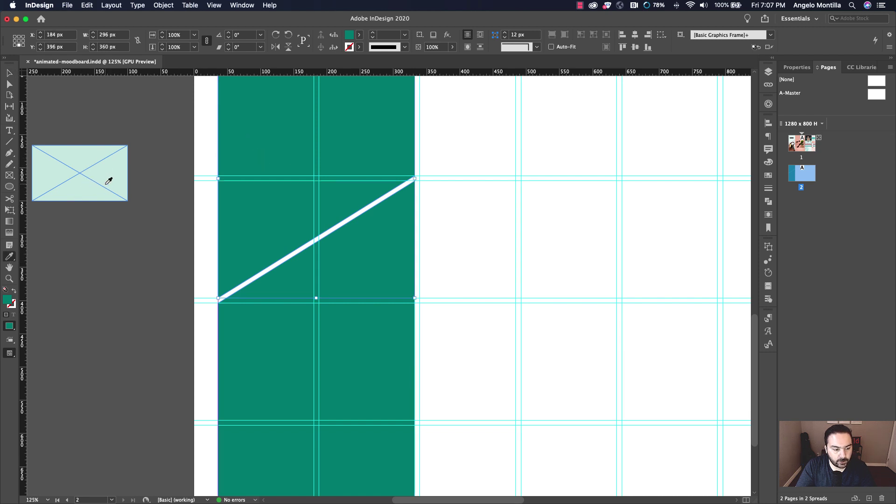
click(108, 180)
click(10, 73)
click(391, 231)
click(768, 175)
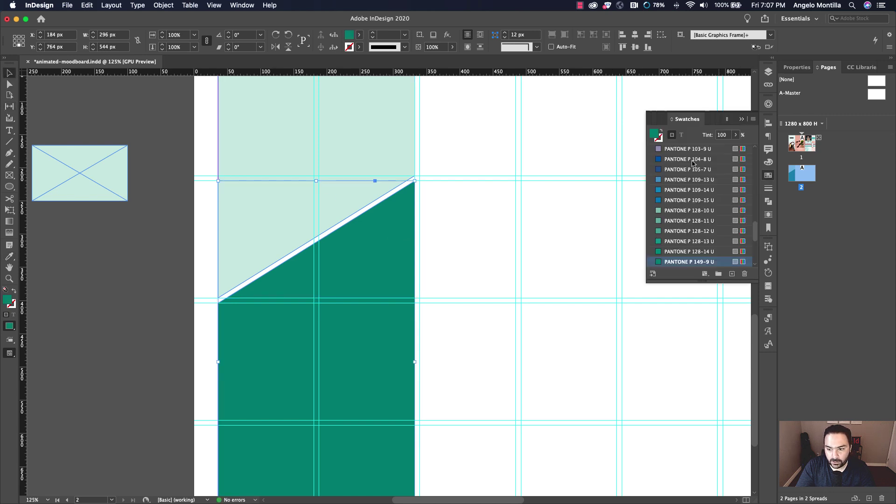
scroll(700, 197, up, 15)
click(673, 149)
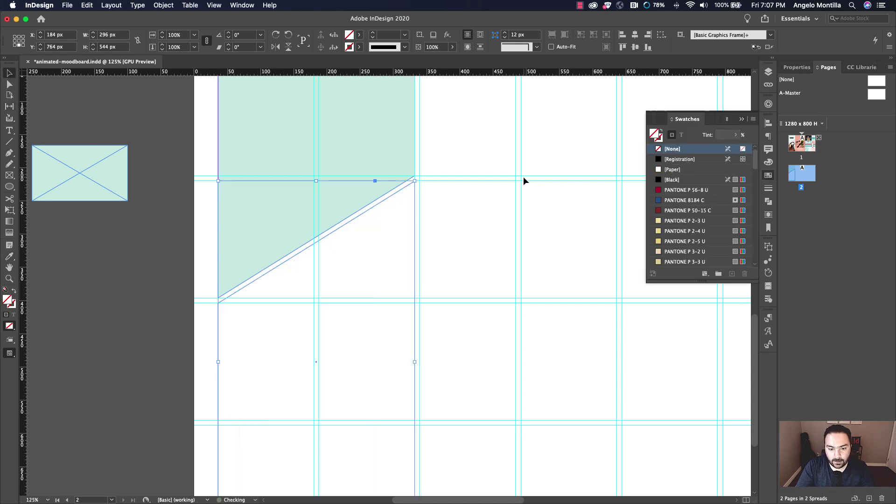
click(524, 178)
- Set both shapes' content to Graphic via Object > Content > Graphic
key(super+1)
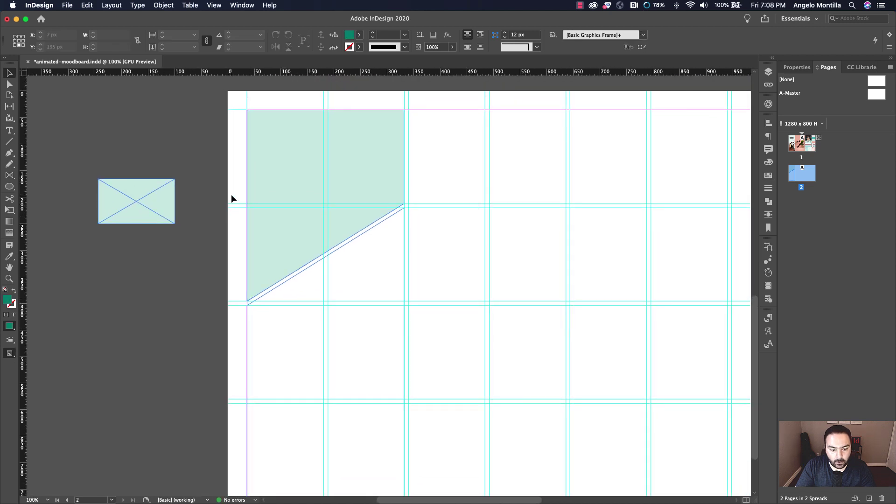
drag(232, 199, 372, 353)
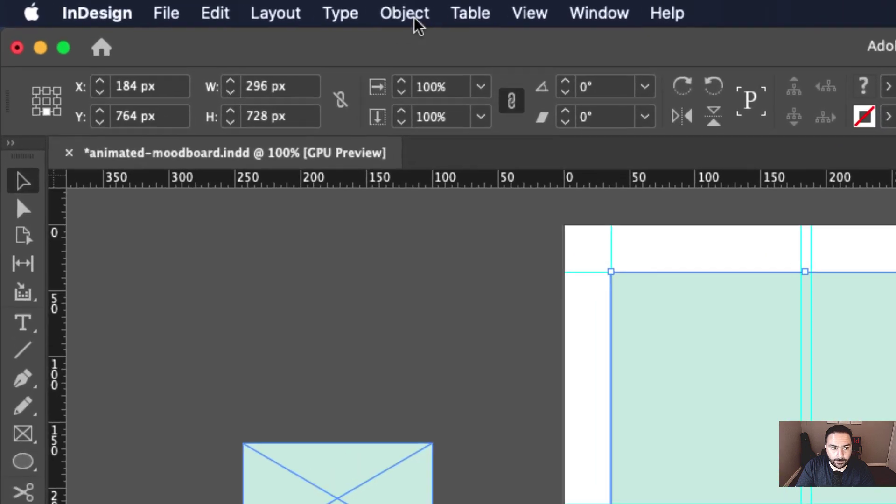
click(166, 6)
mouse_move(465, 443)
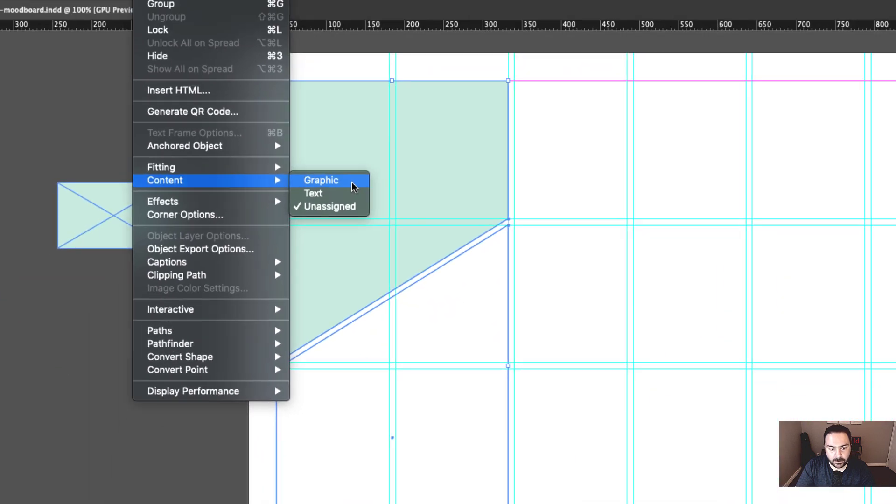
click(466, 189)
click(444, 218)
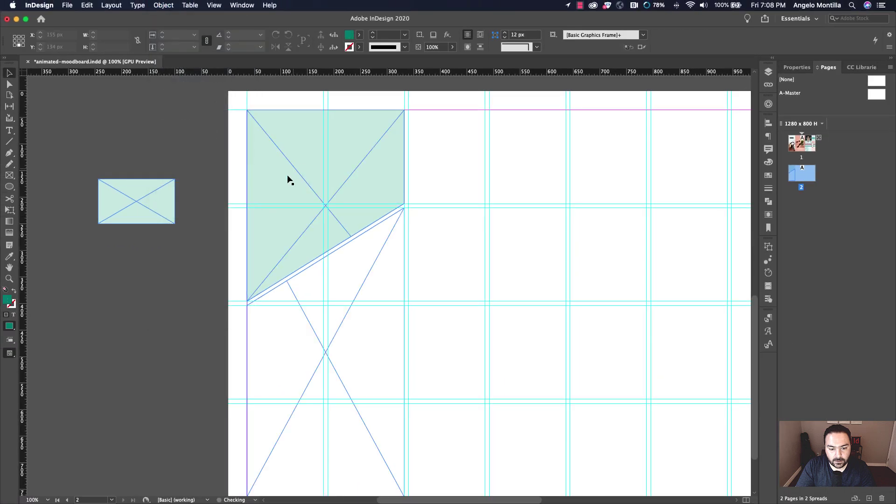
- Pan with the Hand tool and scroll up to page 1's finished mood board
scroll(484, 241, right, 5)
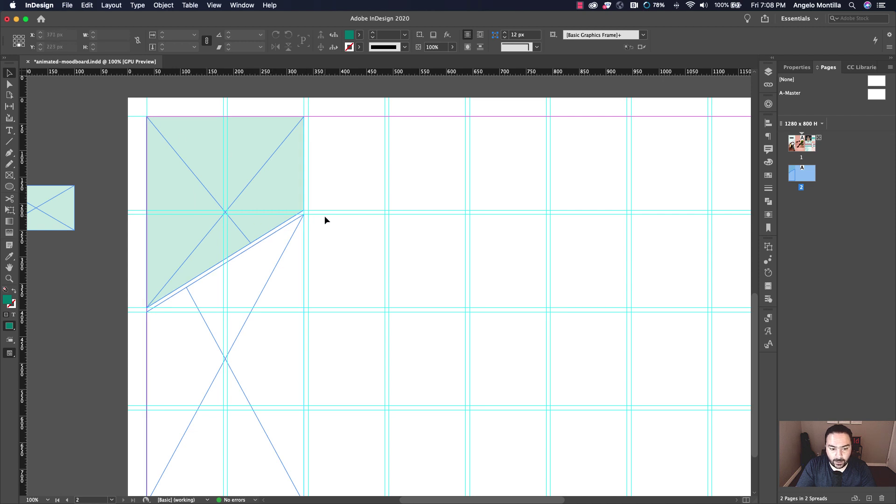
key(space)
drag(322, 250, 367, 222)
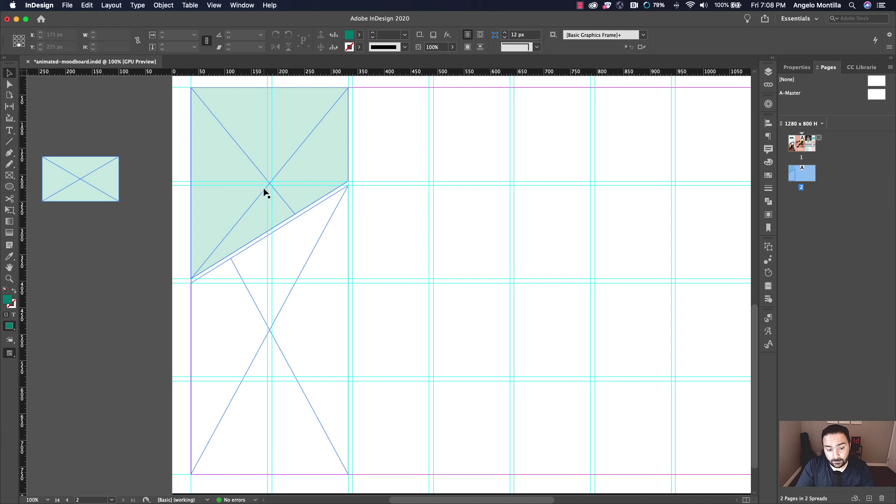
scroll(378, 244, up, 3)
key(space)
drag(378, 244, 414, 211)
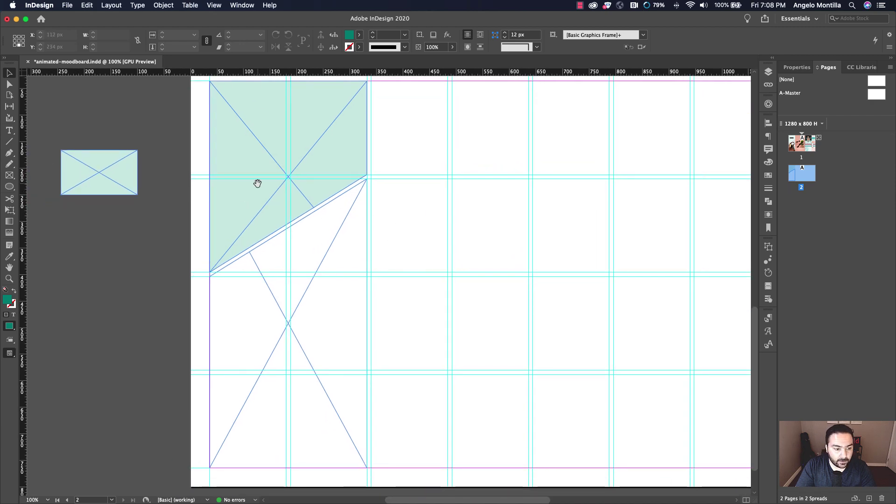
scroll(257, 183, up, 10)
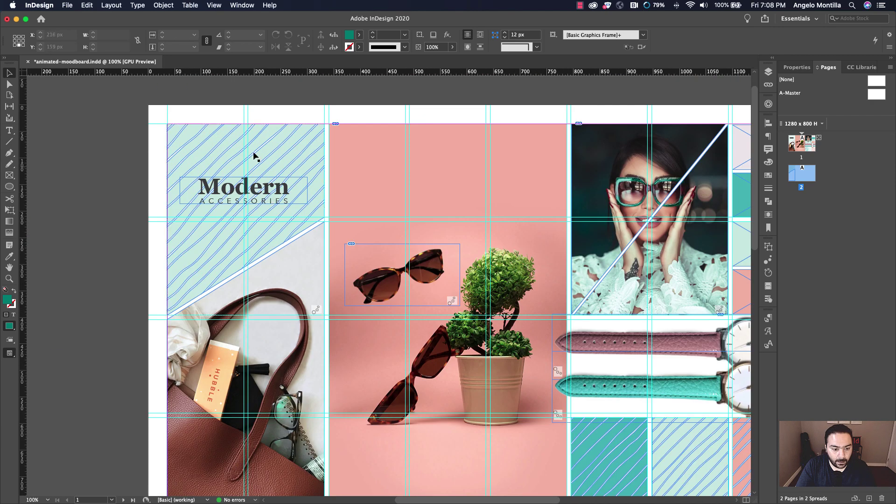
- Copy the hatch graphic inside page 1's green panel and right-click page 2's green frame
click(255, 157)
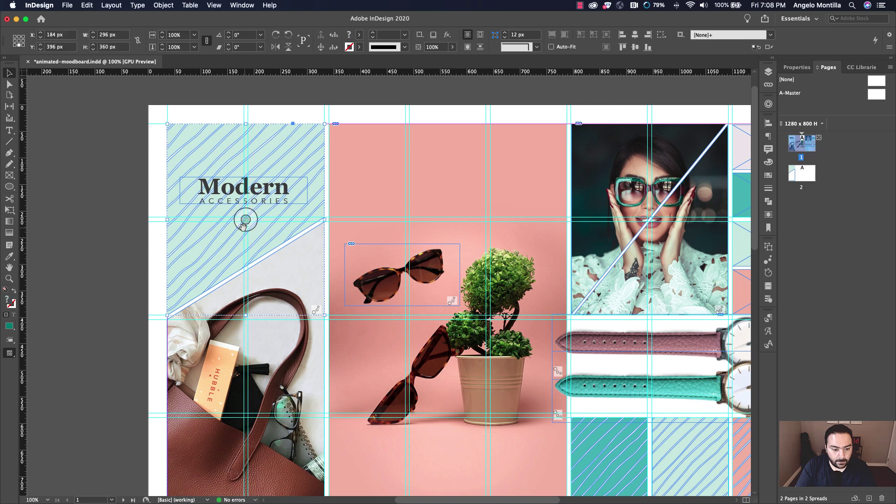
click(246, 221)
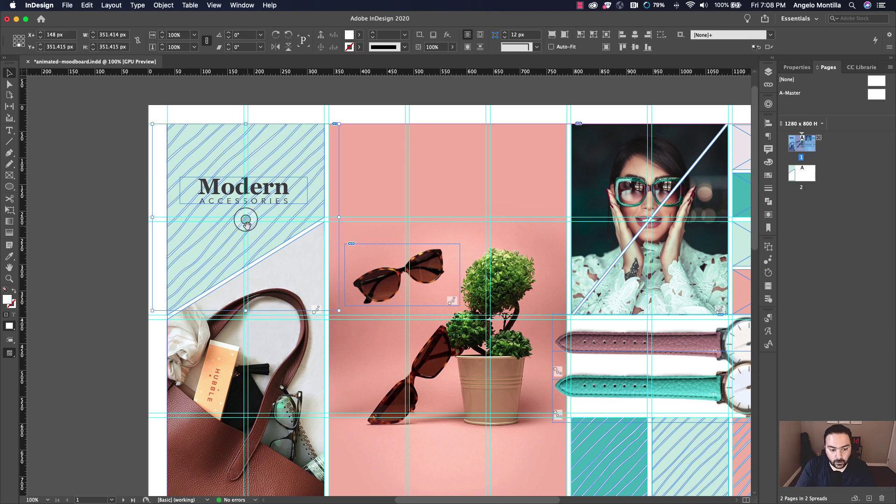
key(super+c)
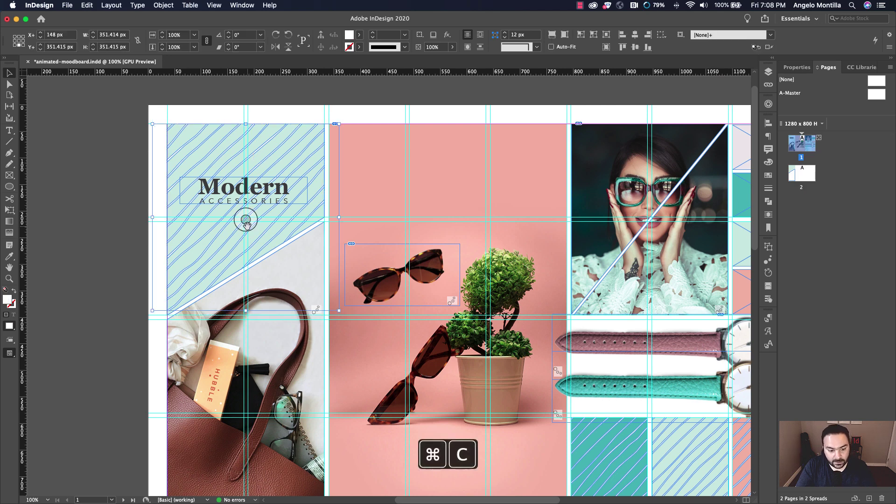
scroll(274, 344, down, 1)
scroll(275, 344, down, 15)
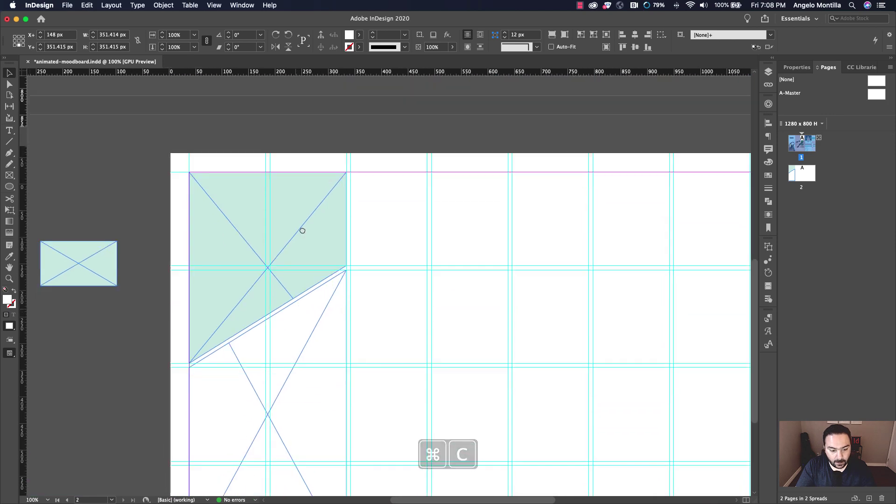
click(262, 189)
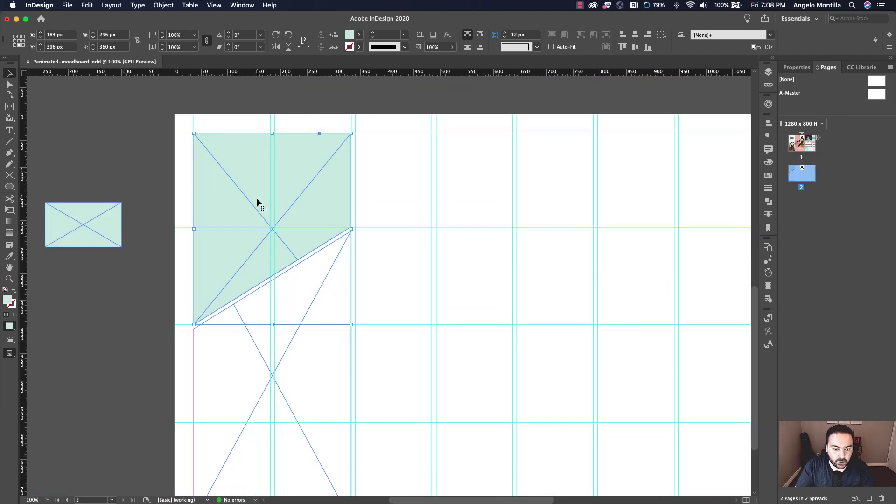
right_click(262, 181)
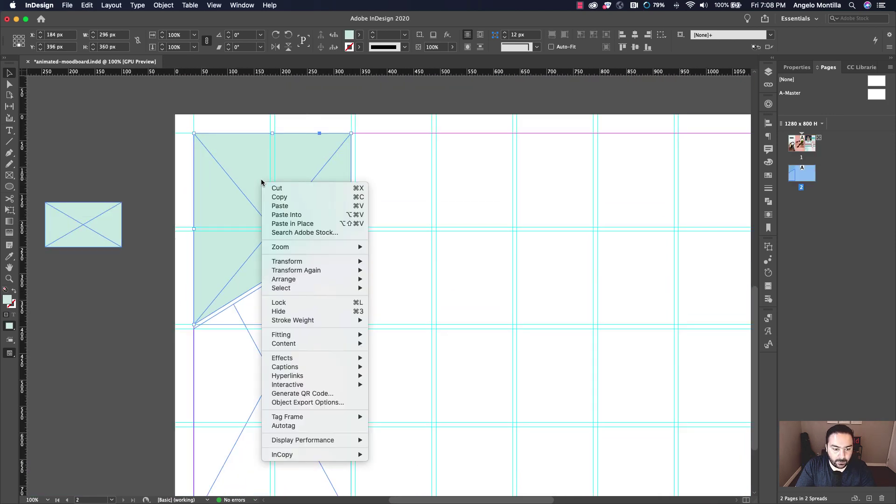
- Paste the hatch pattern into page 2's green frame and nudge it up slightly
click(290, 214)
click(270, 227)
key(Up)
key(Up)
key(Up)
key(Up)
key(Up)
key(Up)
key(Up)
key(Up)
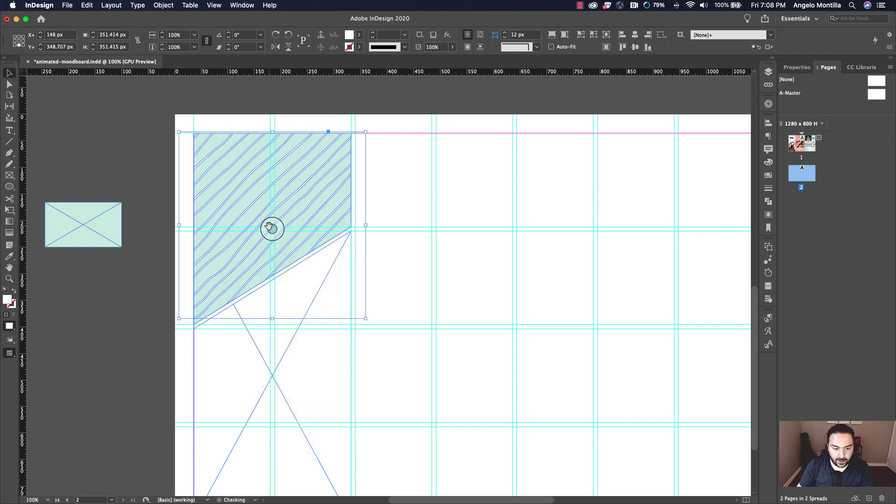
click(411, 215)
- Copy the Modern Accessories title from page 1 and Paste in Place on page 2
scroll(411, 215, up, 10)
scroll(397, 288, up, 3)
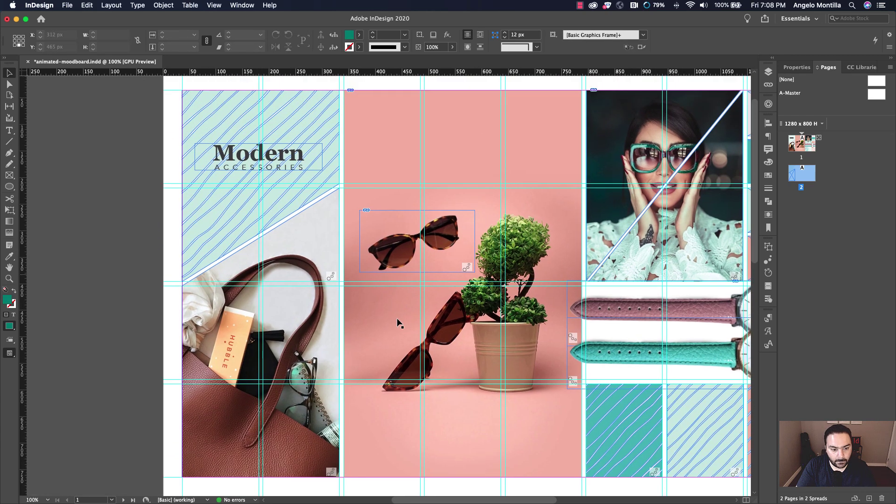
click(265, 163)
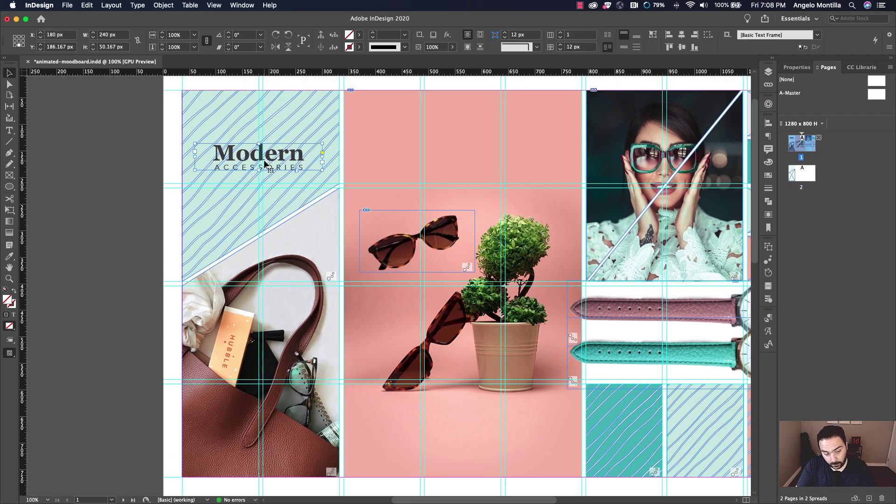
key(super+c)
scroll(341, 360, down, 15)
scroll(330, 282, down, 3)
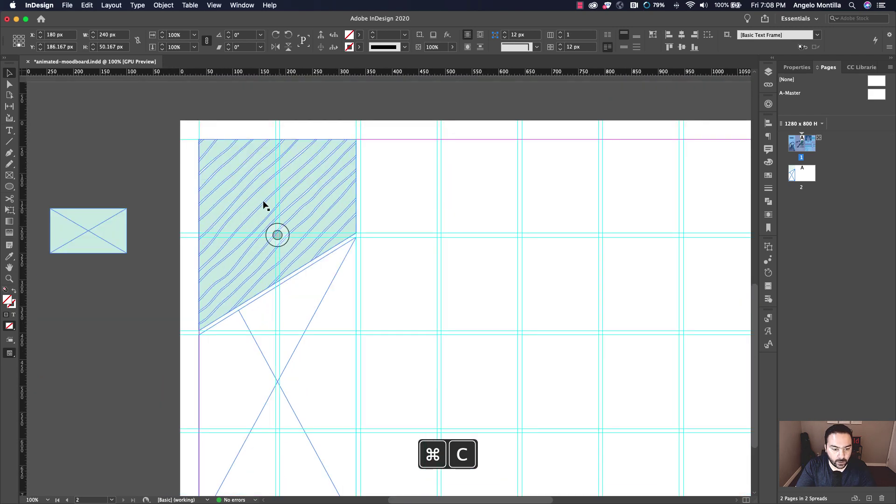
click(192, 174)
click(87, 5)
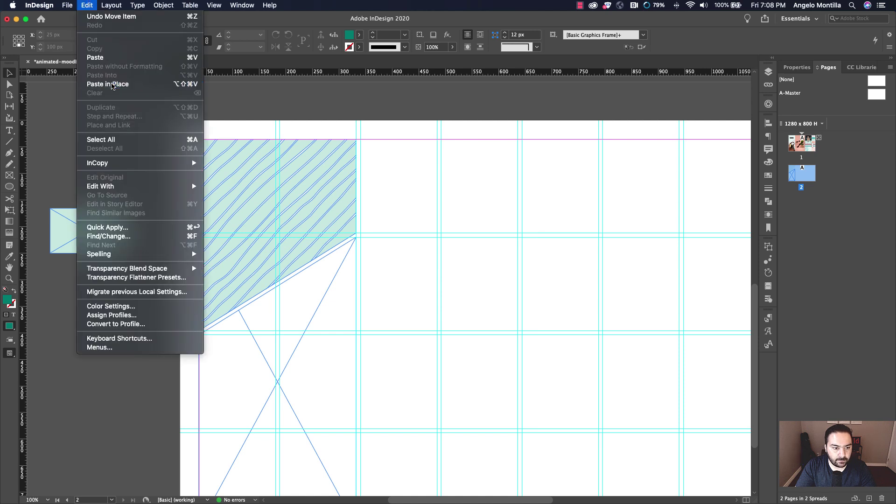
click(112, 83)
click(421, 229)
scroll(396, 246, down, 3)
- Place Purse.jpg into page 2's empty lower frame after undoing a misplaced drop
click(307, 248)
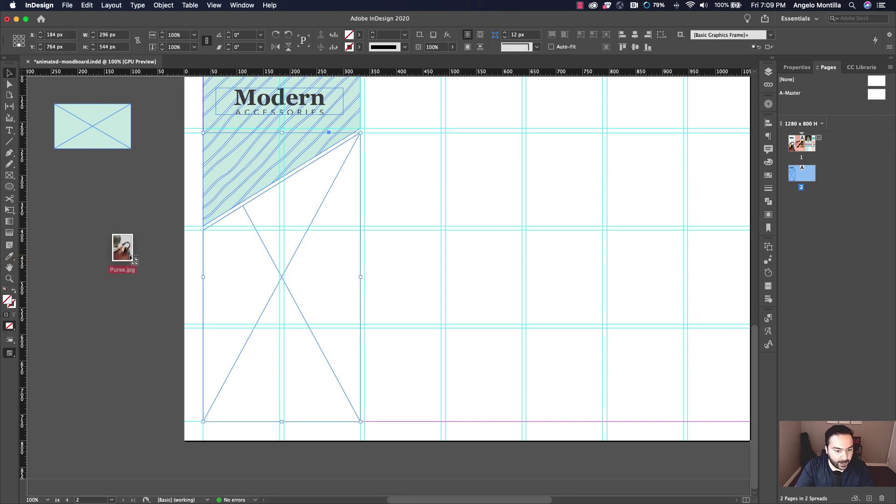
drag(130, 249, 294, 323)
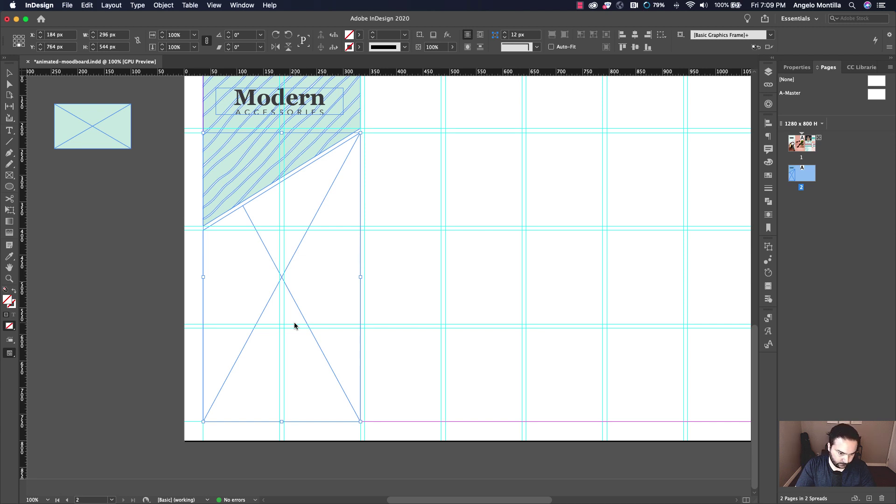
mouse_move(294, 326)
mouse_down()
mouse_move(249, 310)
mouse_move(296, 325)
mouse_up()
key(super+z)
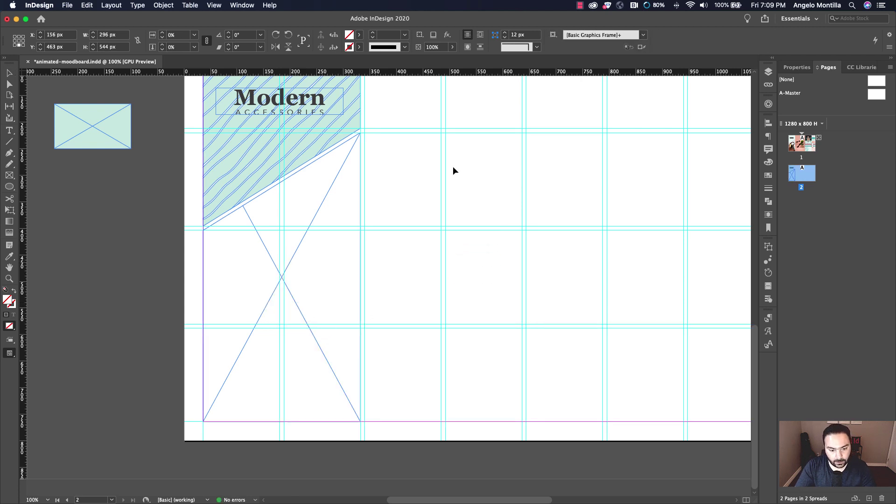
key(super+shift+z)
scroll(453, 166, up, 5)
scroll(453, 166, right, 4)
click(360, 195)
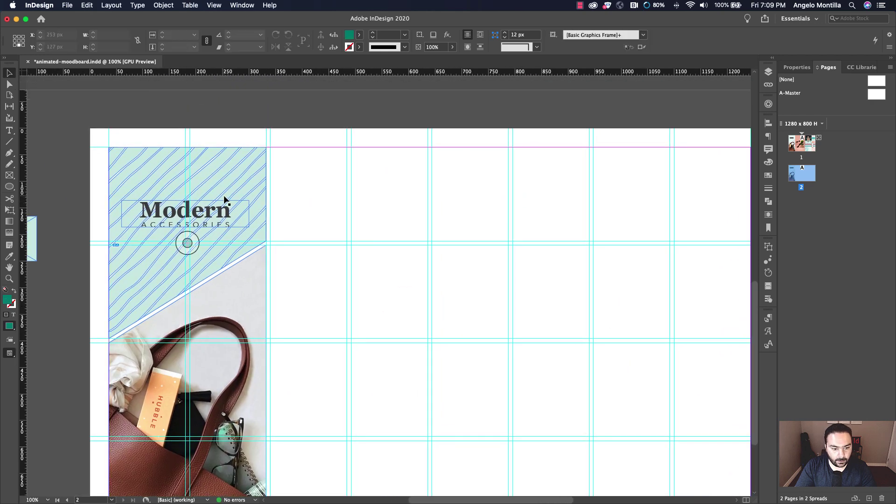
- Draw a tall rectangle frame in the middle column and drop sunglasses-main.jpg into it
key(f)
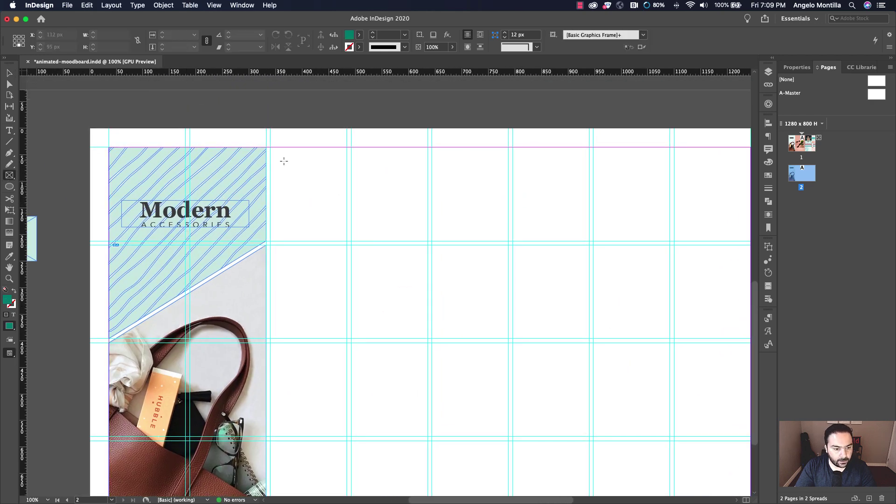
mouse_move(271, 148)
mouse_down()
mouse_move(387, 381)
mouse_move(442, 367)
mouse_move(509, 427)
mouse_up()
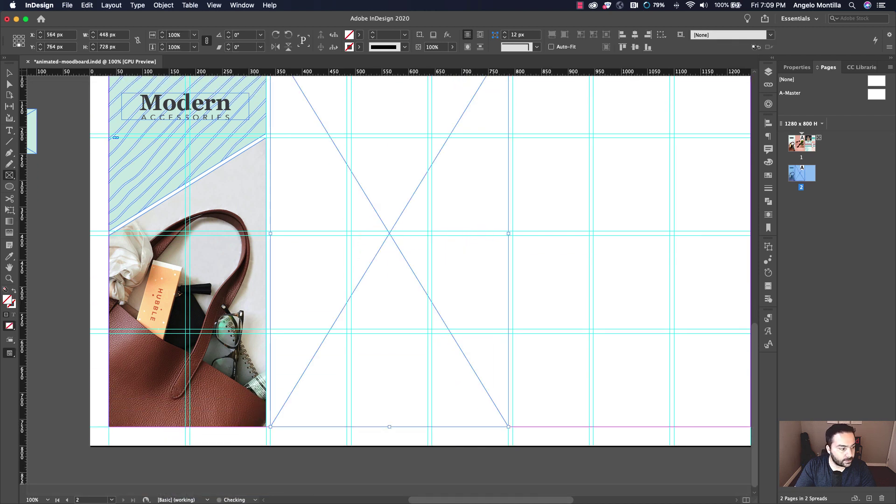
drag(0, 229, 439, 227)
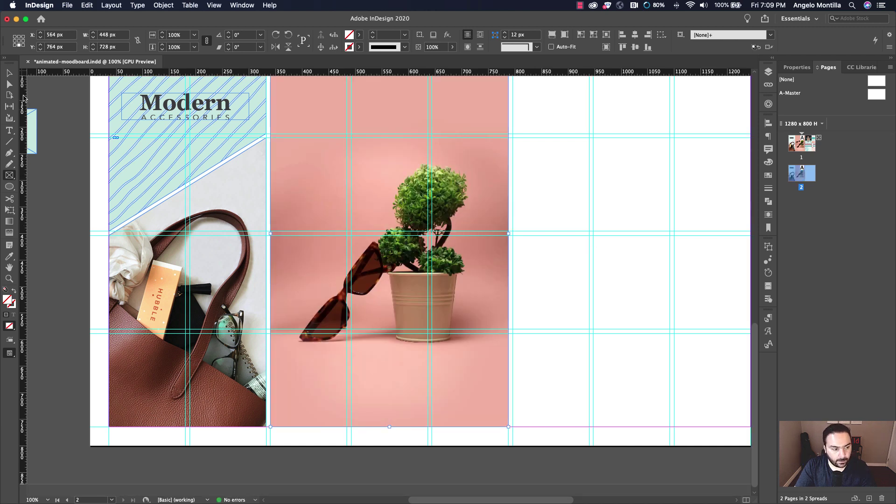
click(9, 71)
scroll(304, 248, up, 3)
scroll(304, 248, right, 3)
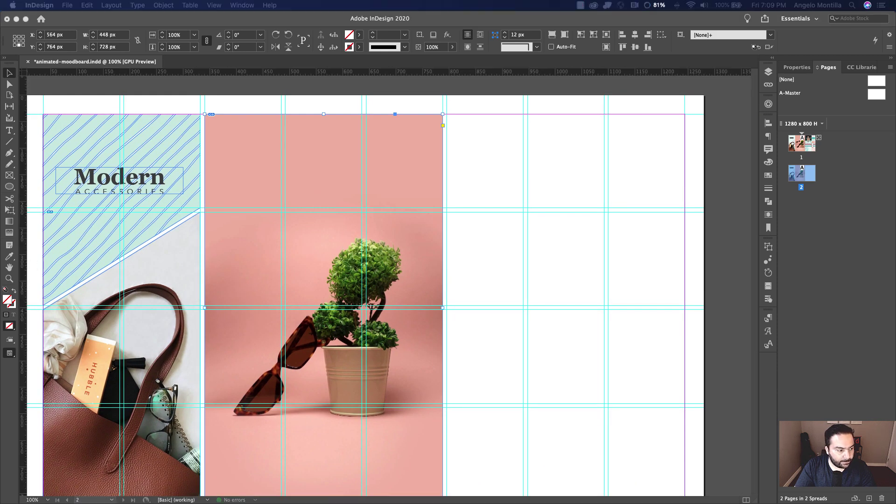
- Place the sunglasses cutout, move it onto the pink photo above the plant, and nudge it up
scroll(500, 150, left, 3)
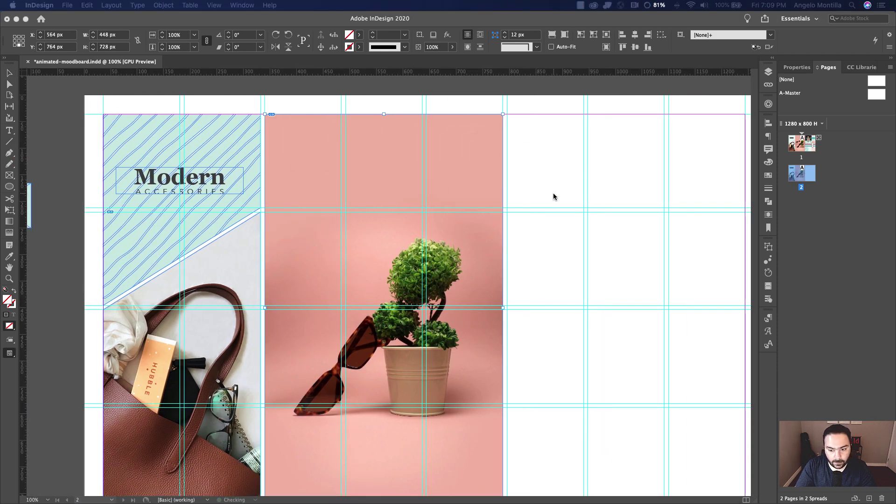
drag(520, 163, 621, 246)
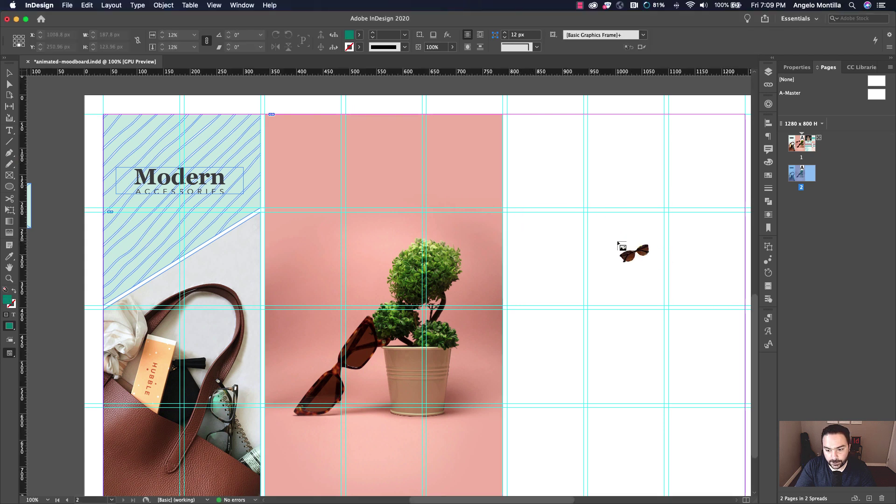
click(569, 217)
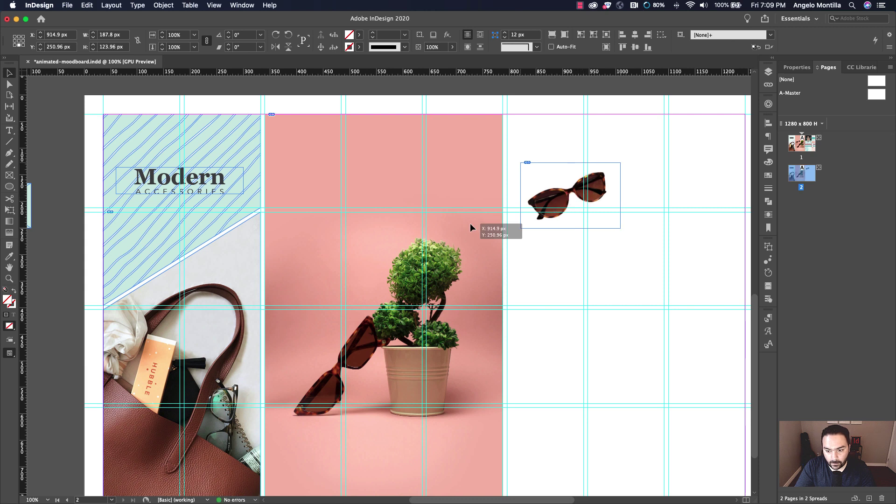
drag(470, 223, 362, 274)
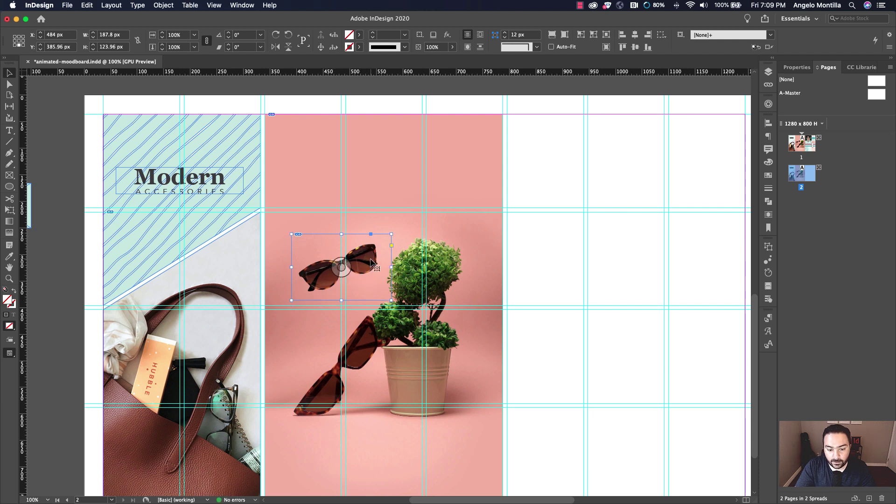
key(Up)
key(Up)
key(Up)
key(Up)
key(Up)
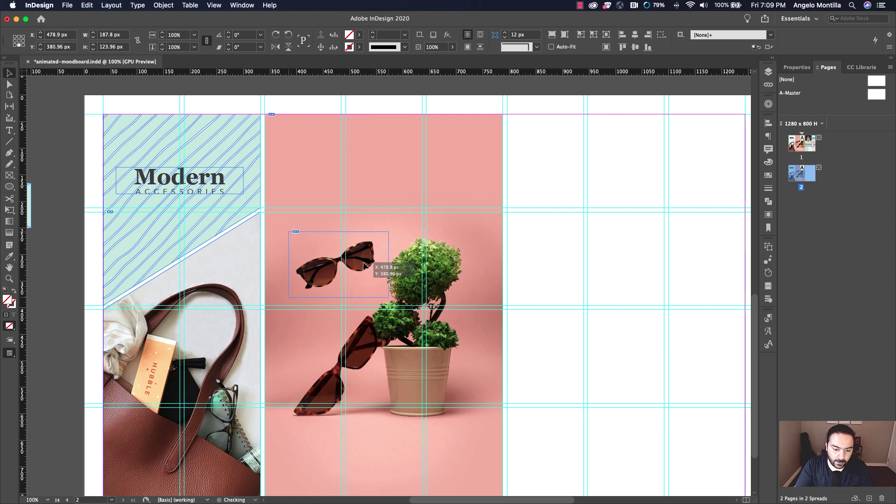
click(534, 272)
drag(569, 247, 500, 206)
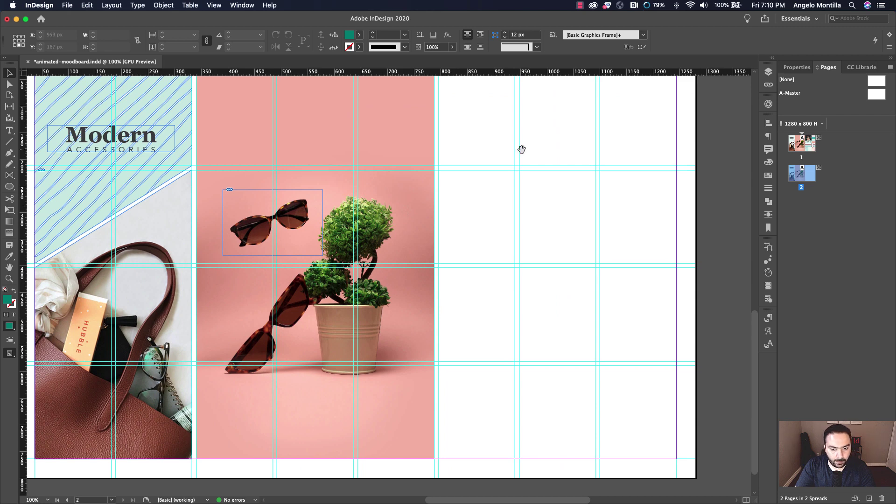
- Draw an empty rectangle frame at the top of the right column beside the pink photo
scroll(475, 230, up, 10)
scroll(473, 245, up, 5)
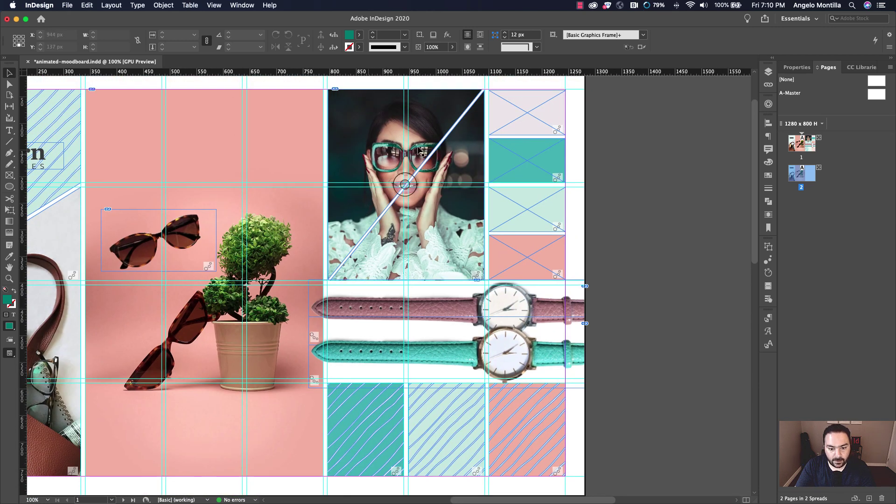
scroll(429, 324, down, 13)
scroll(390, 201, down, 4)
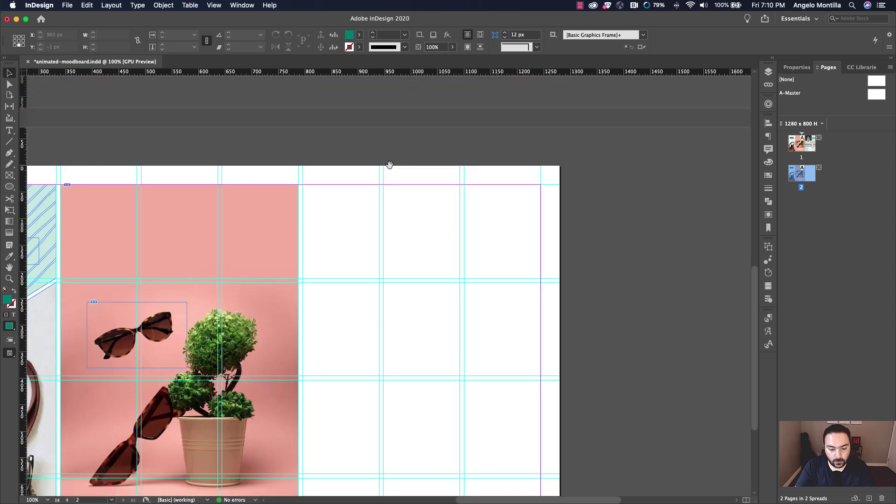
key(f)
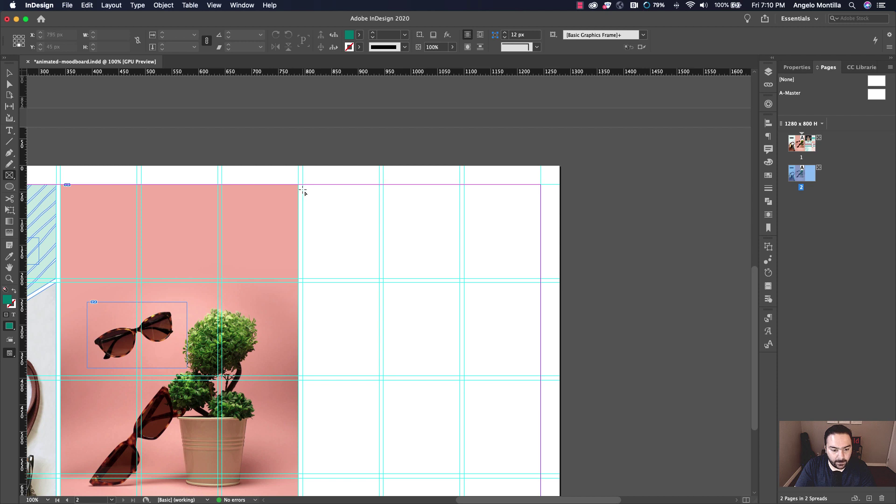
drag(304, 188, 460, 376)
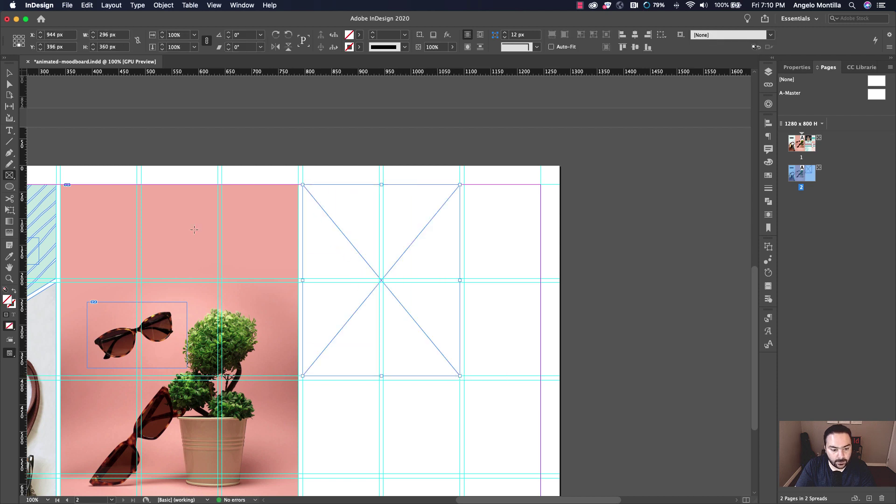
click(9, 73)
scroll(444, 332, down, 2)
scroll(444, 332, left, 2)
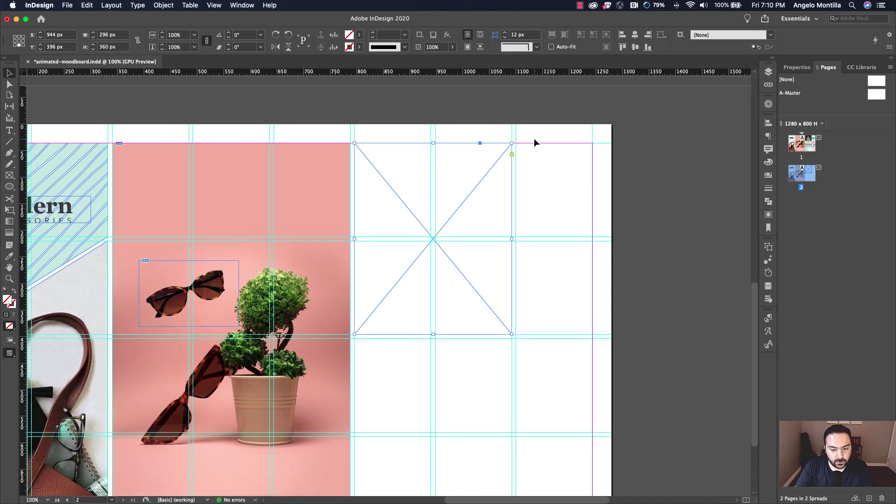
scroll(393, 315, up, 2)
scroll(393, 315, right, 2)
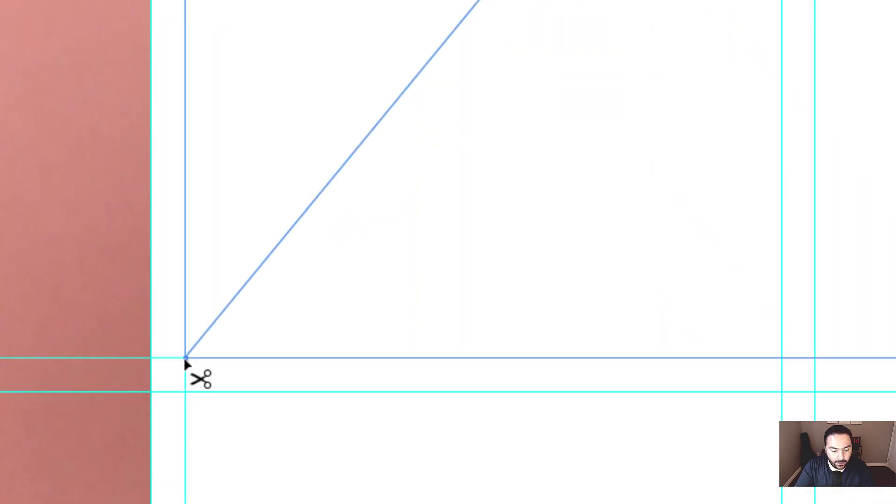
- Cut the frame at its bottom-left and top-right corners and nudge one triangle to open a gap
click(184, 358)
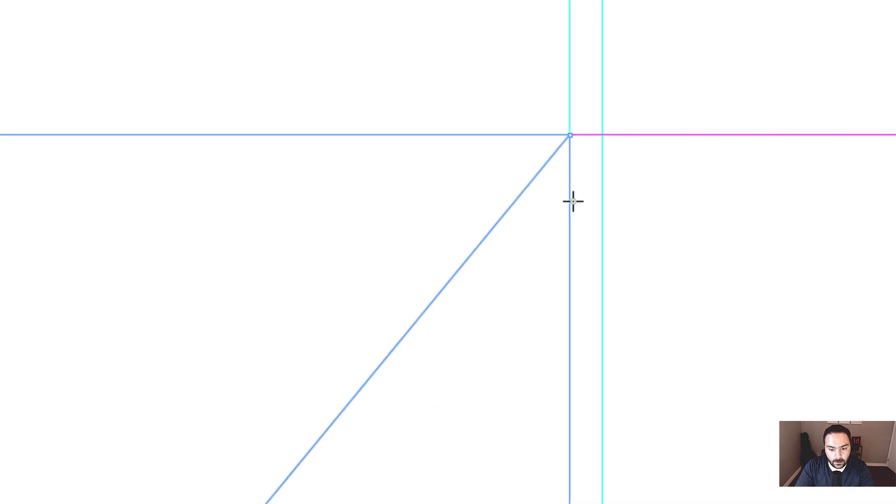
click(629, 2)
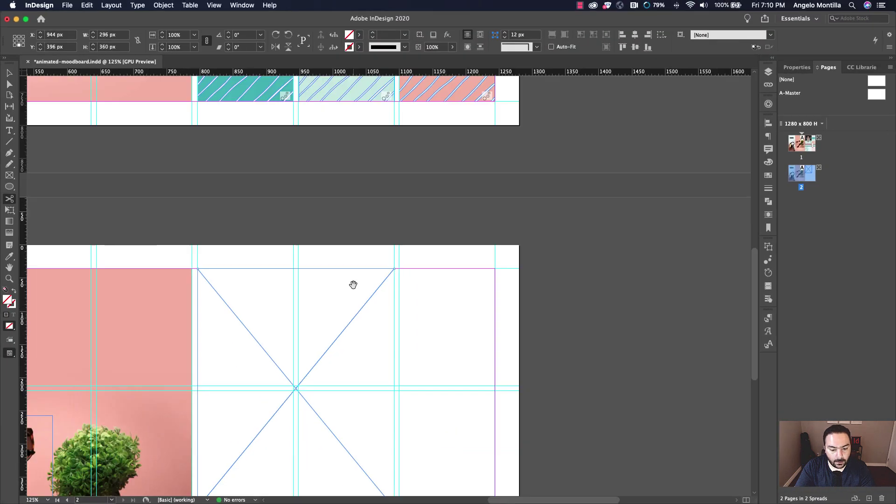
drag(354, 284, 374, 220)
key(v)
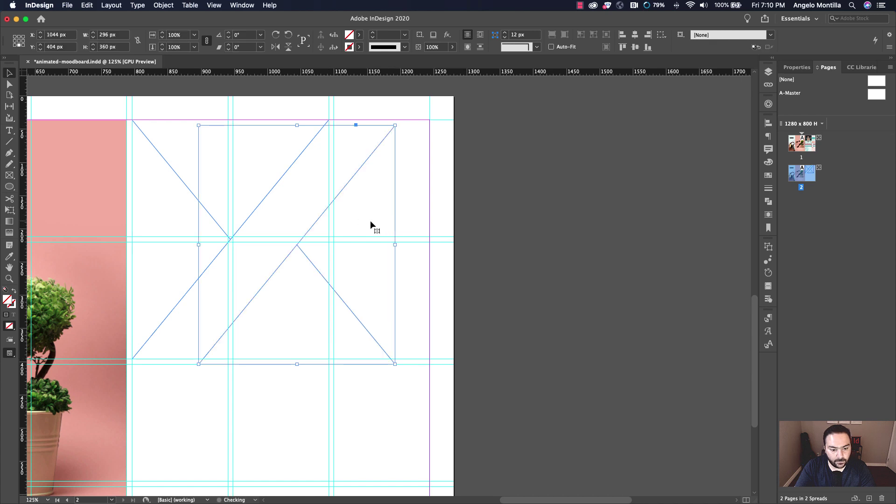
key(super+z)
key(Right)
key(Right)
key(Right)
key(Right)
key(Down)
key(Down)
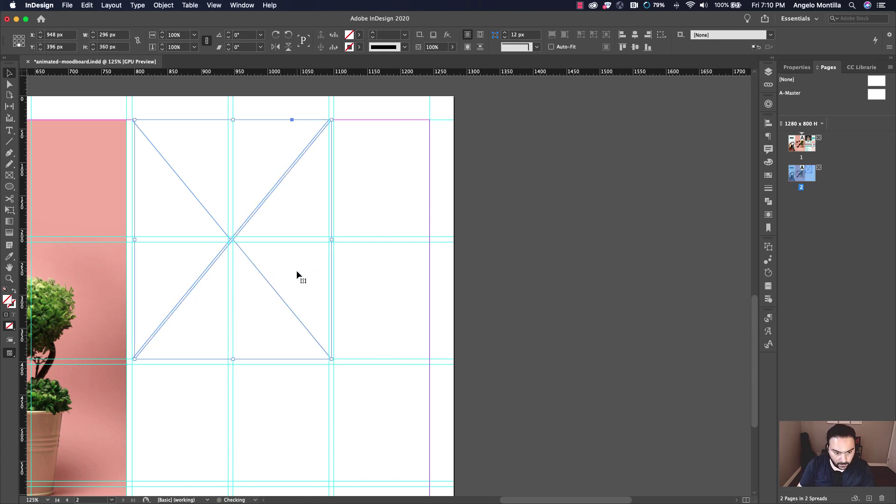
key(Down)
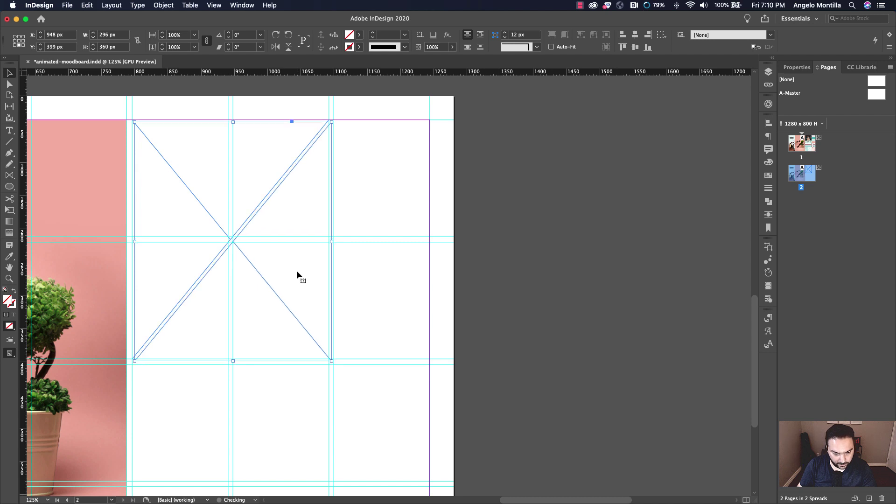
key(Left)
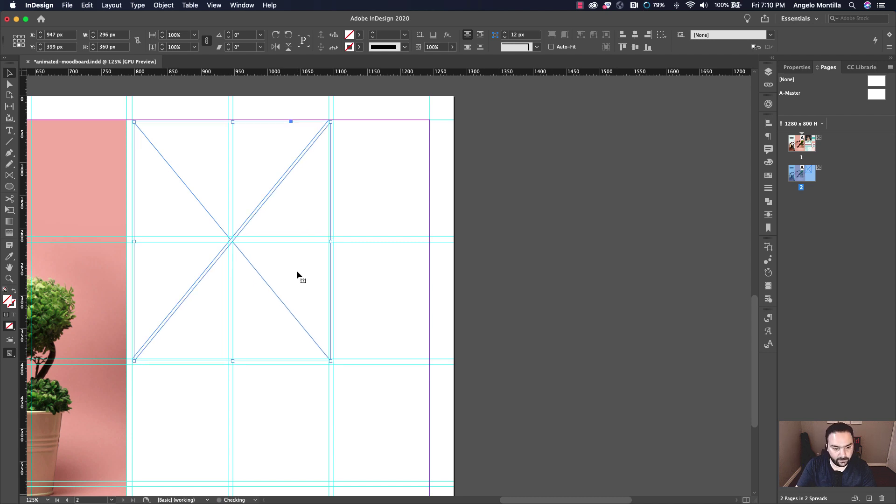
key(Down)
key(Down)
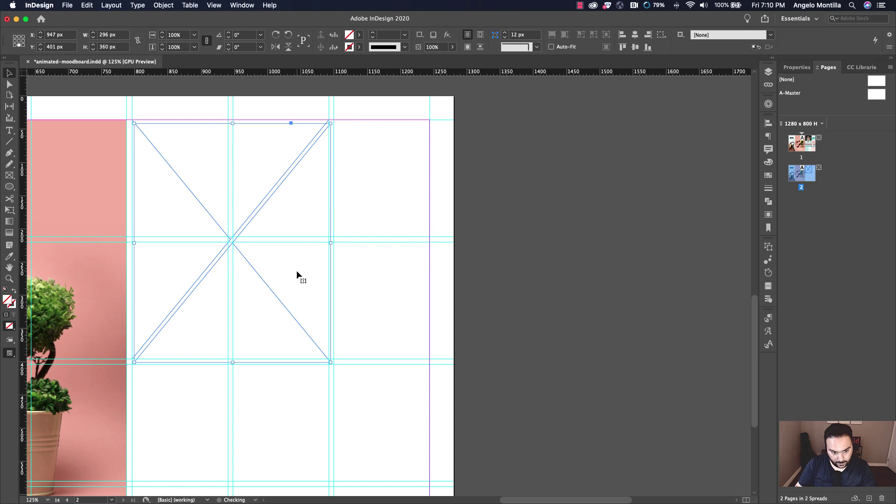
click(395, 240)
- Place model-glasses.jpg into the upper triangle
scroll(395, 240, left, 10)
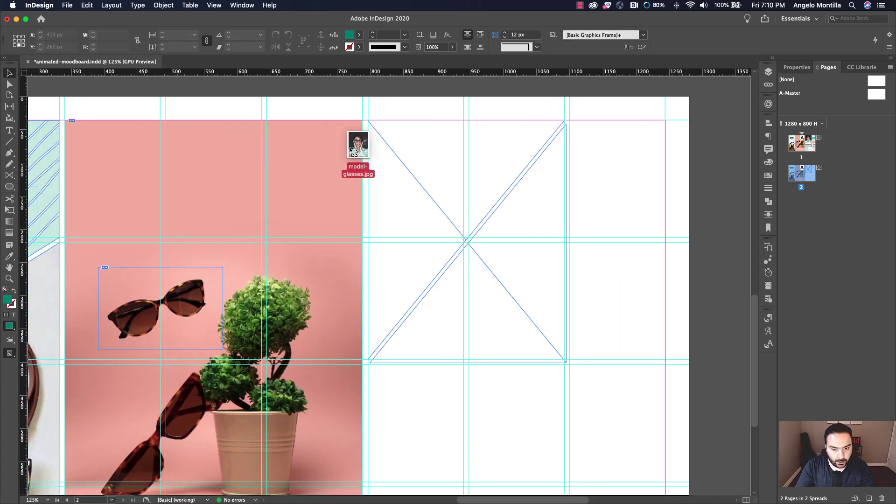
key(Escape)
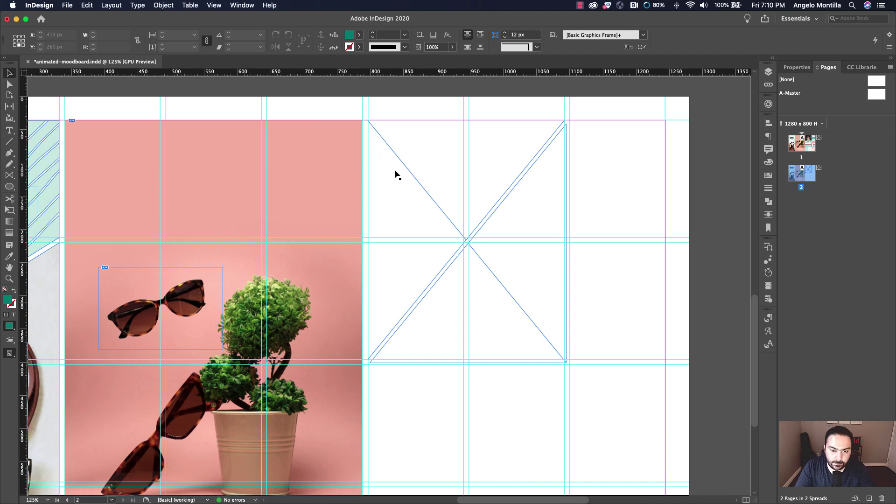
click(395, 174)
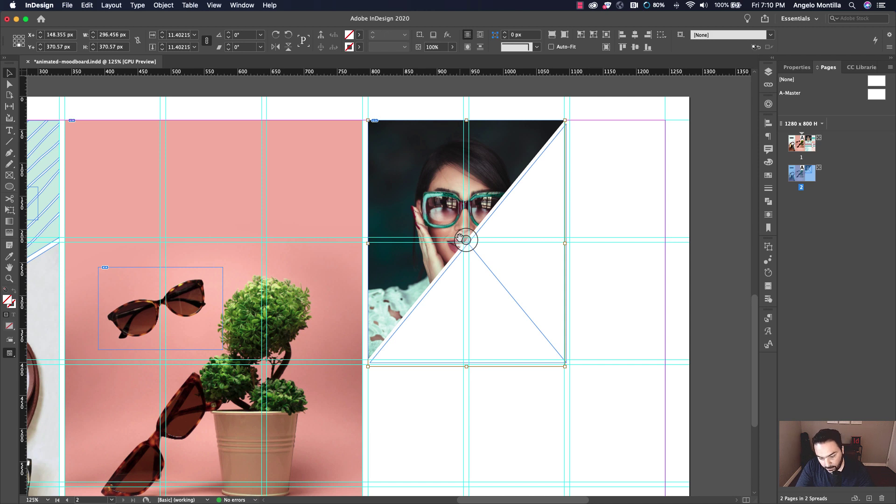
- Paste the woman photo into the lower triangle so it continues across the white diagonal
click(603, 266)
click(564, 316)
right_click(535, 316)
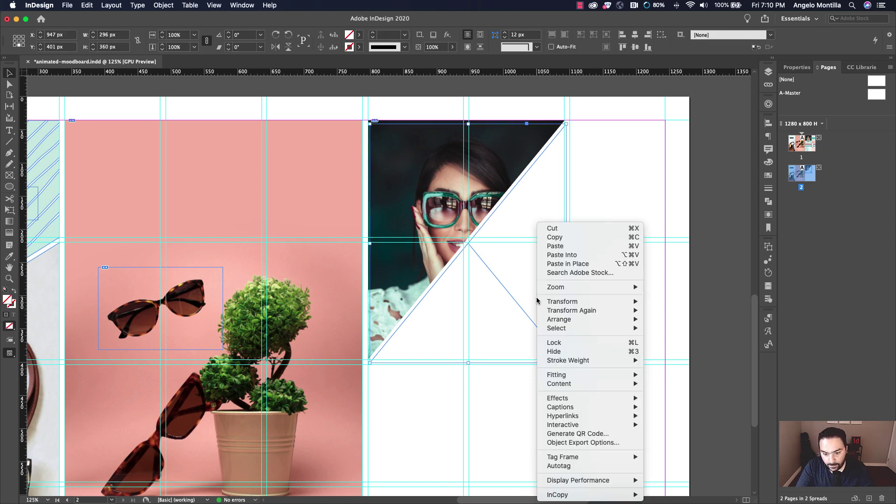
click(570, 256)
click(583, 257)
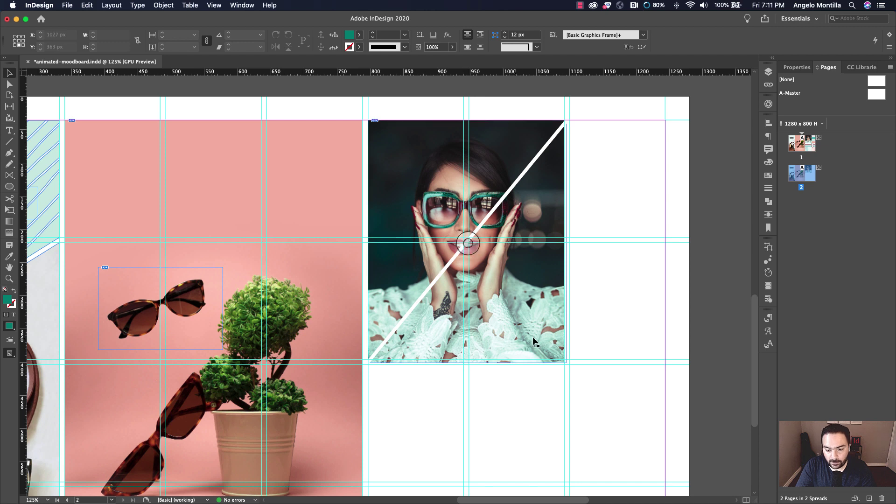
- In Preview mode, nudge the woman photo one pixel right and down, then return to Normal view
key(w)
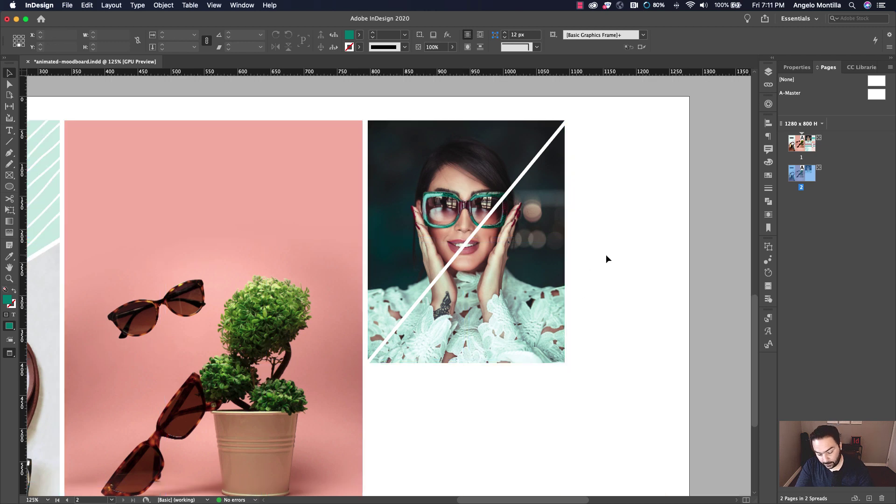
click(550, 273)
key(Right)
key(Down)
click(593, 268)
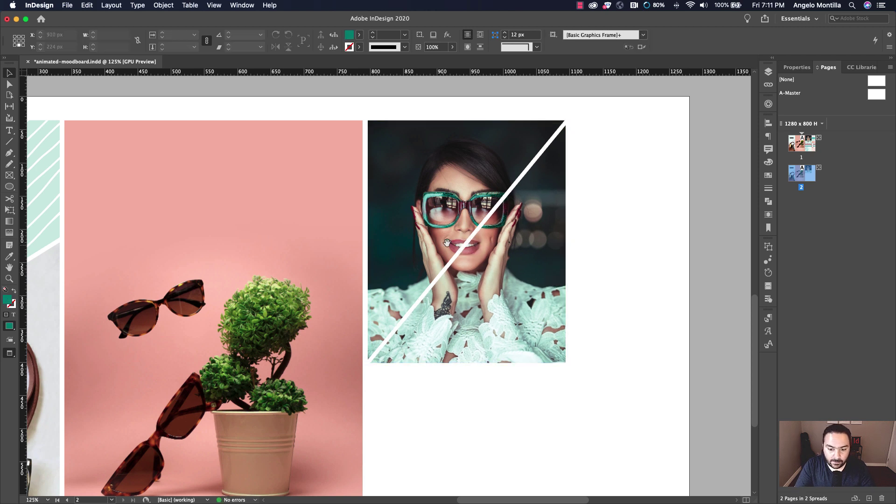
scroll(583, 257, down, 2)
scroll(583, 256, left, 1)
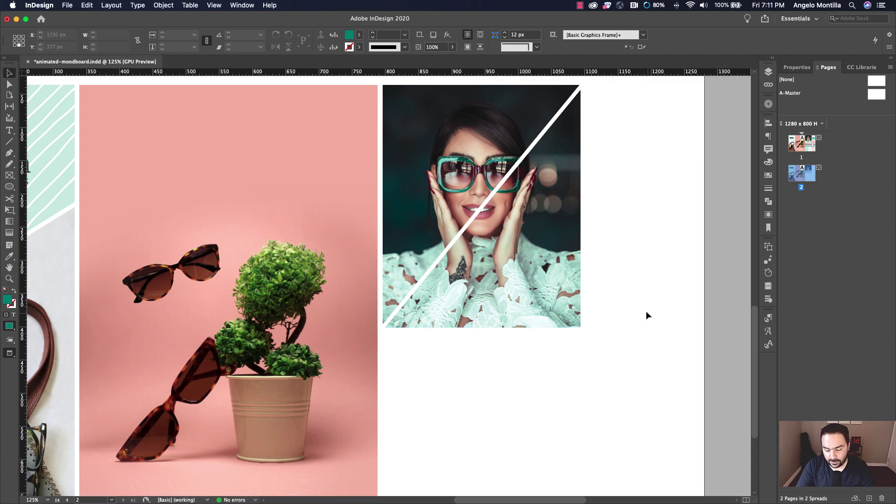
key(w)
- Select the placeholder frames in page 1's right column
scroll(529, 415, up, 6)
scroll(529, 415, right, 2)
scroll(529, 416, up, 15)
scroll(555, 376, right, 2)
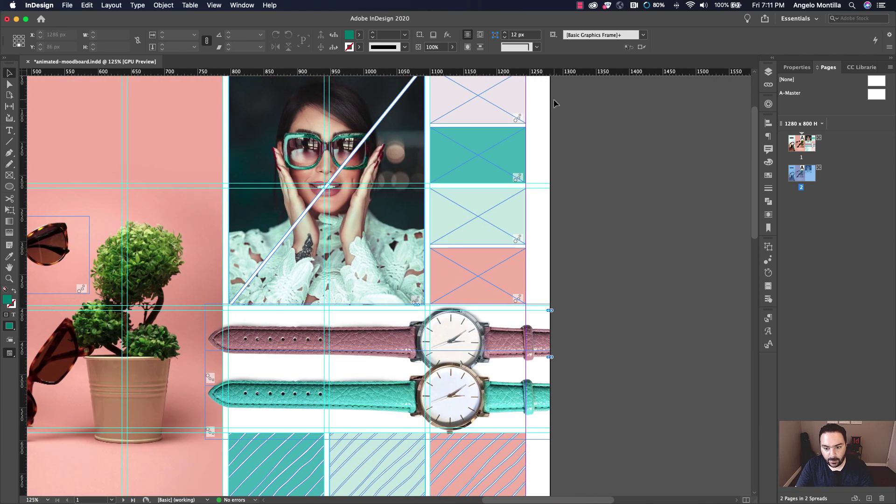
drag(555, 101, 478, 298)
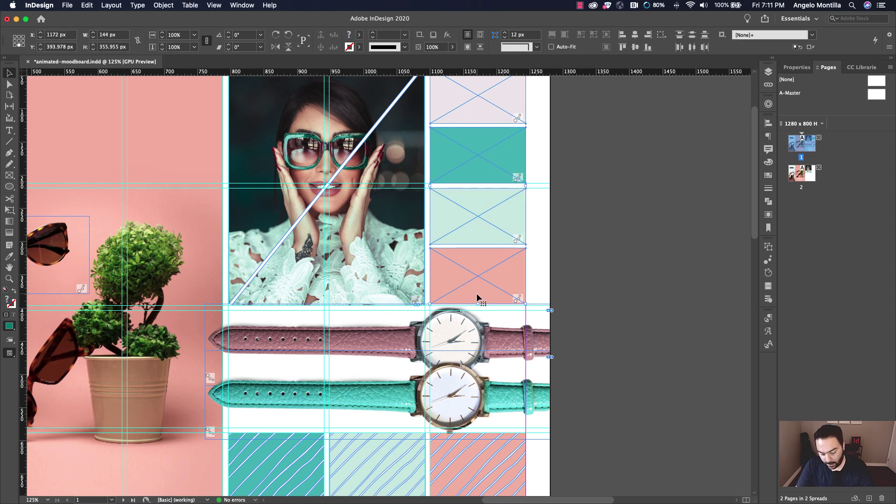
scroll(524, 321, down, 15)
scroll(470, 112, right, 1)
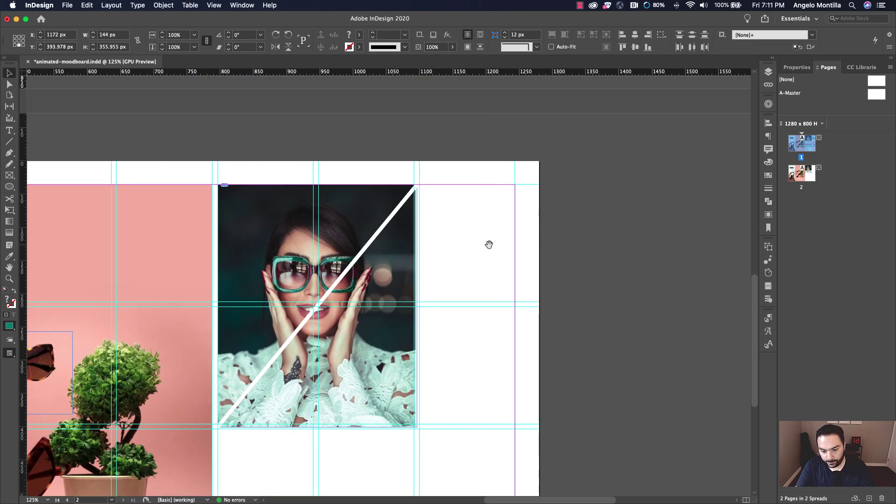
- Copy the top placeholder frame from page 1 and paste it onto the pasteboard
scroll(558, 160, up, 15)
scroll(543, 389, right, 2)
scroll(544, 389, up, 5)
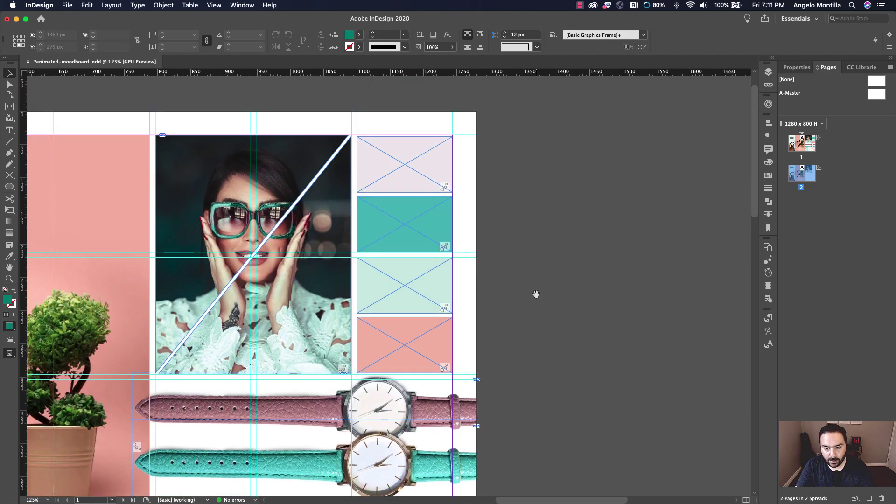
click(440, 172)
scroll(504, 130, down, 5)
scroll(503, 130, left, 3)
scroll(419, 234, down, 3)
key(super+minus)
key(super+minus)
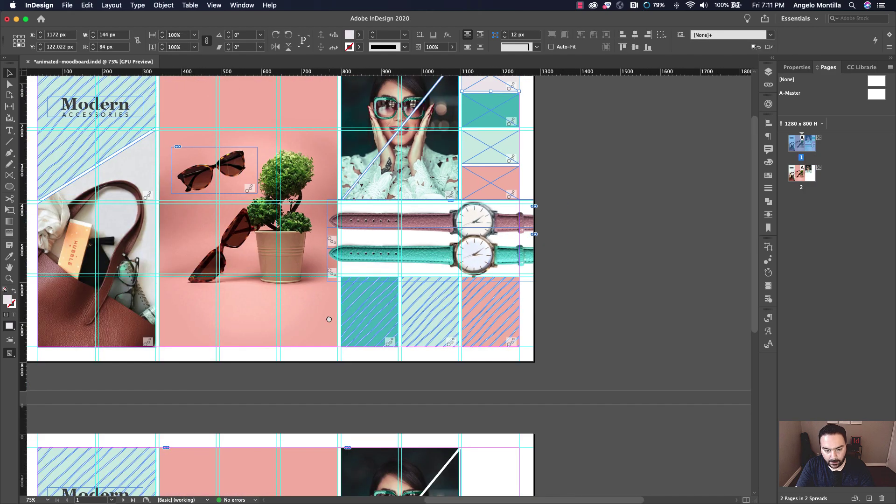
scroll(226, 371, down, 6)
scroll(226, 371, left, 6)
click(139, 372)
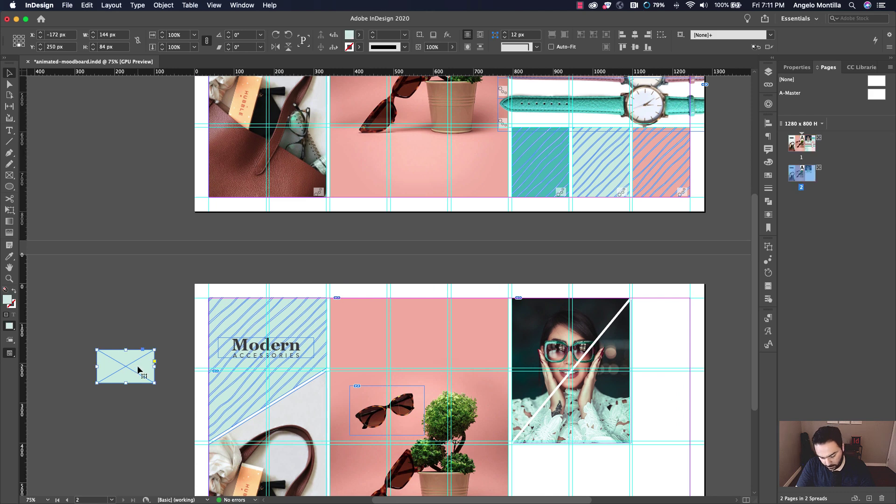
- Move the frame to the top of the column beside the photo and duplicate it downward
scroll(139, 372, right, 10)
key(super+x)
key(super+v)
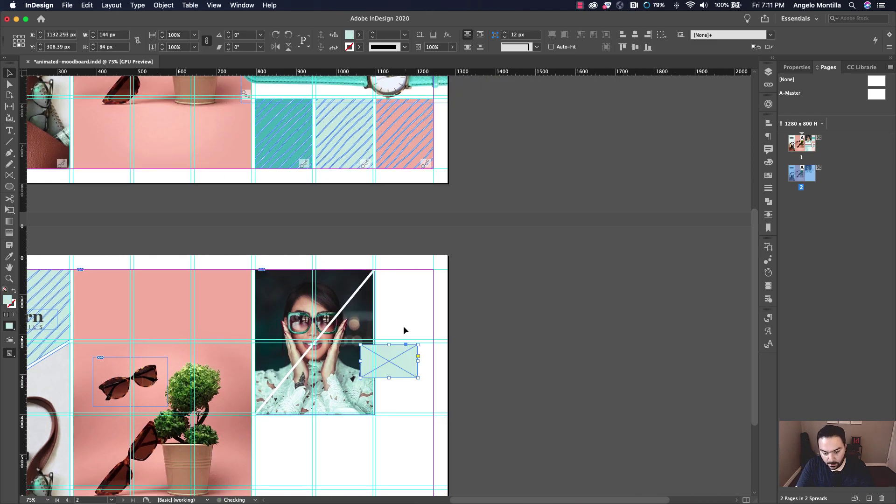
drag(393, 363, 404, 286)
key(super+equal)
key(super+equal)
key(super+equal)
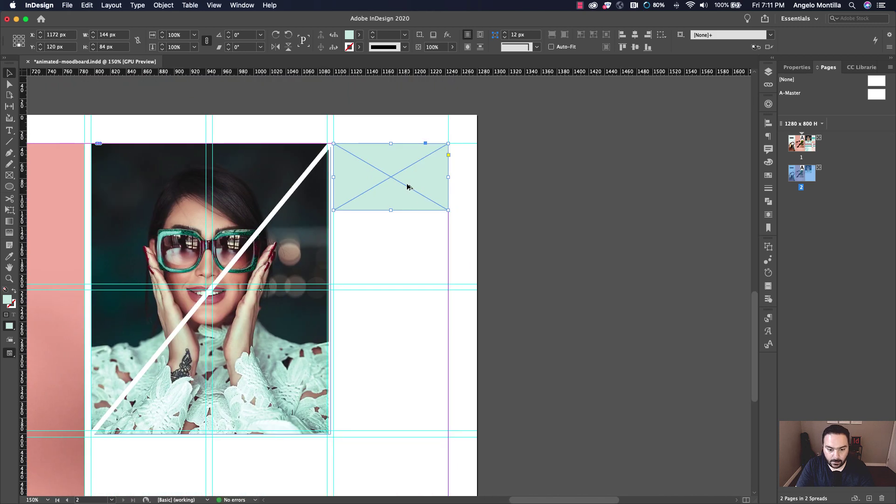
drag(406, 189, 434, 336)
- Duplicate page 1's four colour frames onto the pasteboard beside page 2
click(524, 219)
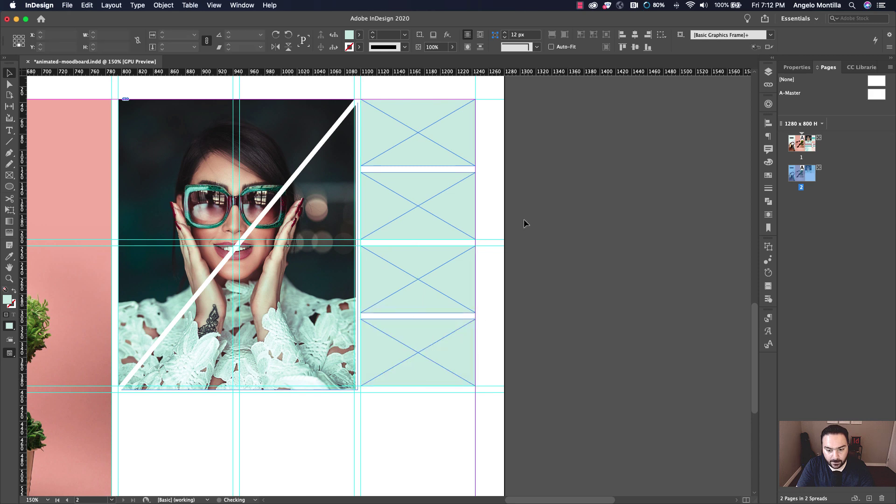
scroll(548, 156, right, 3)
scroll(491, 176, up, 15)
scroll(491, 177, right, 3)
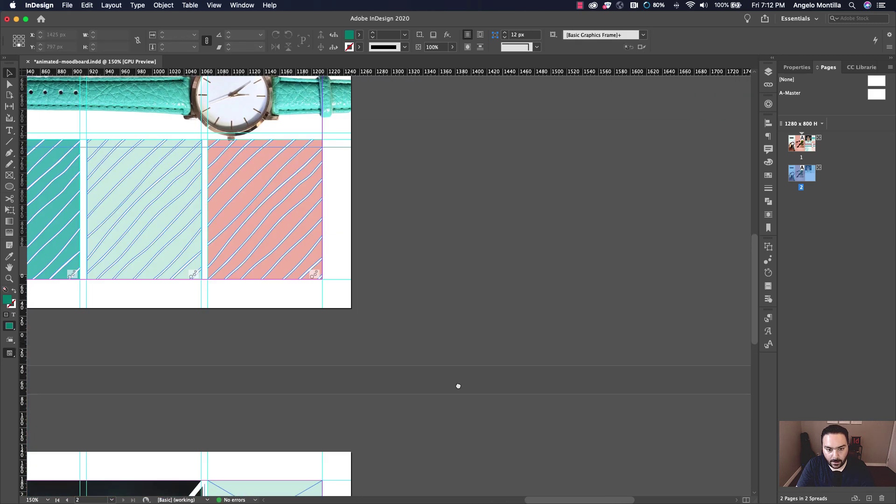
drag(327, 160, 231, 370)
drag(255, 407, 434, 409)
scroll(434, 408, down, 10)
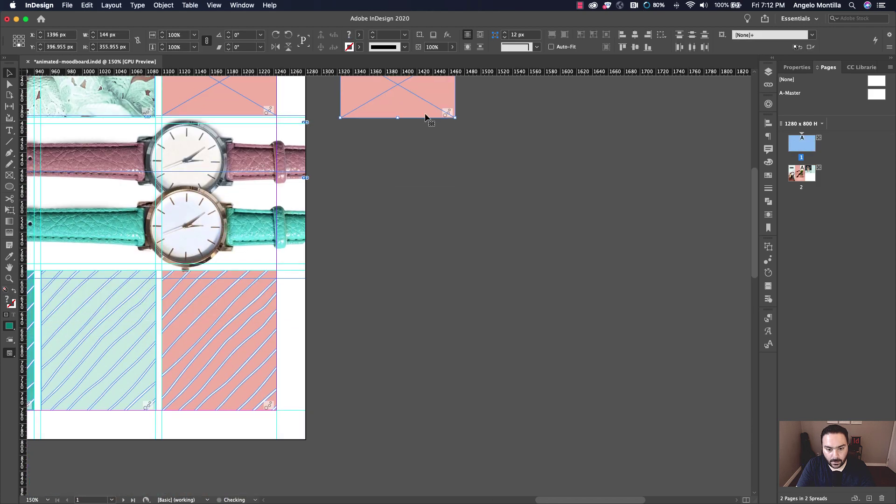
scroll(430, 405, down, 8)
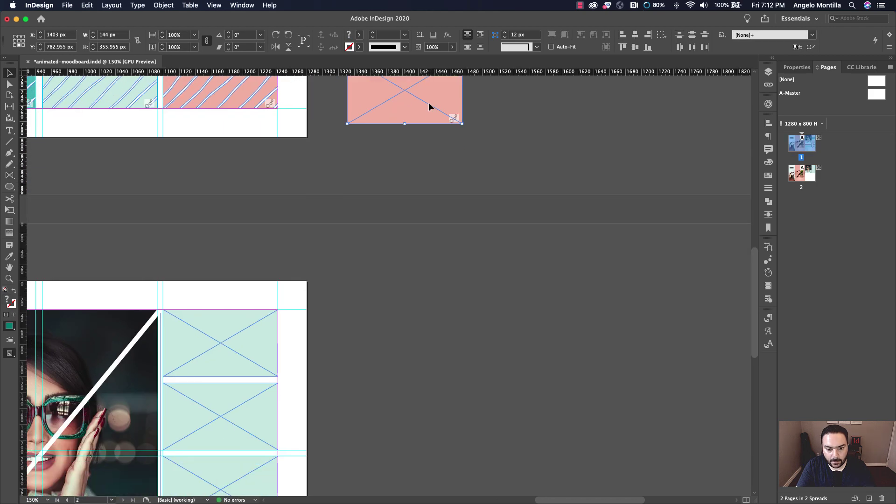
drag(428, 103, 459, 414)
drag(430, 262, 404, 362)
scroll(404, 361, down, 5)
scroll(405, 361, left, 5)
- Eyedropper sample fills onto the top two column frames, giving the second frame teal
click(343, 246)
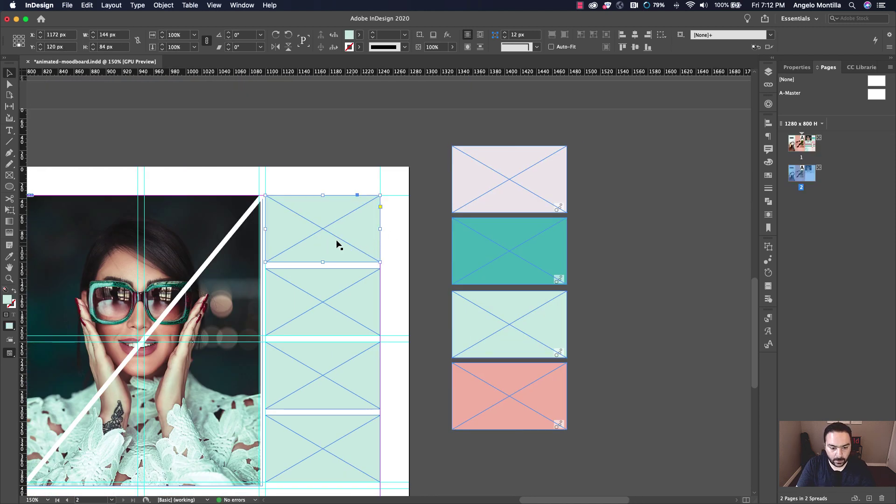
click(10, 257)
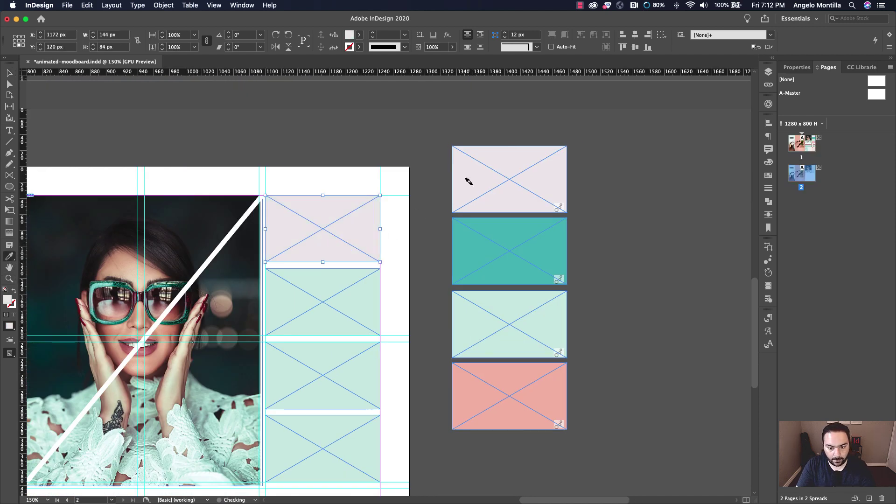
click(8, 74)
click(269, 297)
click(10, 256)
click(467, 263)
scroll(307, 179, down, 4)
scroll(307, 179, down, 1)
- Sample the mint fill onto the third frame and the pink fill onto the bottom frame
click(10, 73)
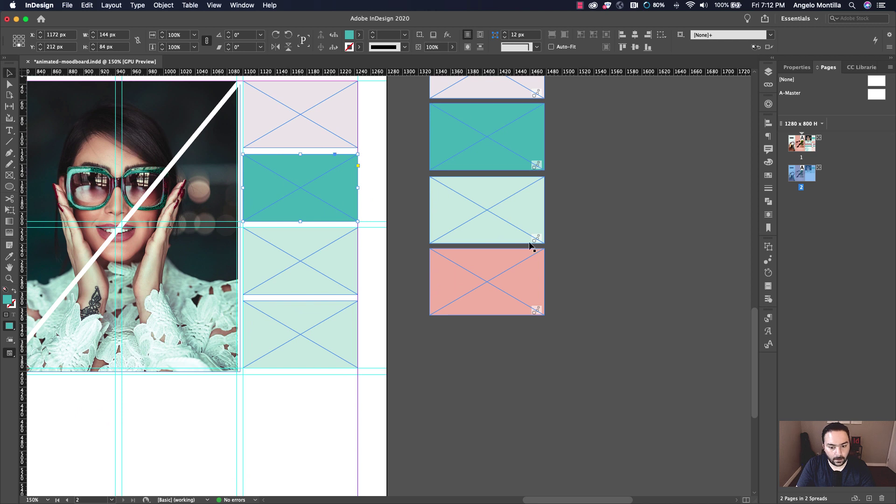
click(366, 214)
click(344, 271)
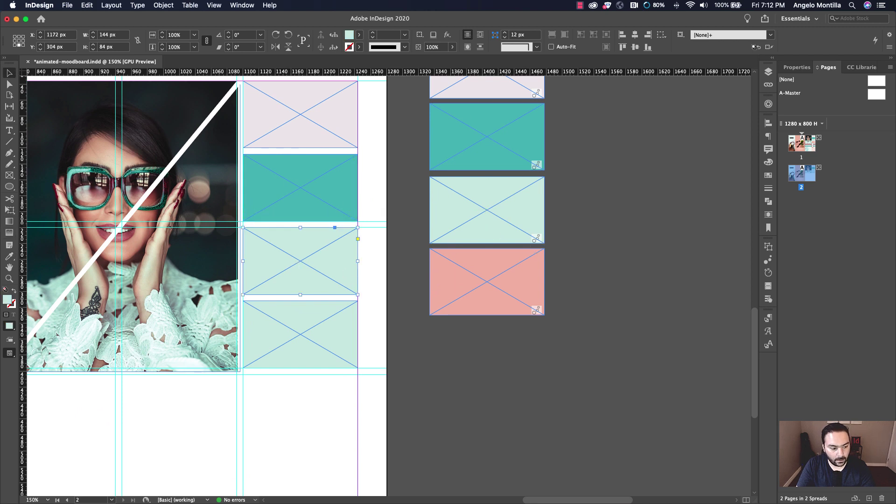
click(9, 256)
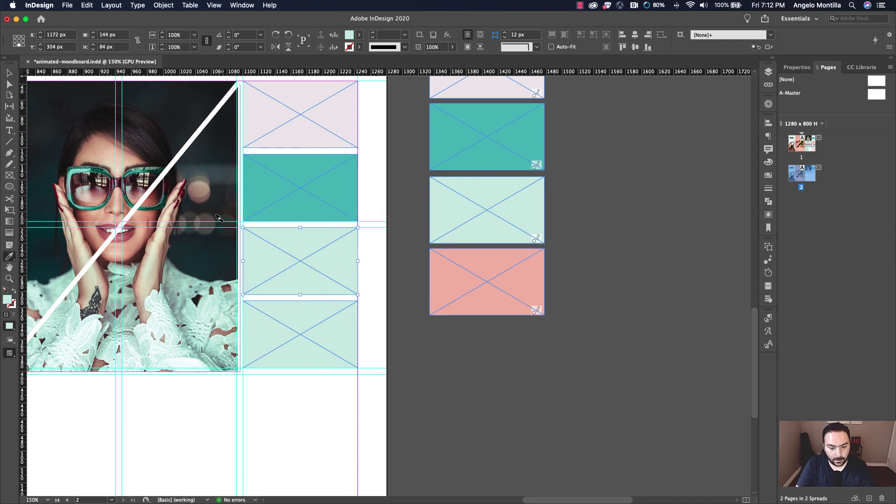
key(v)
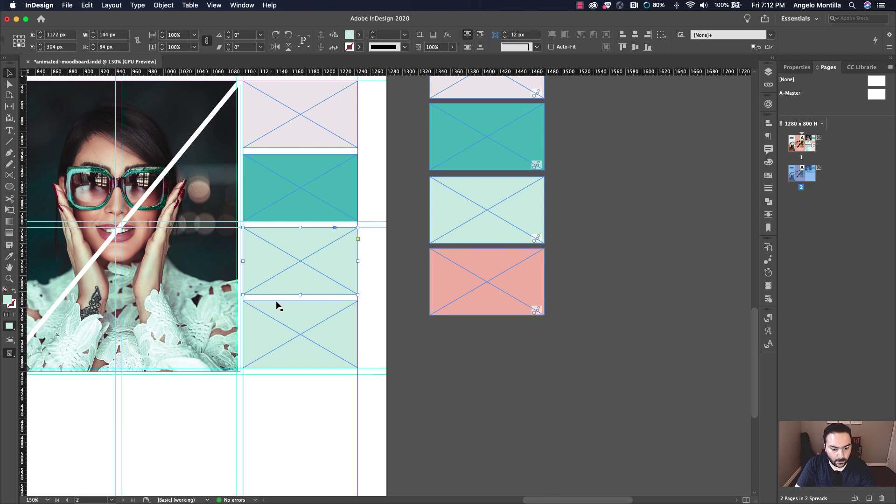
click(283, 319)
click(8, 257)
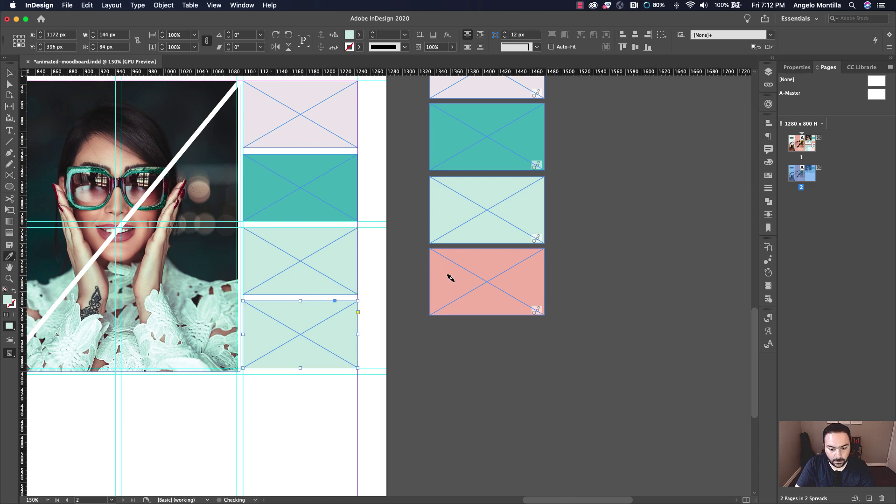
click(450, 278)
scroll(514, 220, up, 5)
scroll(514, 219, right, 2)
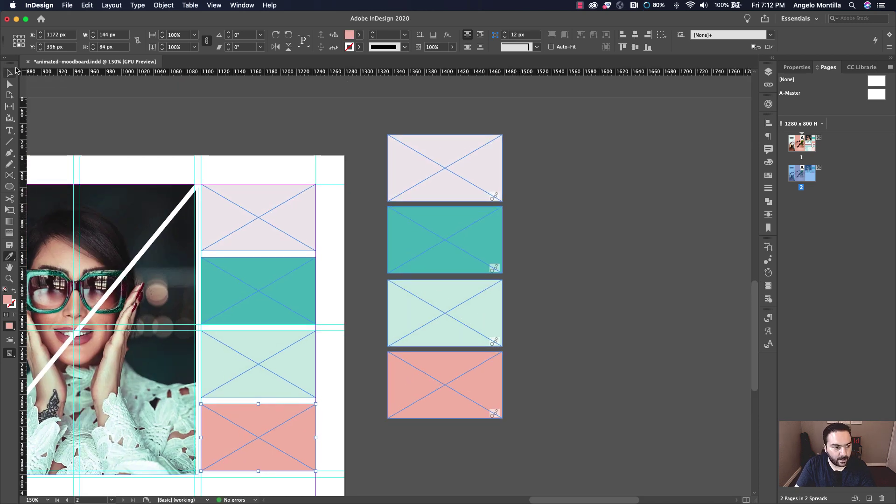
click(9, 73)
drag(400, 119, 475, 404)
- Delete the four sample frames from the pasteboard
key(Delete)
scroll(540, 227, down, 5)
scroll(539, 226, left, 5)
scroll(477, 348, down, 3)
scroll(477, 348, left, 2)
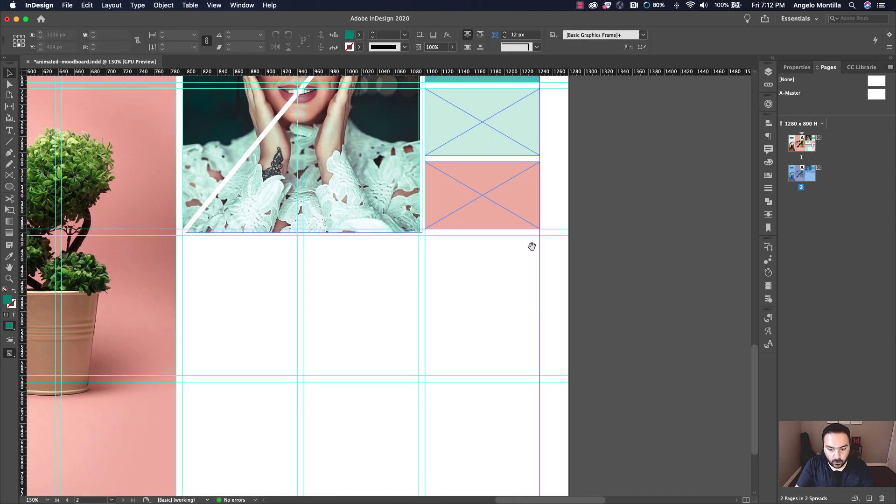
scroll(387, 282, down, 1)
scroll(387, 282, left, 1)
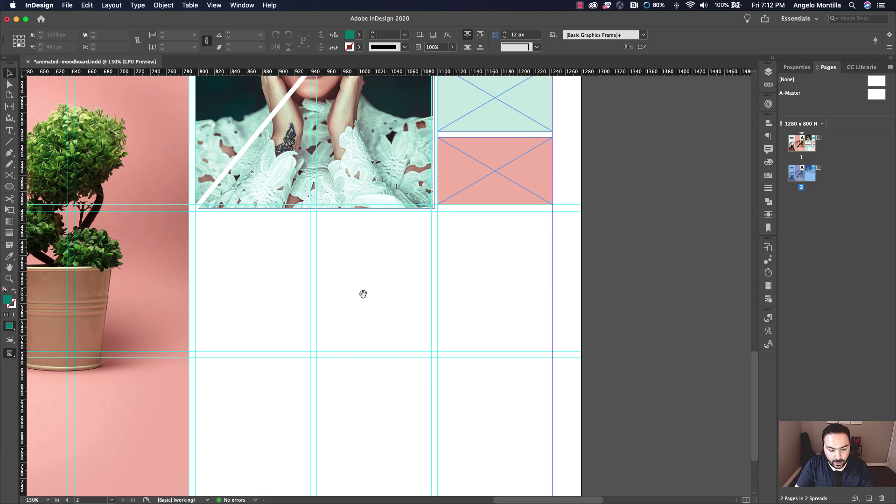
drag(363, 298, 418, 251)
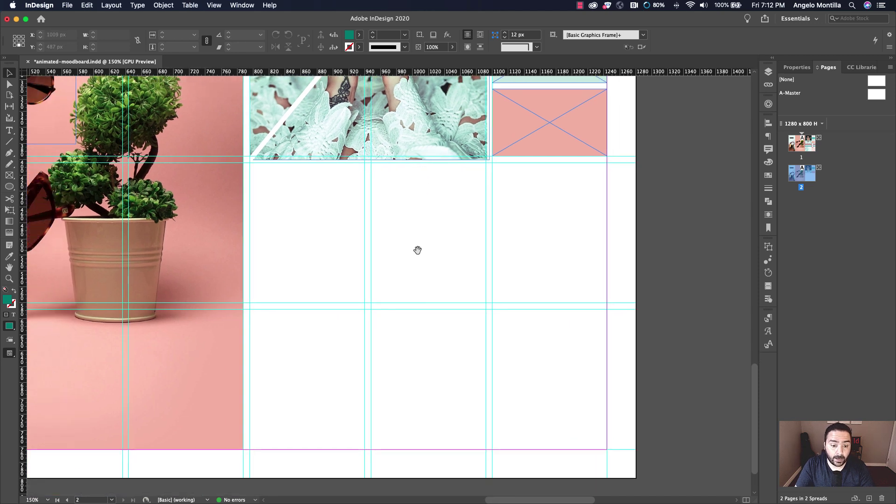
- Zoom out to 100% to view the whole of page 2
scroll(468, 189, up, 5)
scroll(467, 188, left, 5)
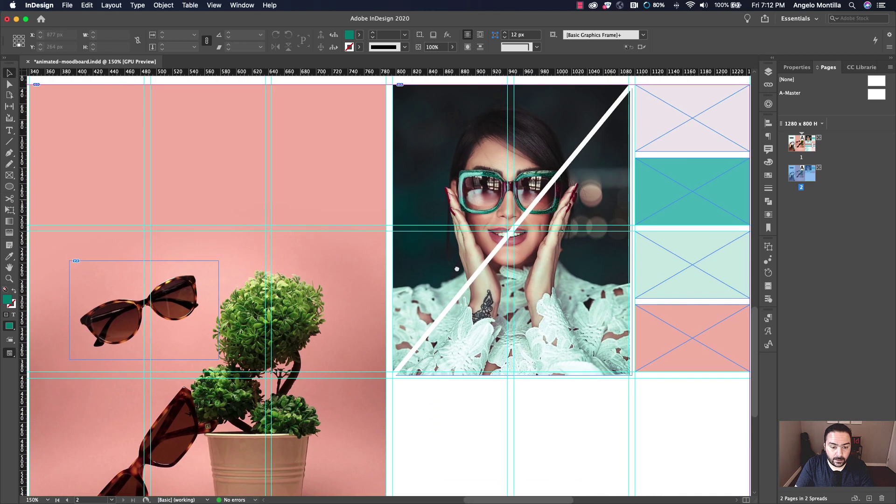
key(super+minus)
scroll(458, 270, down, 5)
scroll(457, 271, right, 3)
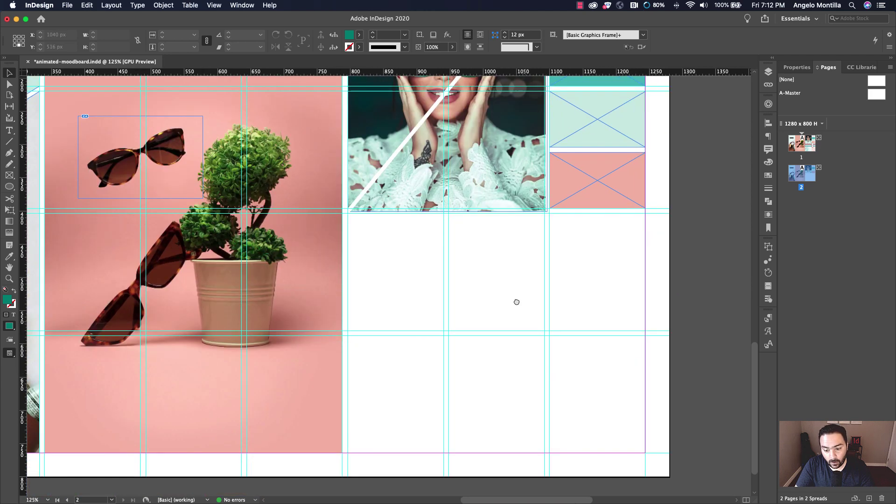
scroll(467, 211, right, 2)
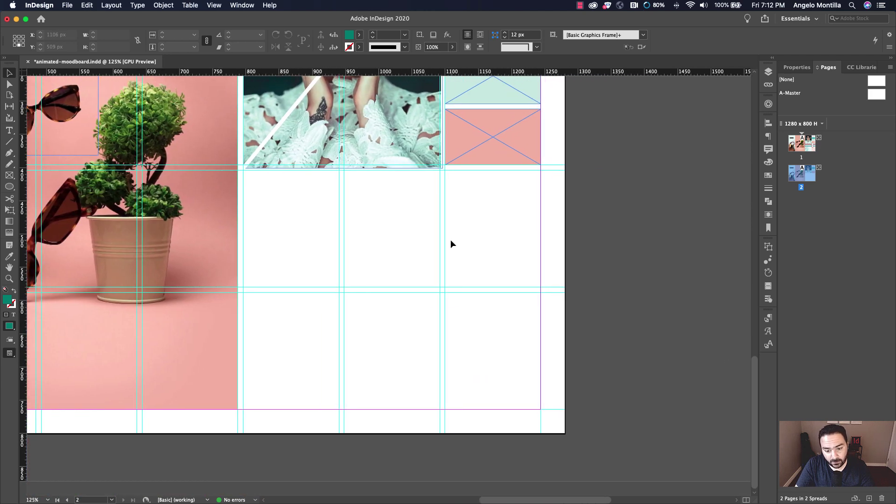
key(super+minus)
scroll(448, 233, up, 2)
scroll(437, 289, left, 2)
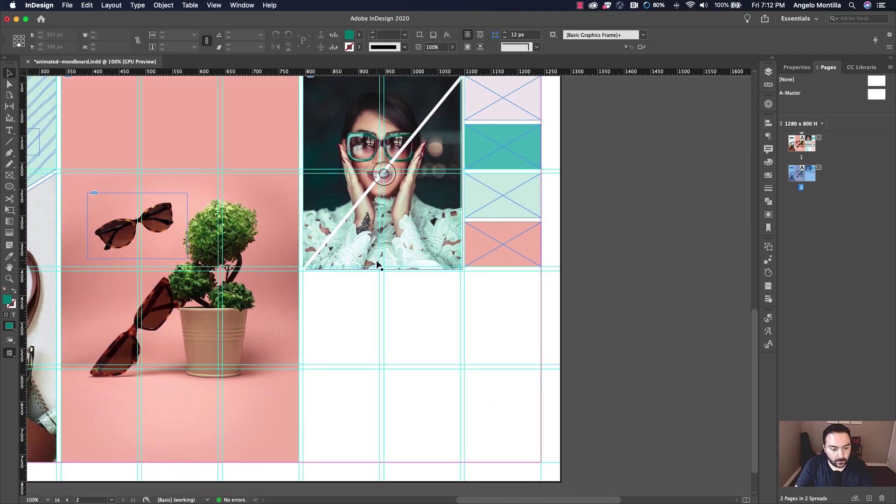
scroll(441, 234, up, 3)
scroll(446, 166, down, 5)
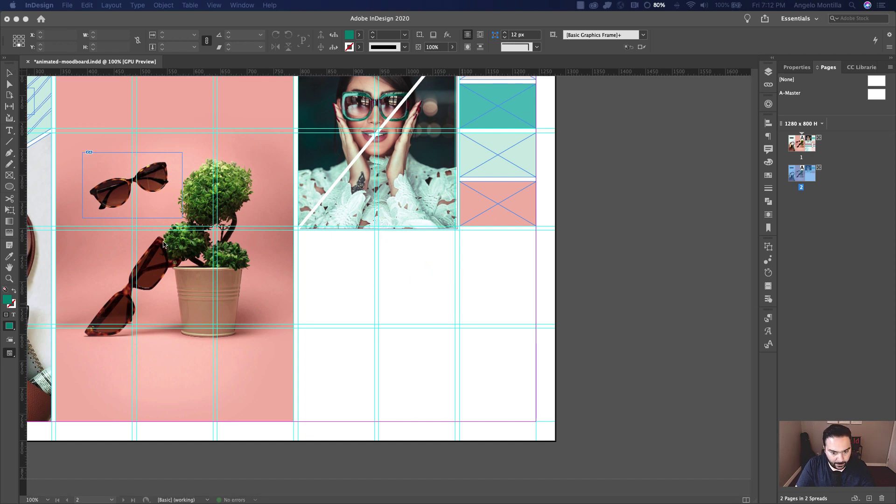
- Place the teal and pink watch images below the portrait and narrow the teal one to 92 px
drag(385, 295, 367, 240)
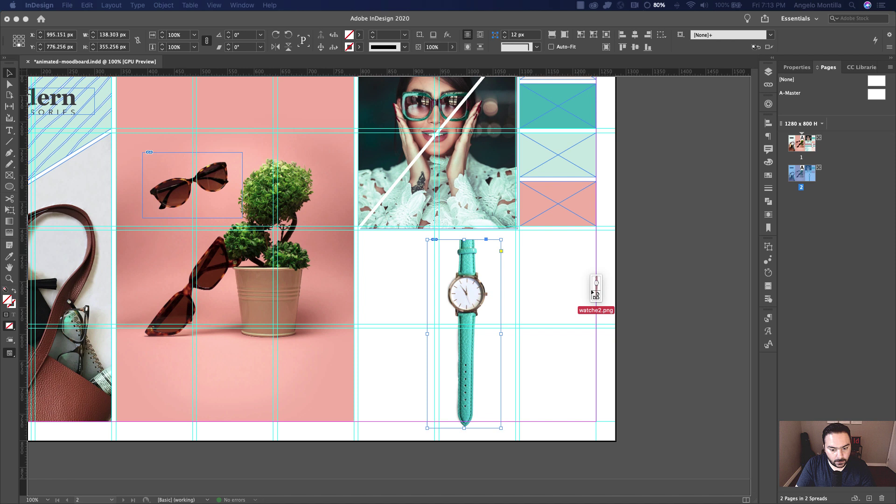
drag(595, 287, 508, 343)
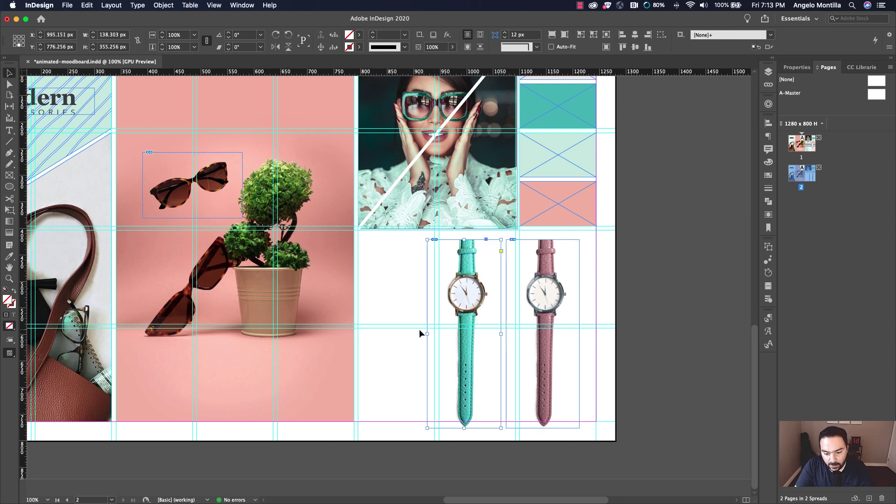
drag(427, 333, 443, 334)
drag(501, 333, 520, 332)
- Narrow the pink watch frame to 92 px and nudge it left beside the teal one
drag(579, 334, 570, 333)
scroll(643, 164, up, 5)
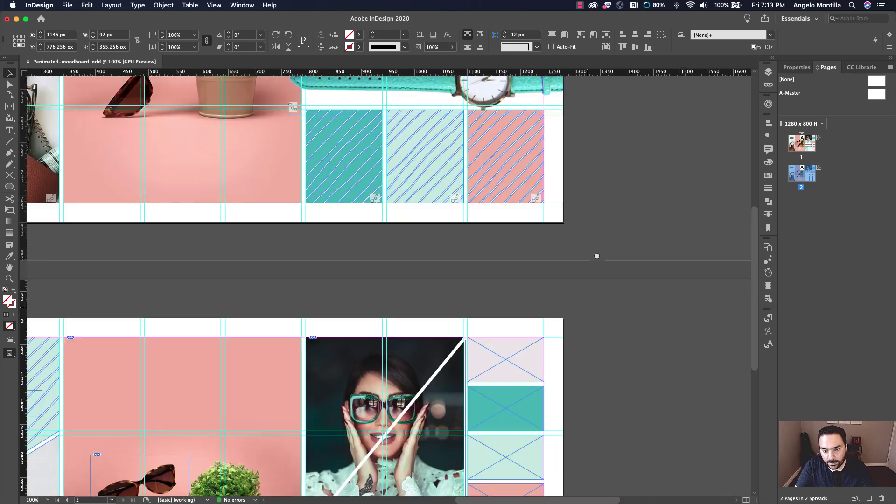
scroll(545, 376, down, 3)
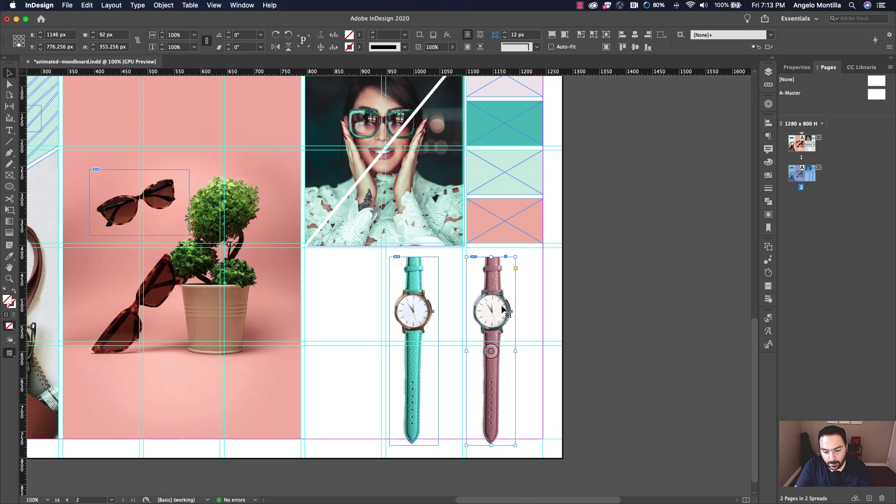
key(shift+Left)
key(shift+Left)
key(shift+Left)
key(shift+Left)
key(shift+Left)
key(shift+Left)
key(shift+Left)
key(shift+Left)
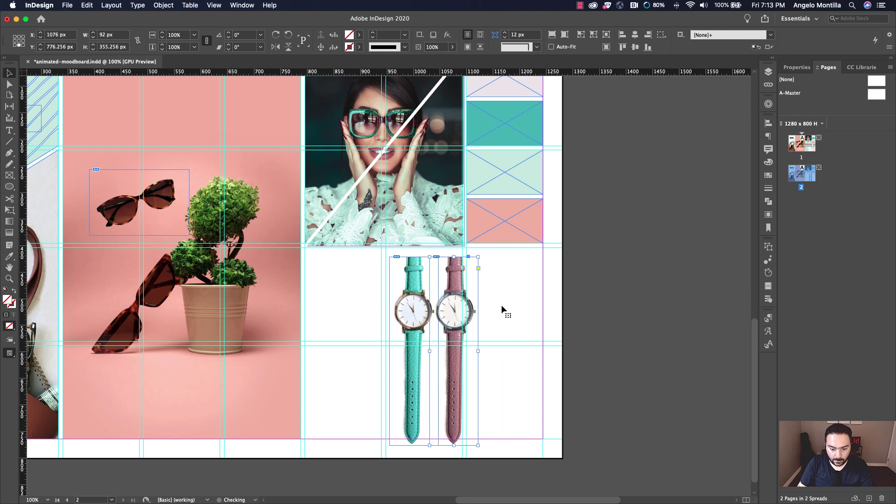
key(shift+Left)
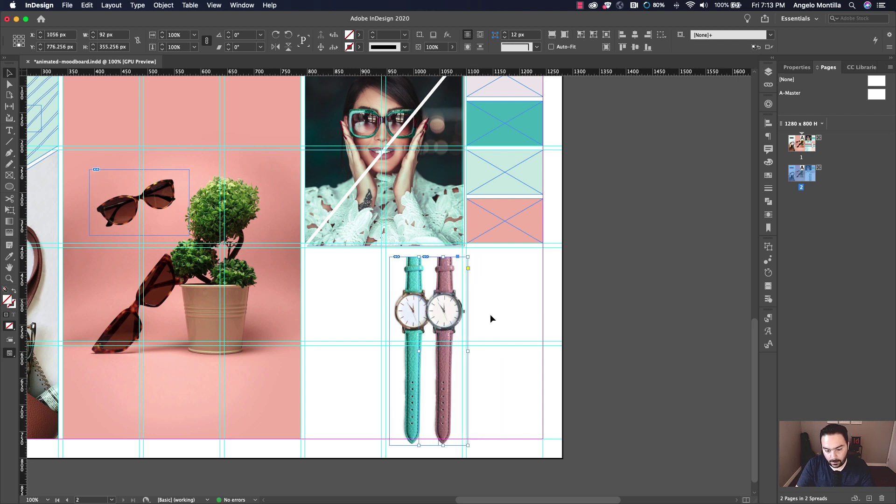
- Select both watch frames and rotate them -90° to lie horizontally
drag(366, 304, 518, 328)
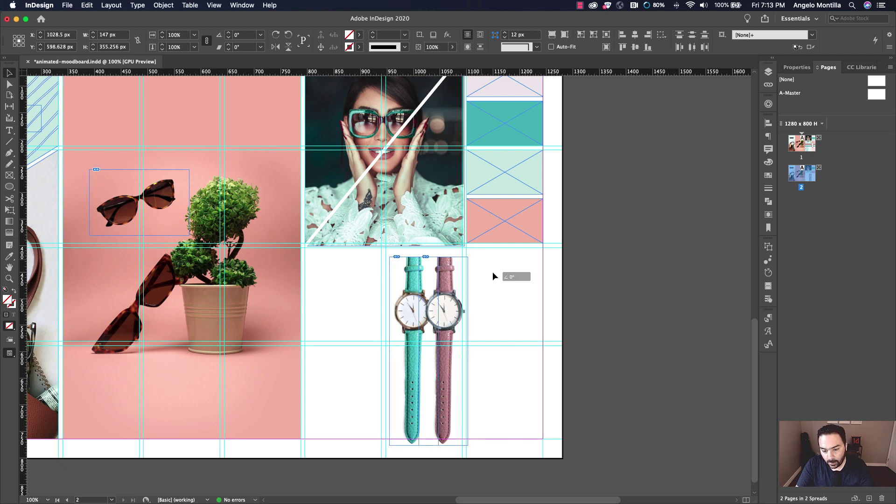
drag(493, 276, 536, 369)
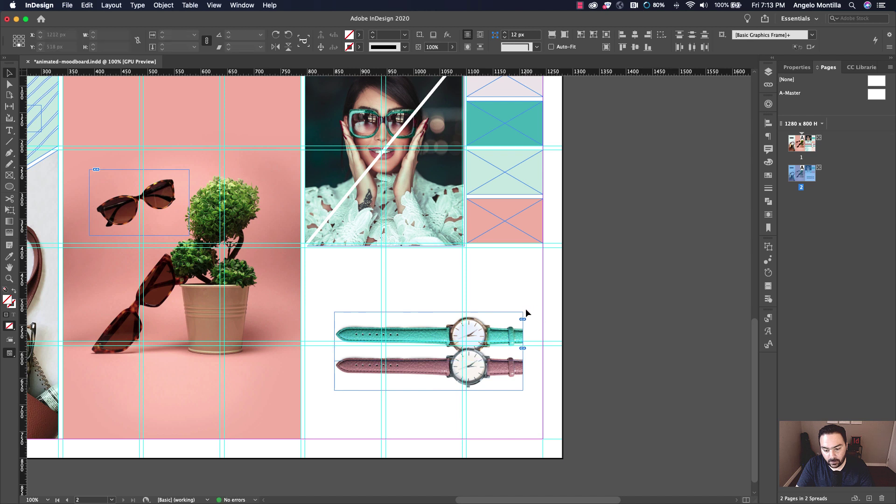
drag(525, 310, 483, 261)
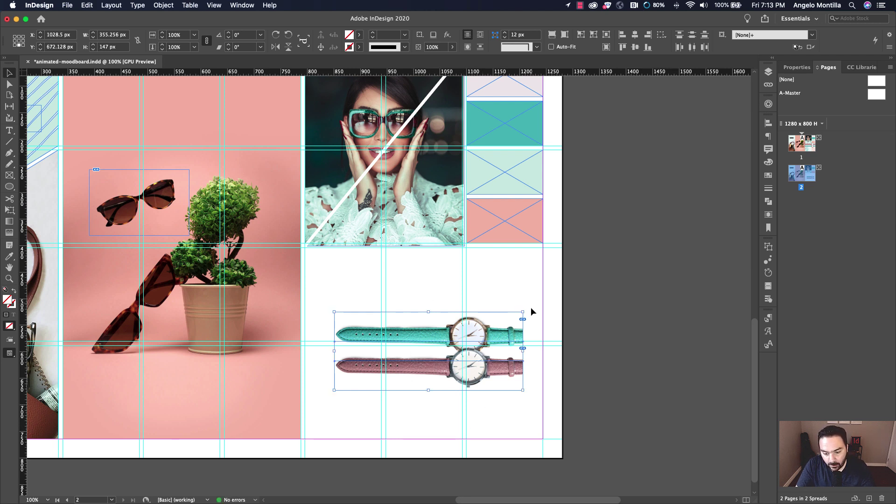
drag(526, 309, 522, 288)
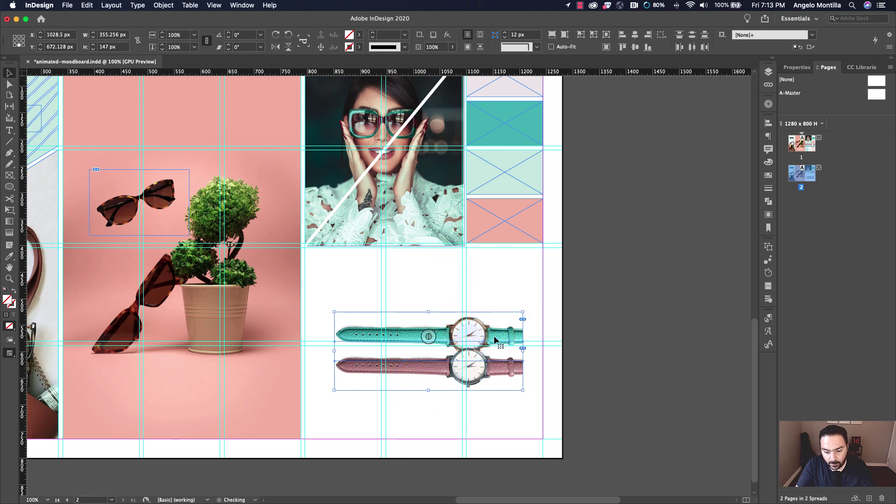
- Move the watches up under the portrait, enlarge them into a wider strip, and fine-tune position
drag(495, 339, 535, 270)
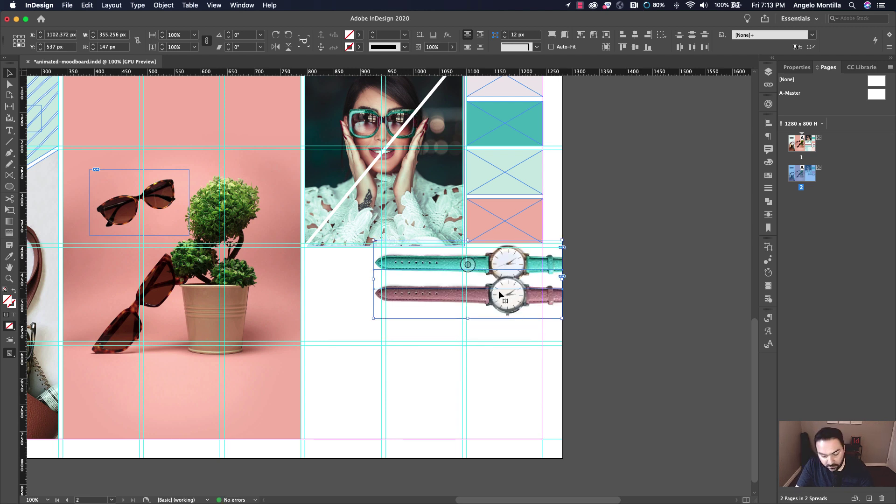
drag(374, 318, 282, 355)
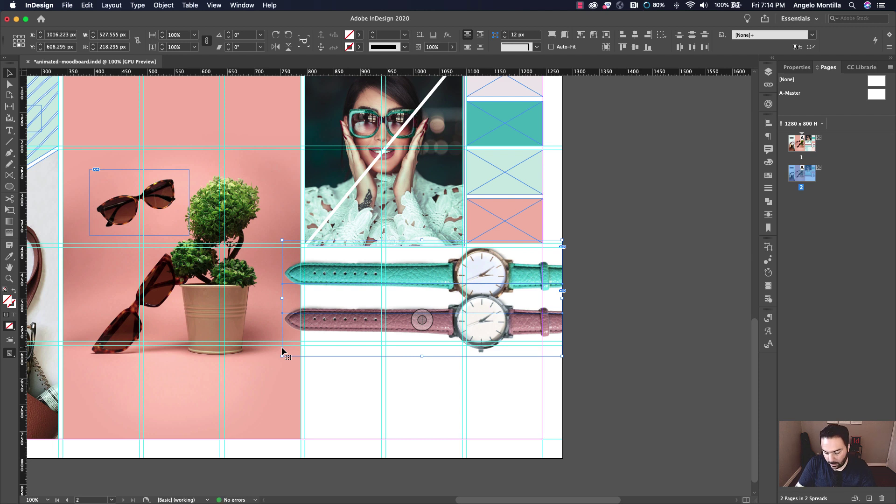
key(Up)
key(Up)
key(Up)
key(Down)
- Paste in Place the three hatched frames into page 2's bottom-right corner
click(614, 333)
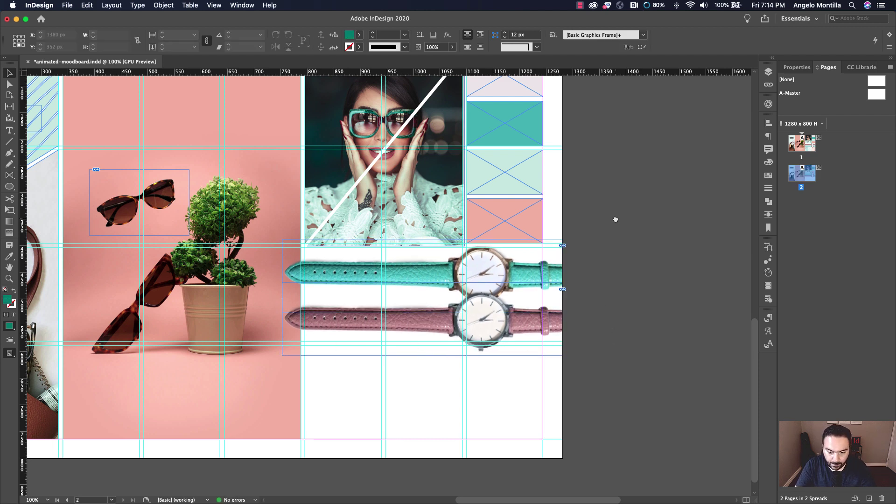
scroll(588, 210, up, 5)
scroll(564, 201, up, 4)
drag(539, 231, 284, 279)
scroll(413, 330, down, 9)
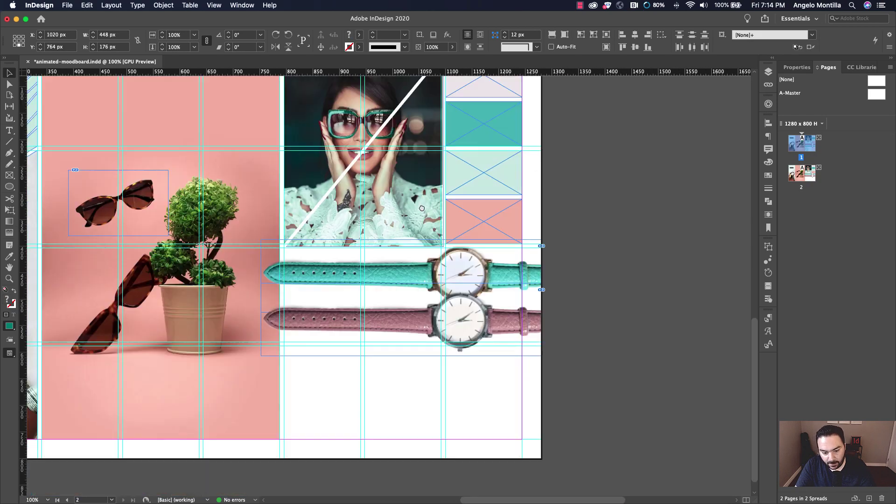
click(413, 329)
click(68, 5)
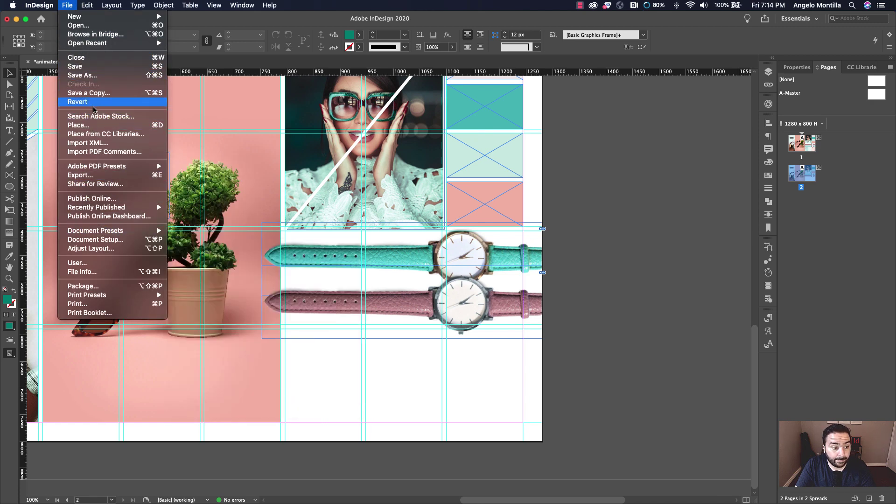
mouse_move(85, 7)
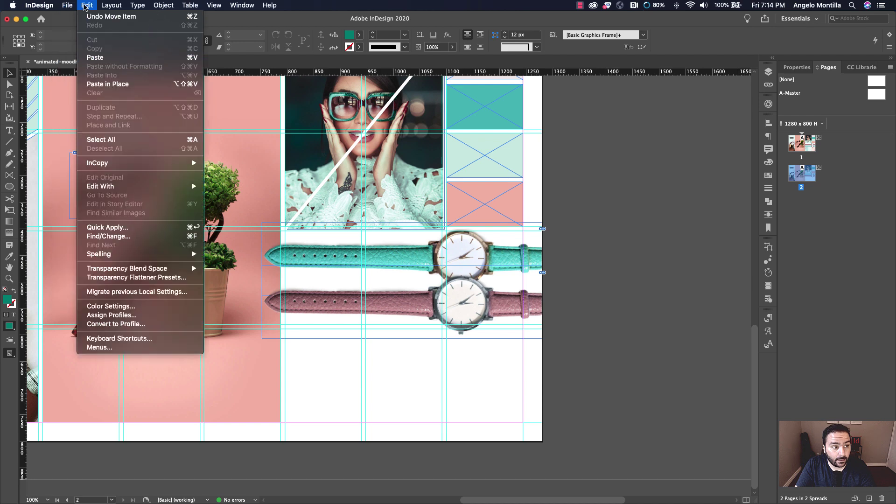
click(100, 84)
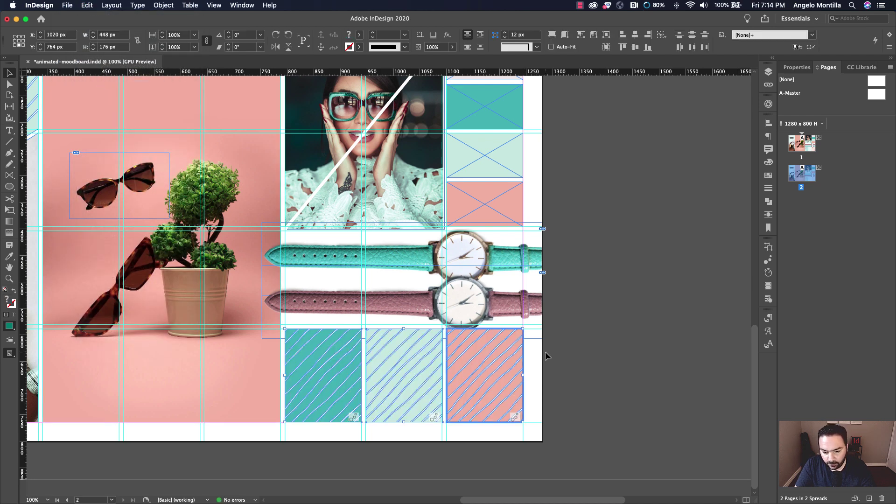
- Close the Animation preset list unchanged, deselect, and fit the spread in the window with Cmd+0
click(768, 260)
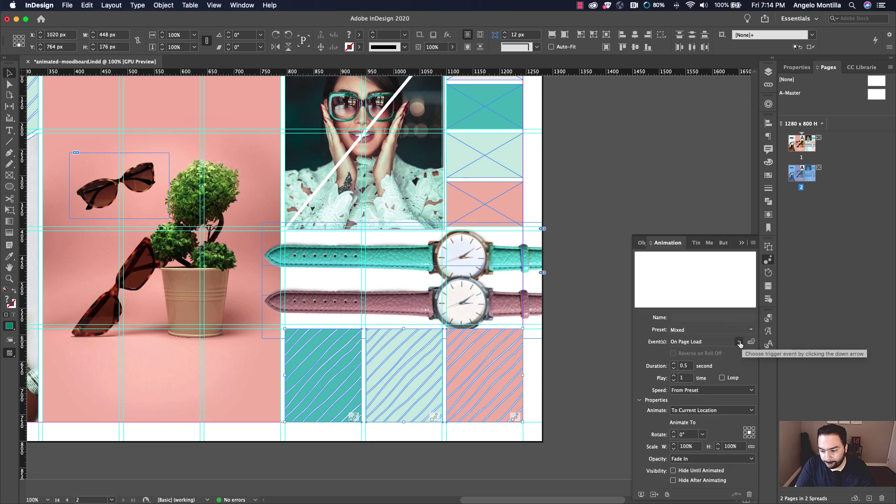
click(751, 329)
click(773, 241)
click(623, 237)
scroll(610, 221, left, 5)
key(super+0)
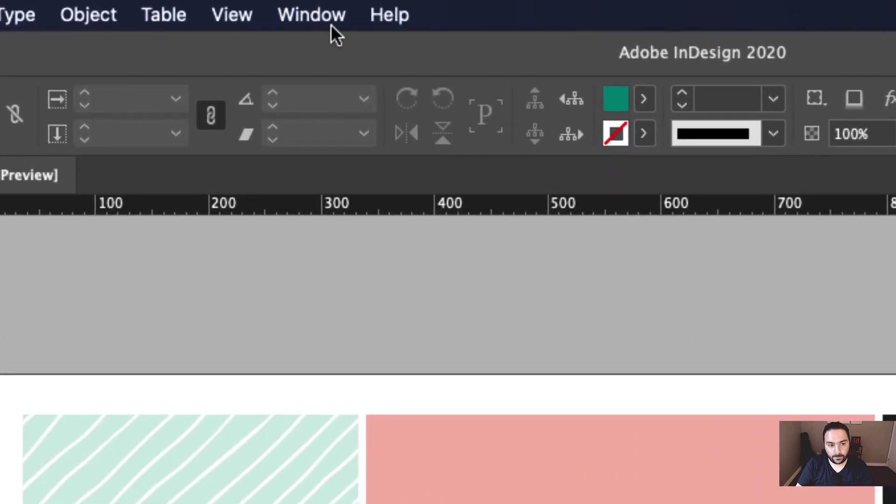
- Show the Animation panel via Window > Interactive
click(332, 21)
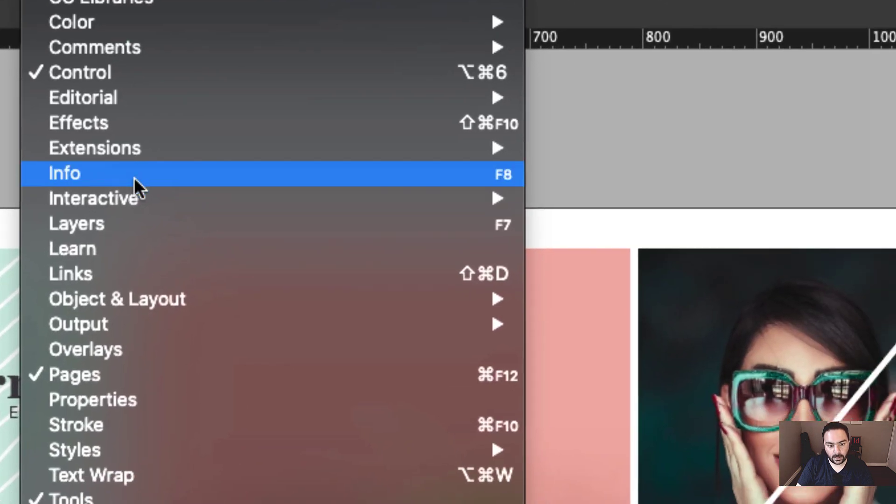
mouse_move(381, 377)
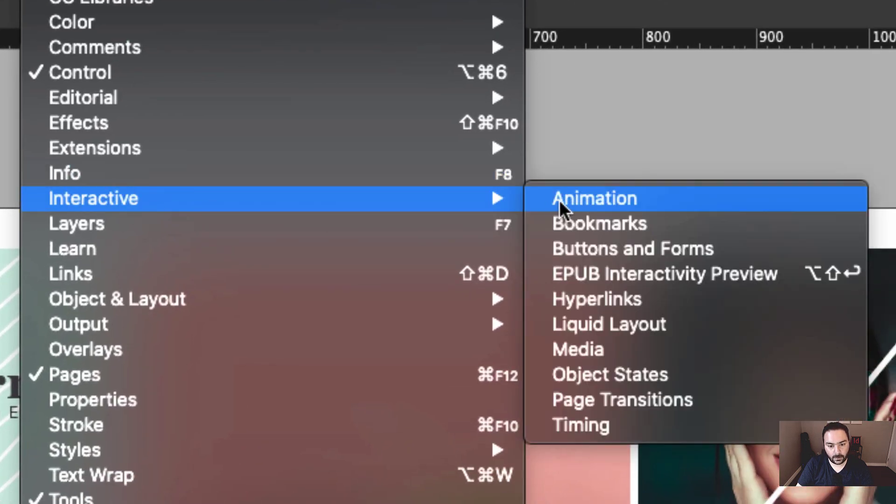
click(665, 200)
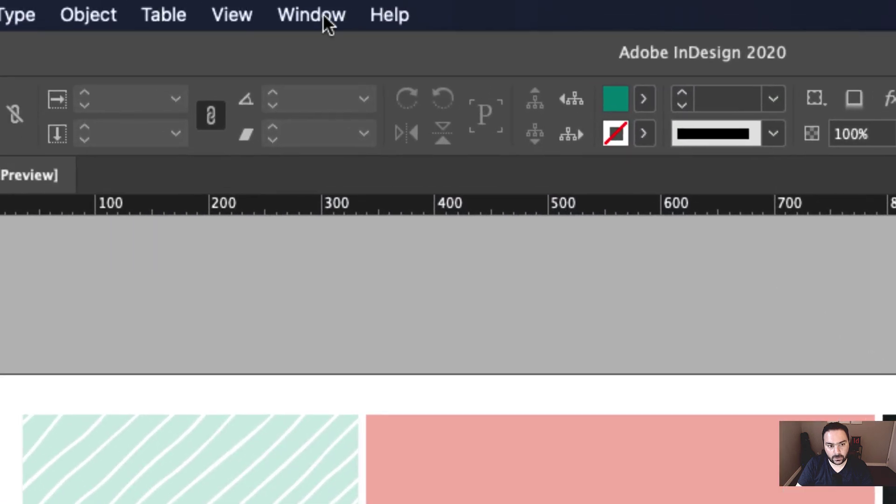
- Show the Timing panel via Window > Interactive
click(328, 23)
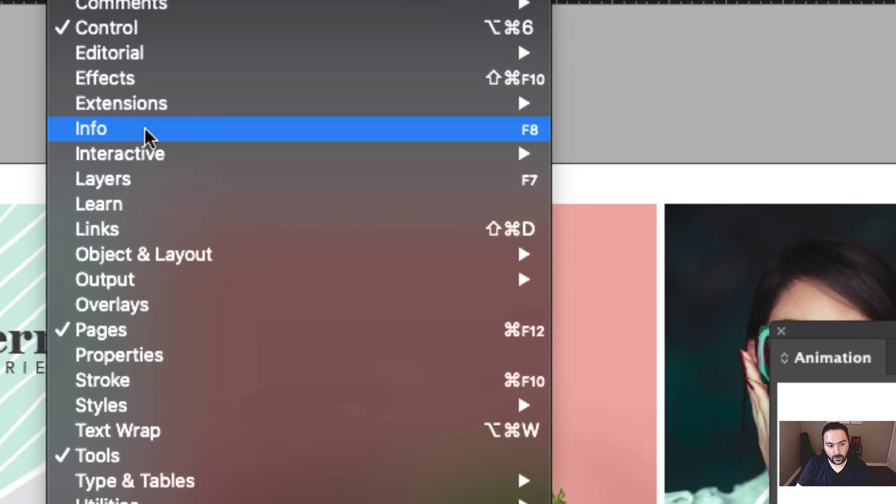
mouse_move(370, 368)
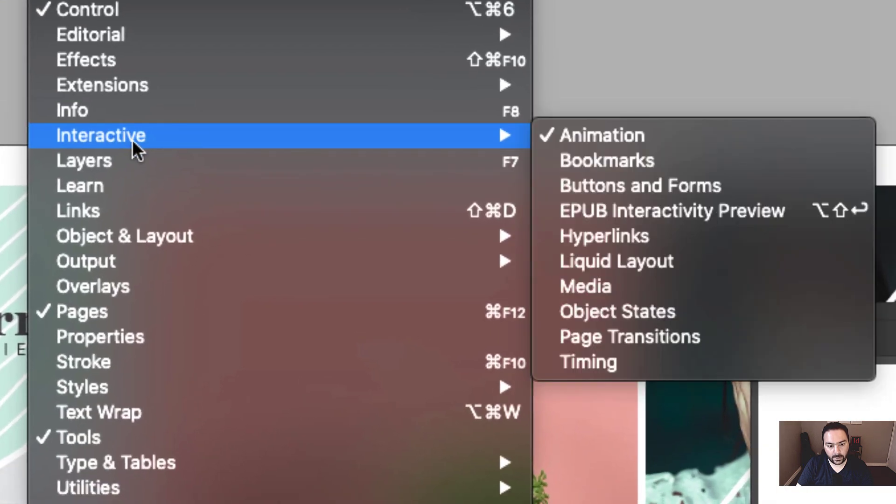
click(640, 363)
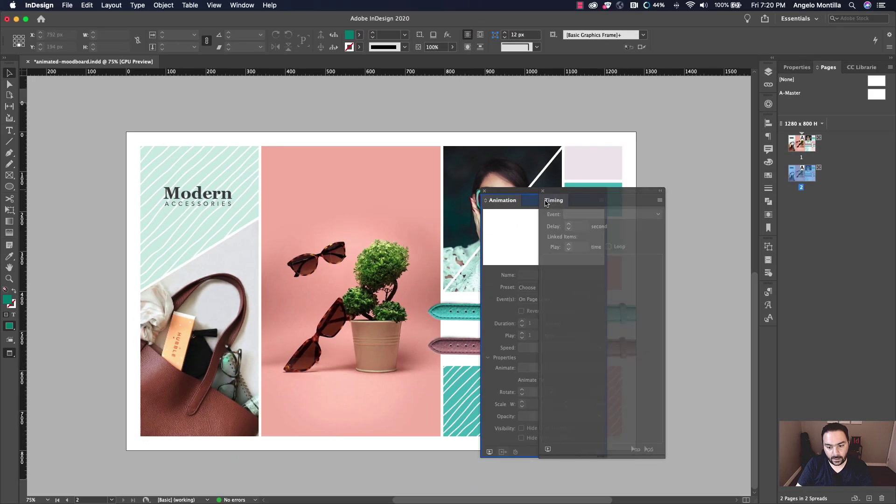
- Dock the Timing panel beside the Animation panel and move it off the watches
drag(551, 201, 583, 153)
click(583, 153)
click(556, 151)
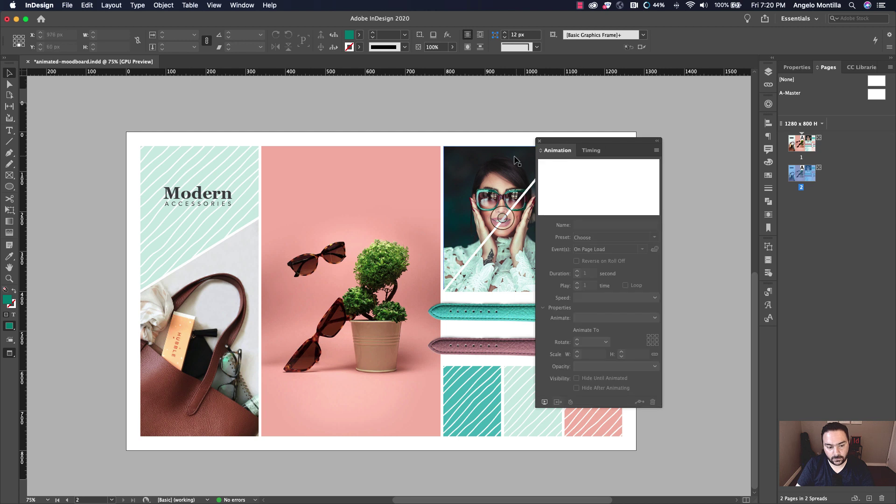
drag(558, 146, 514, 149)
- Group the hatched teal shape with the Modern Accessories title
click(229, 195)
click(116, 180)
drag(121, 180, 206, 229)
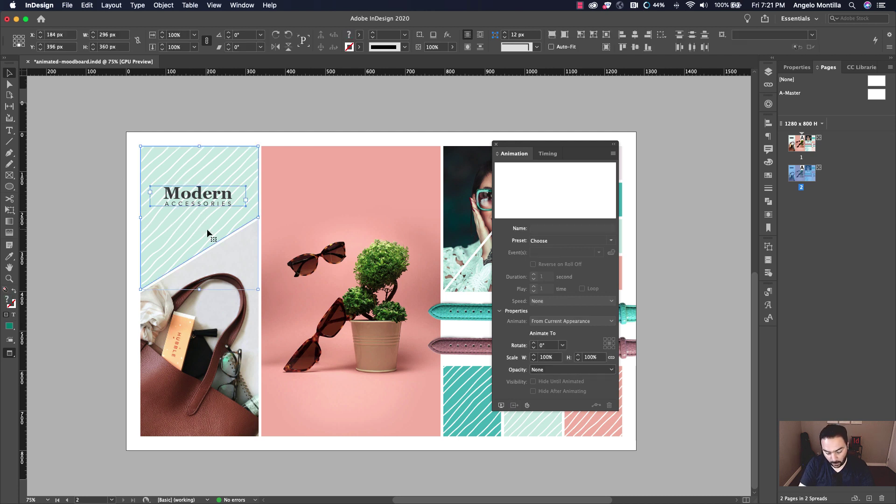
key(super+g)
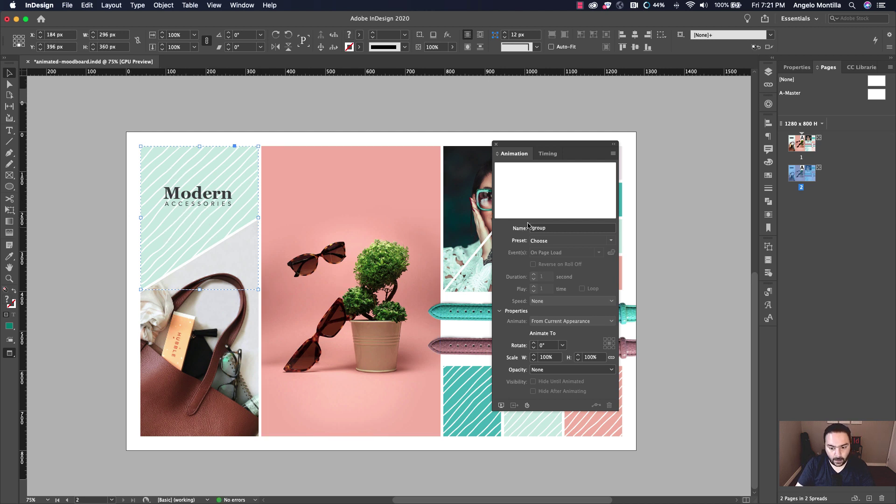
- Name the group Logo and apply the Fly in from Top preset
drag(568, 153, 349, 159)
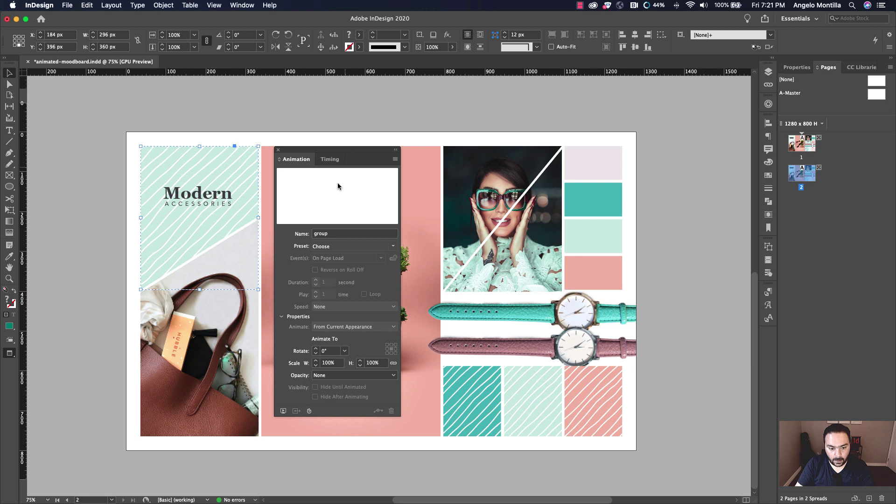
double_click(320, 233)
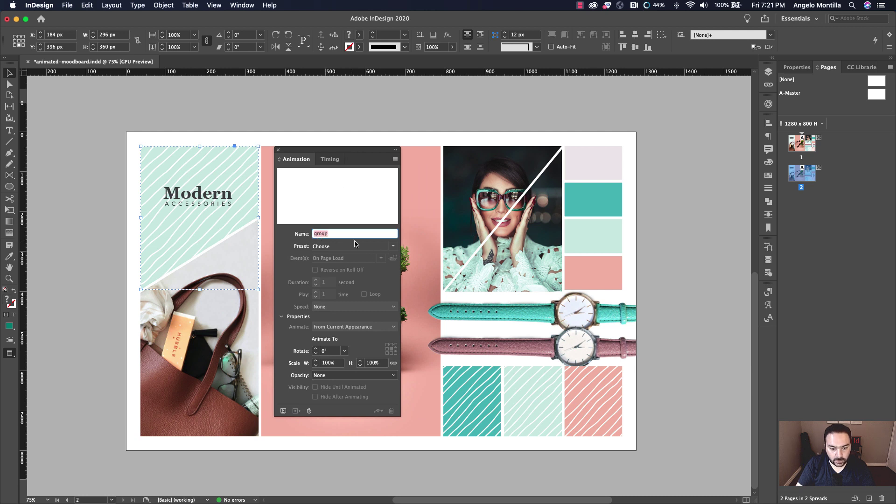
text(Logo)
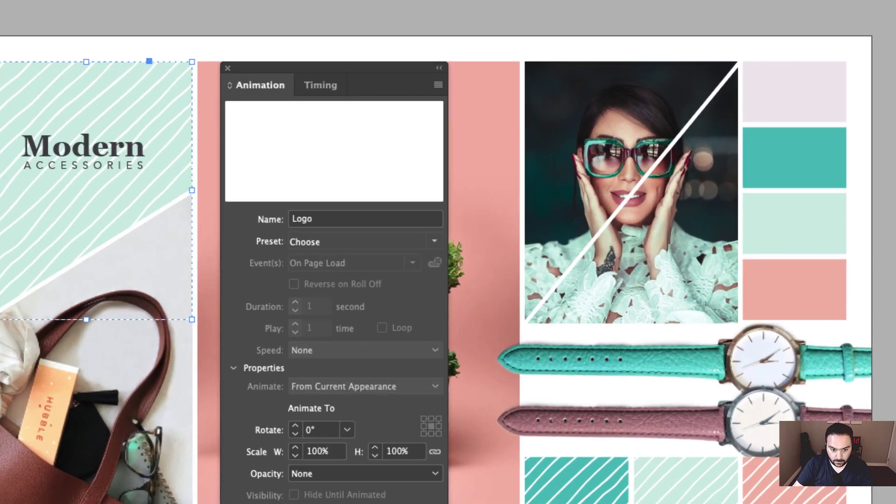
key(Return)
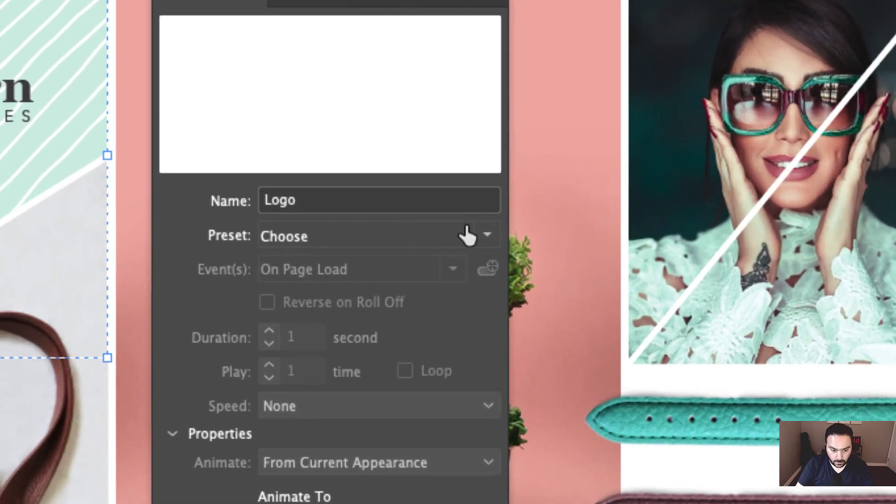
click(489, 237)
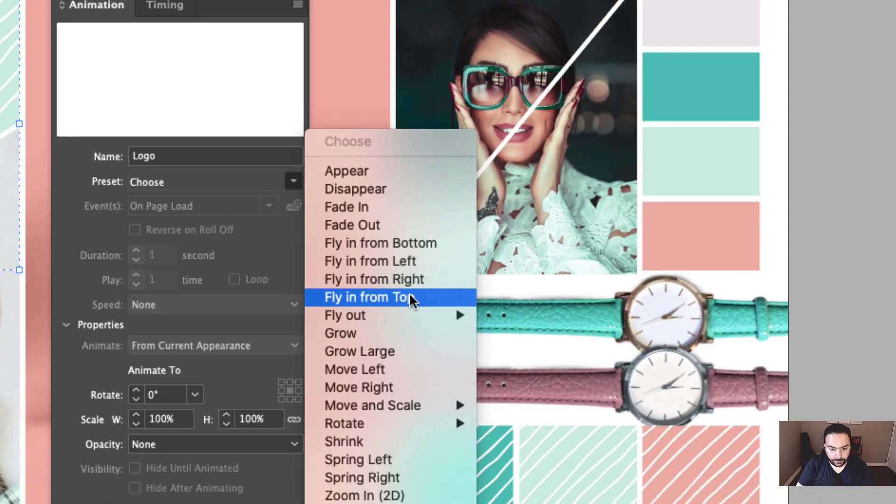
click(410, 296)
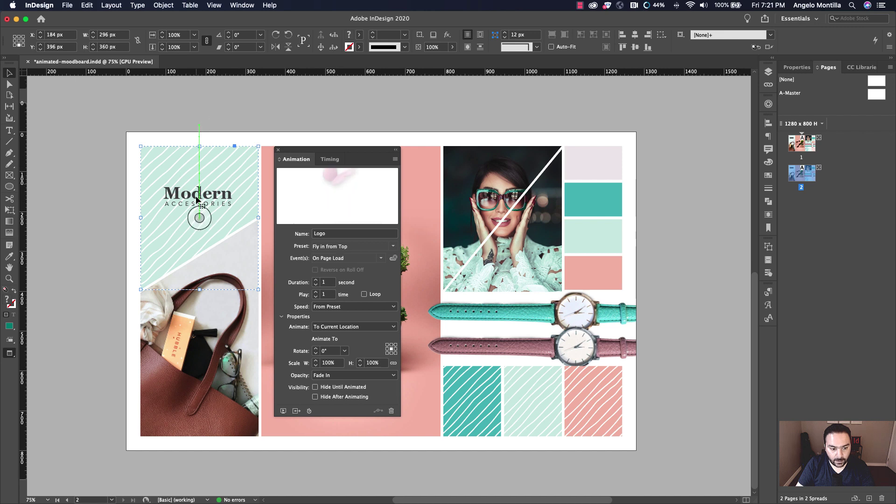
- Apply the Fly in from Bottom preset to the purse photo
click(230, 329)
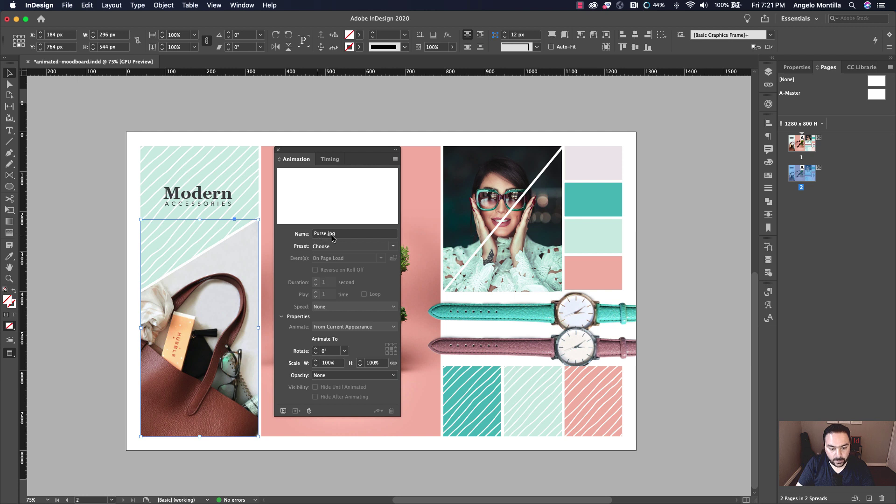
click(394, 249)
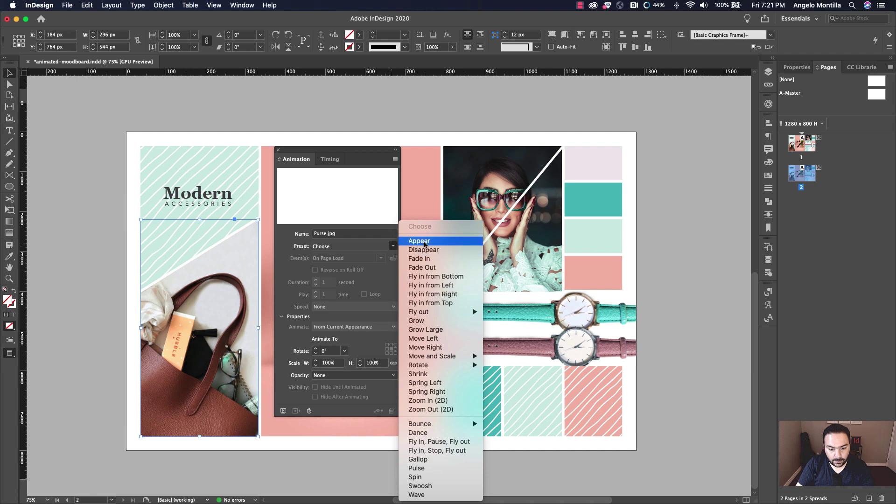
click(440, 279)
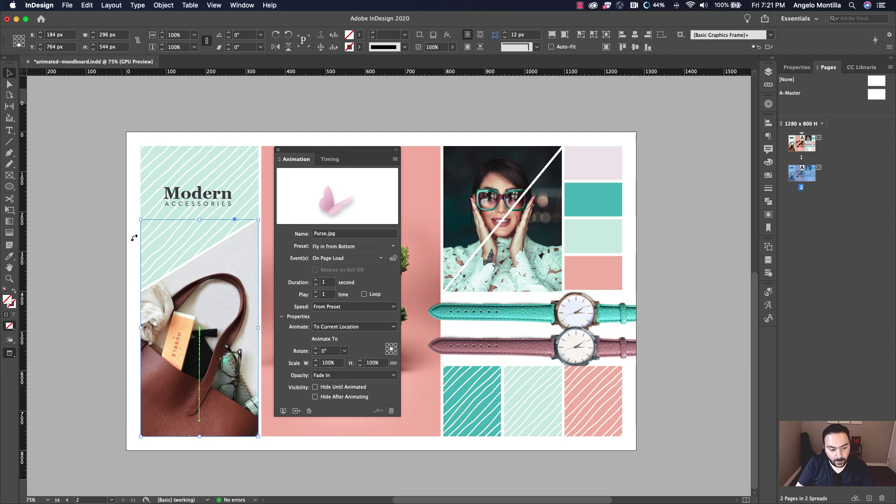
- Set the Logo and Purse.jpg animation durations to 0.5 seconds each
click(92, 245)
click(157, 180)
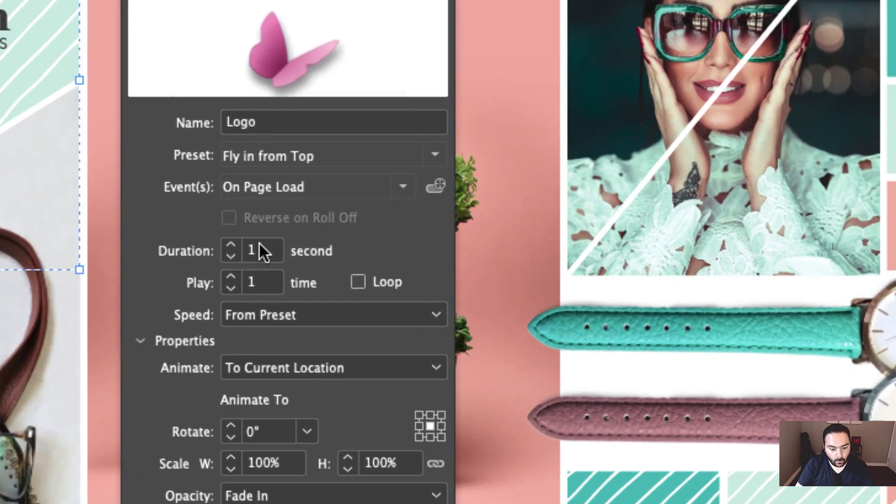
double_click(325, 282)
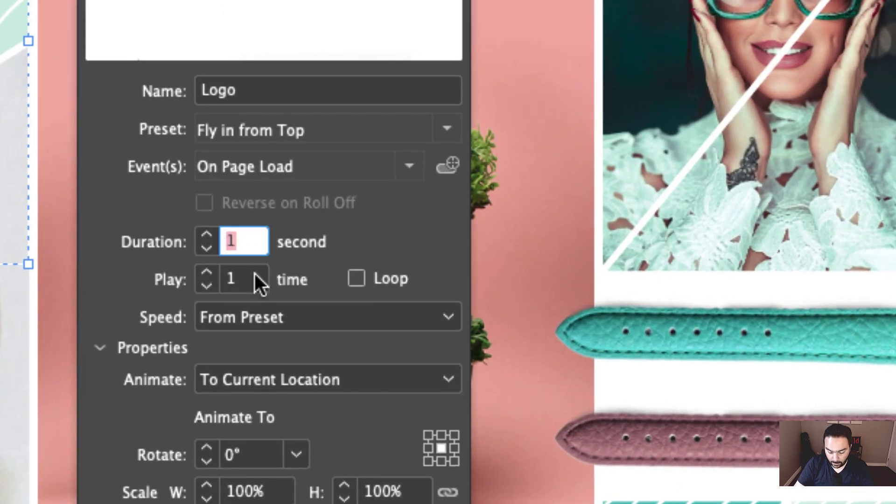
text(.5)
key(Tab)
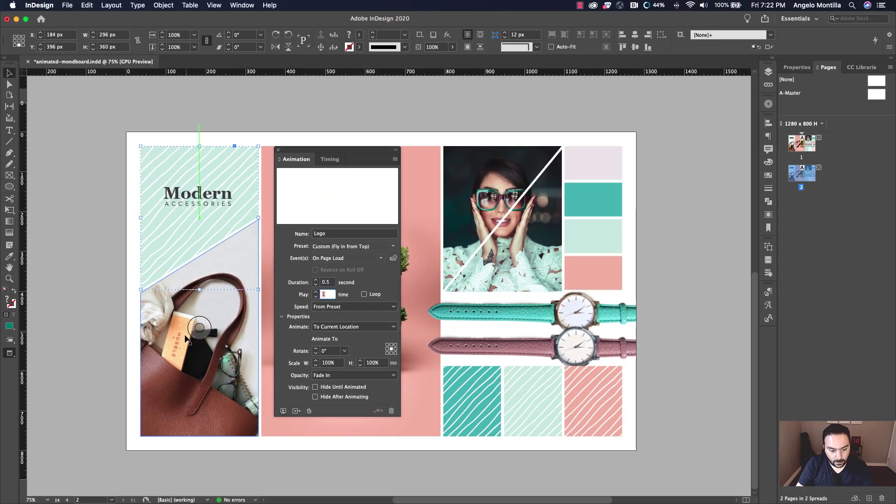
click(186, 336)
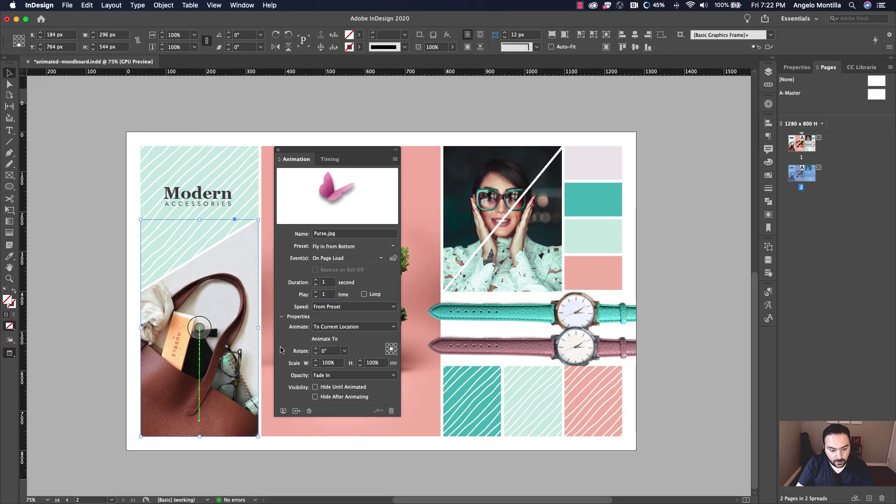
double_click(326, 284)
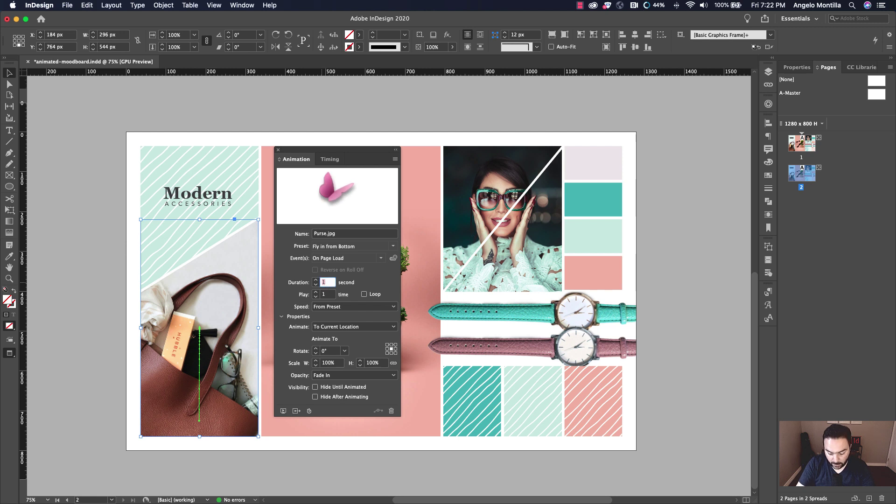
text(.5)
key(Tab)
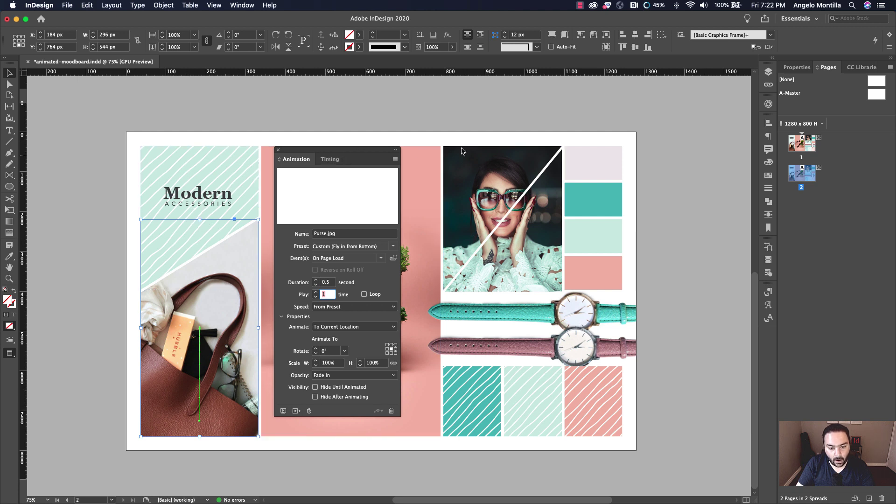
drag(355, 150, 524, 150)
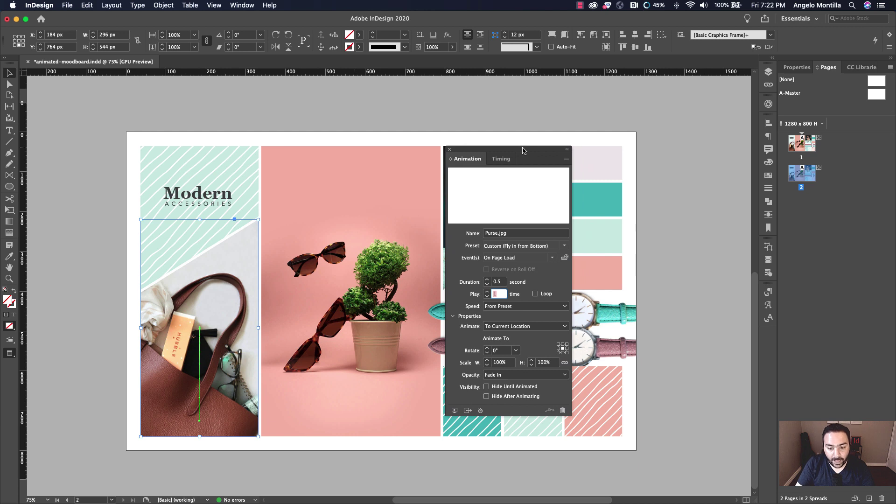
- Give sunglasses-solo.psd Fly in from Bottom, 0.5-second duration and 45° rotation
click(328, 255)
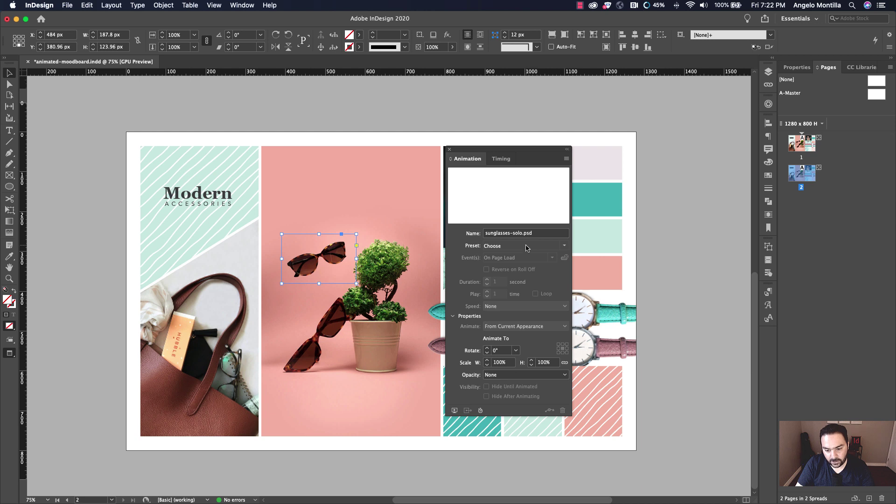
click(565, 246)
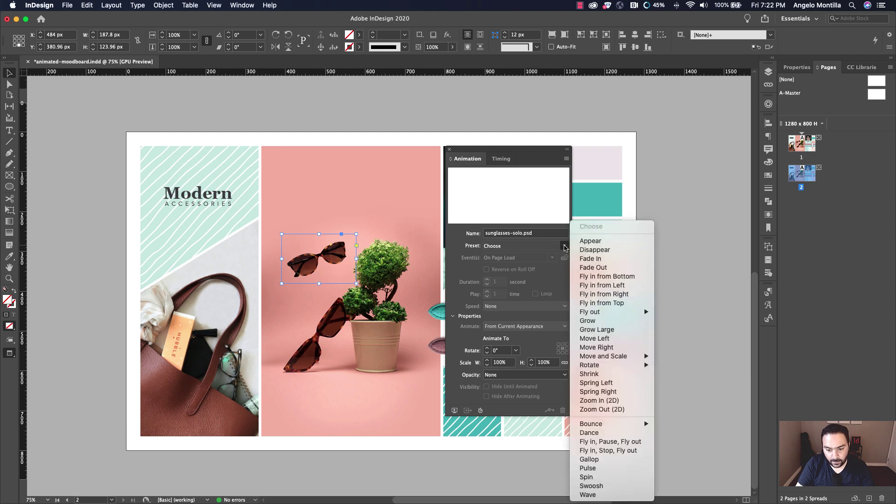
click(604, 276)
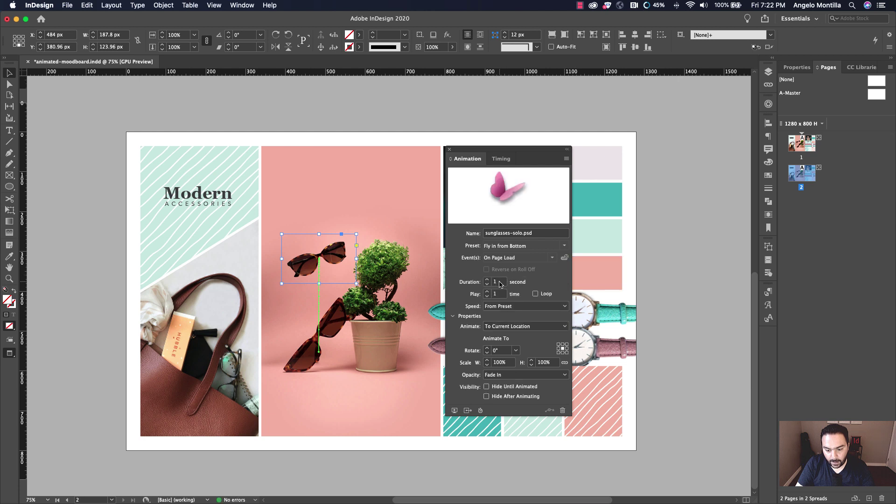
click(498, 282)
key(BackSpace)
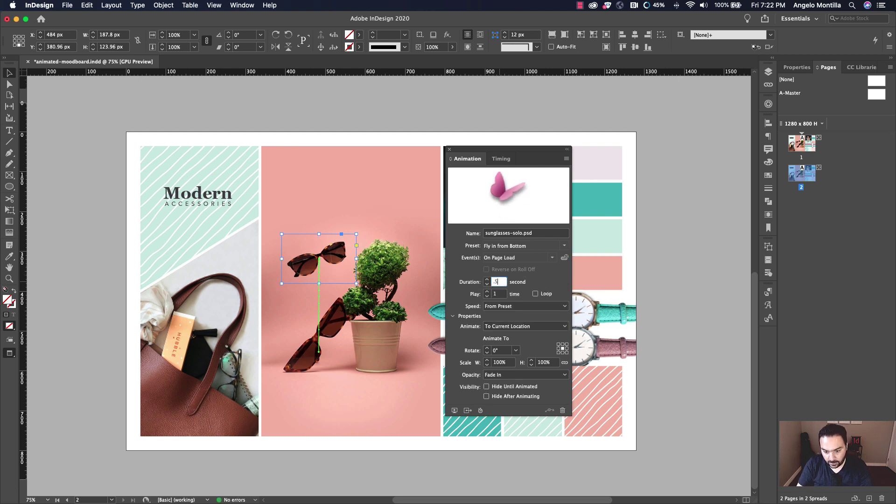
key(Tab)
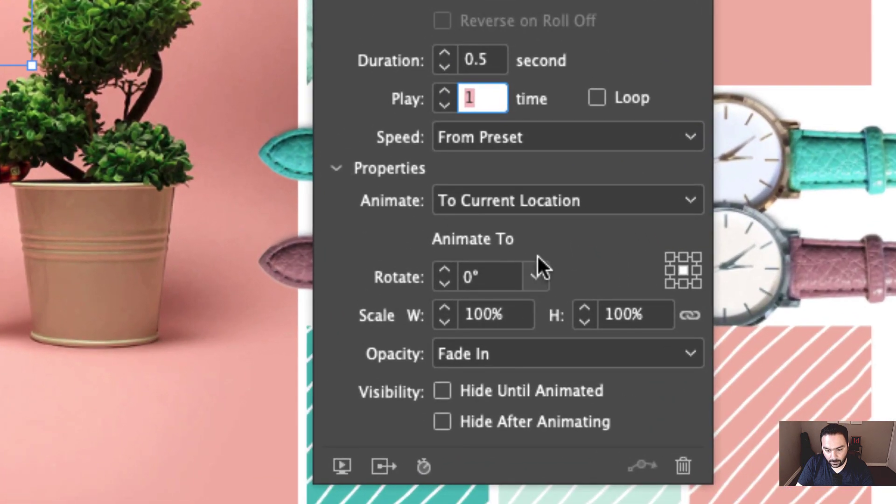
click(535, 276)
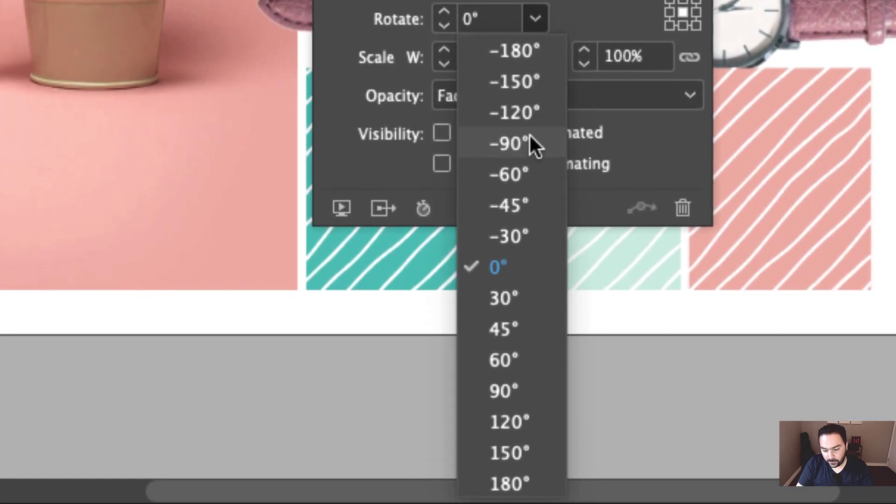
click(504, 329)
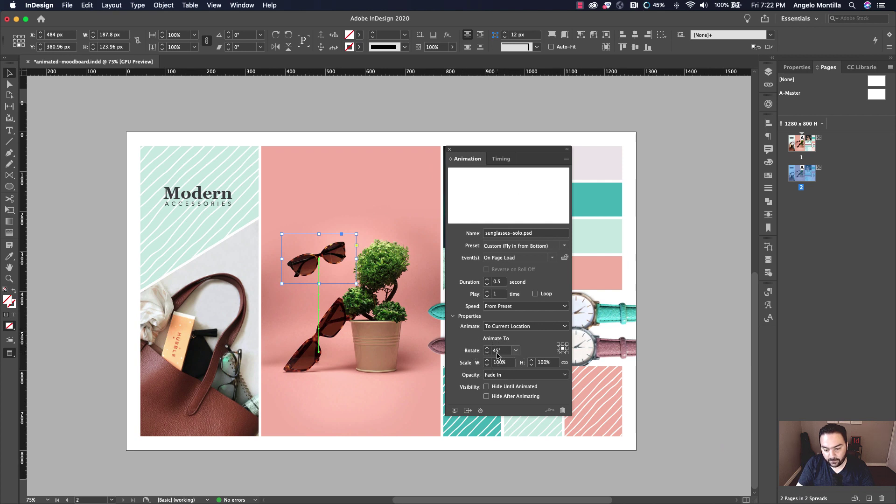
drag(499, 153, 679, 149)
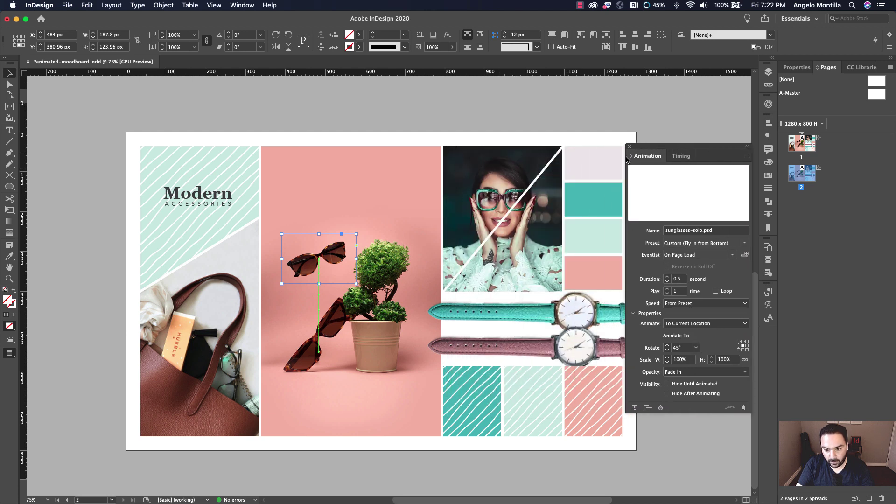
- Make model-glasses.jpg fly in from the top in 0.5 seconds
click(464, 173)
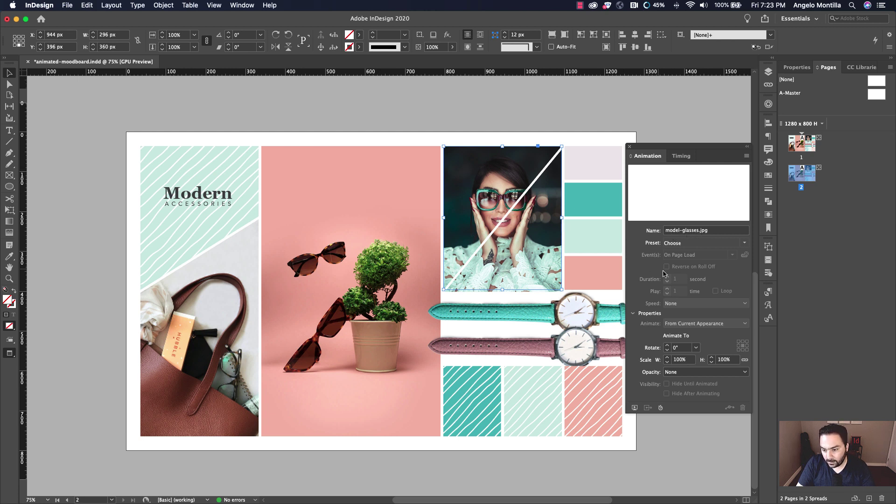
click(744, 244)
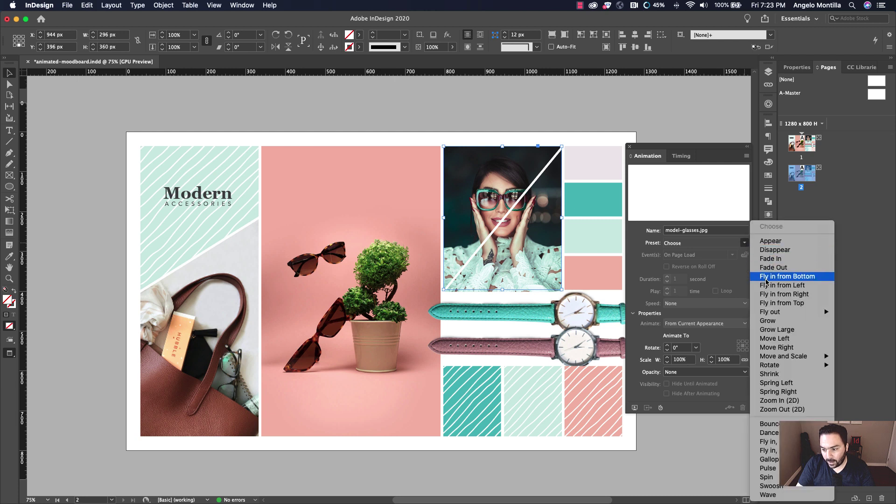
click(774, 304)
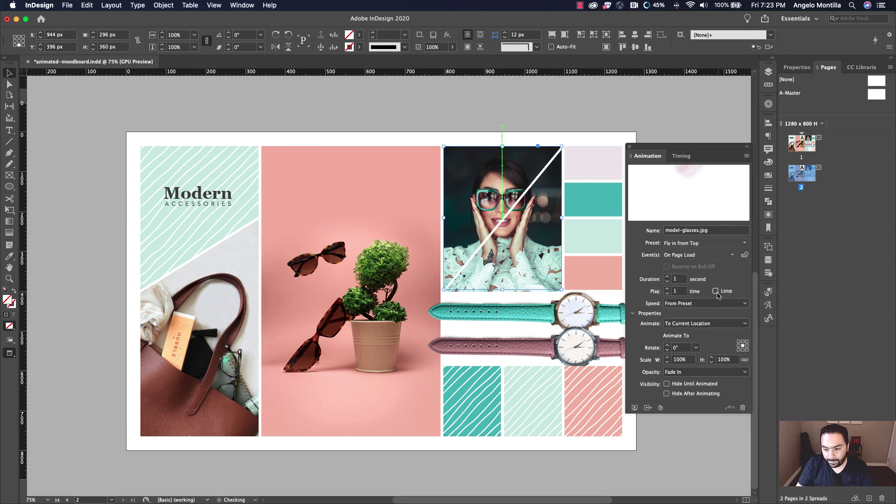
double_click(677, 279)
text(.5)
key(Tab)
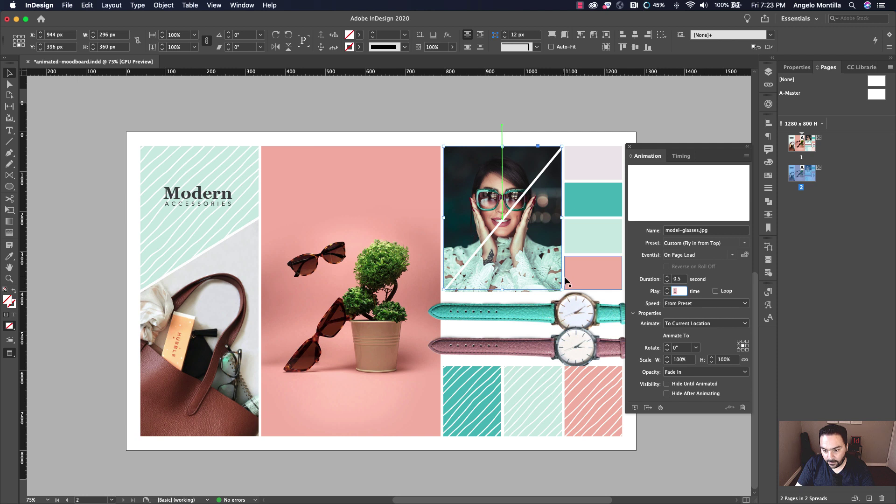
- Rename the second frame model-glasses-1.jpg and fly it in from the bottom in 0.5 seconds
drag(565, 280, 563, 282)
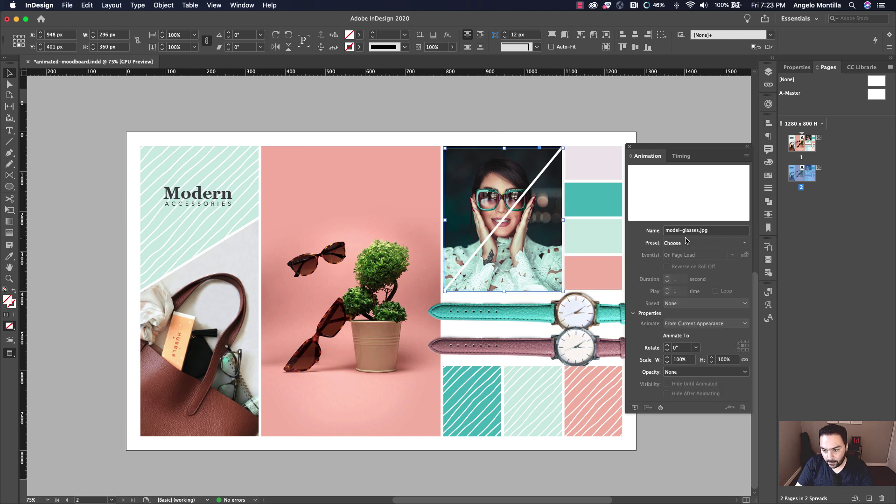
click(699, 231)
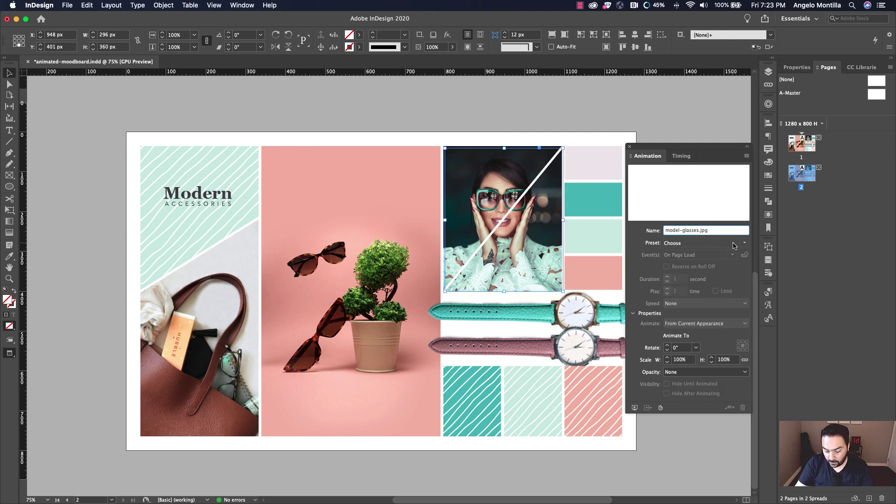
text(-1)
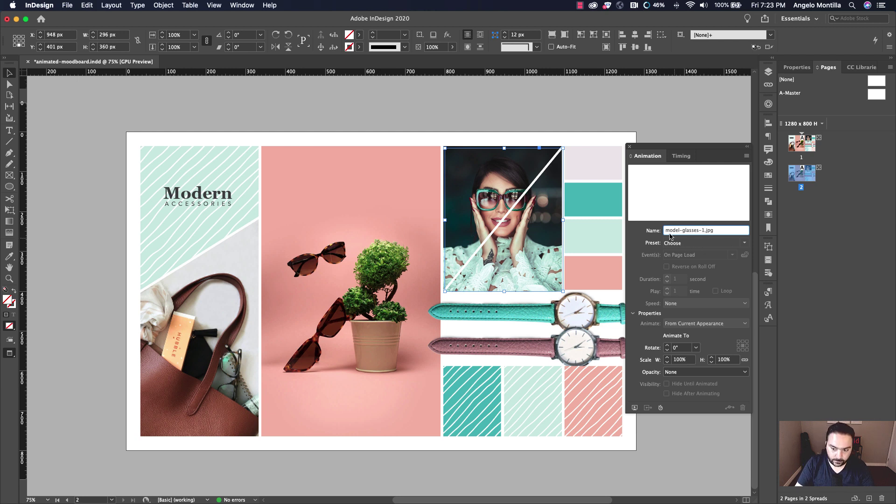
click(745, 243)
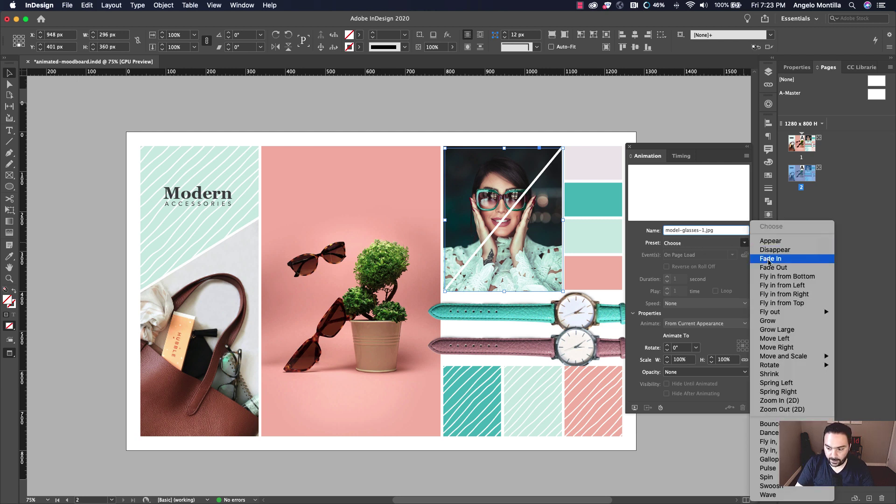
click(788, 279)
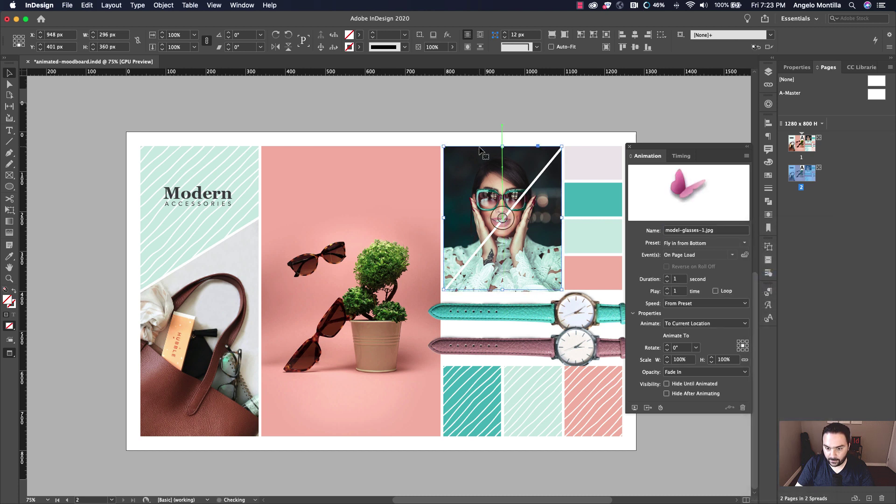
click(481, 150)
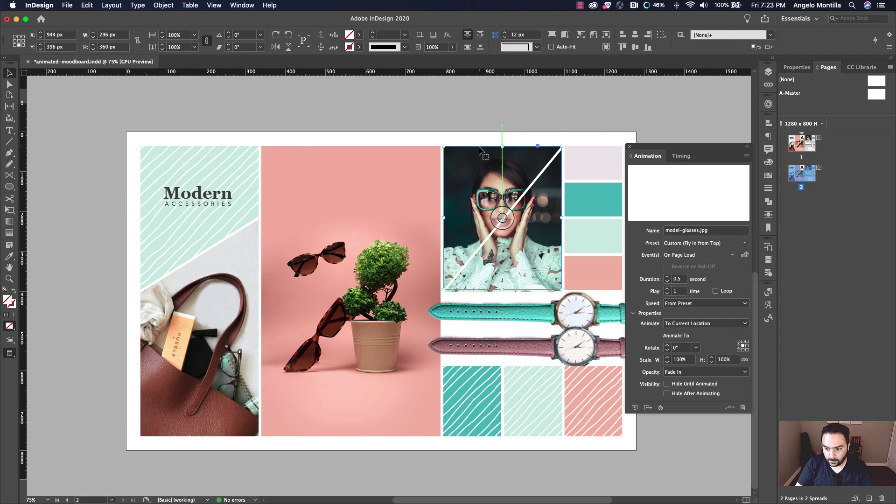
click(563, 216)
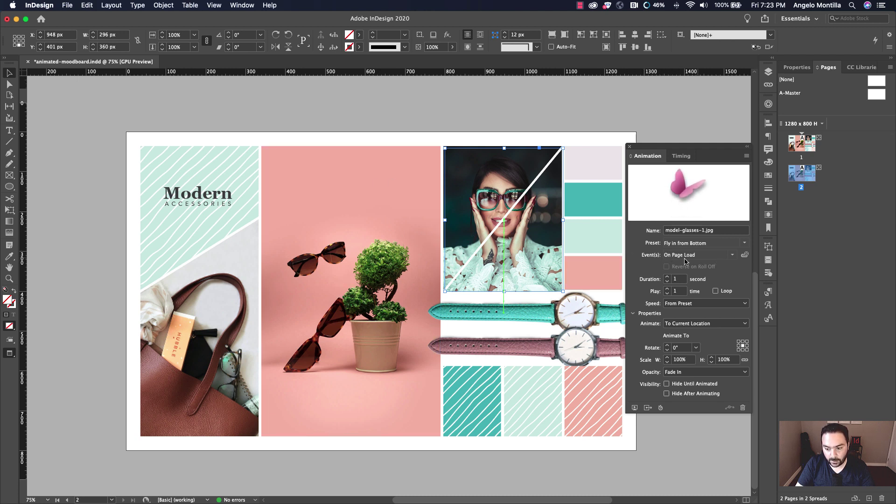
click(675, 279)
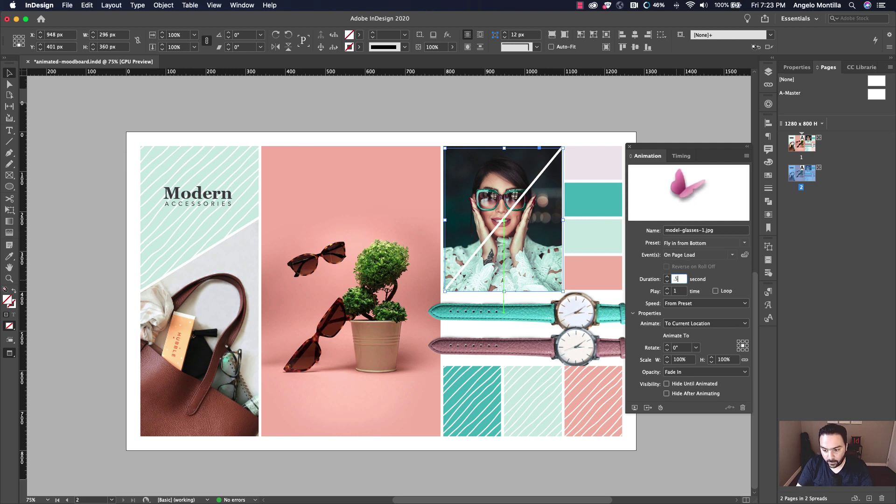
key(Tab)
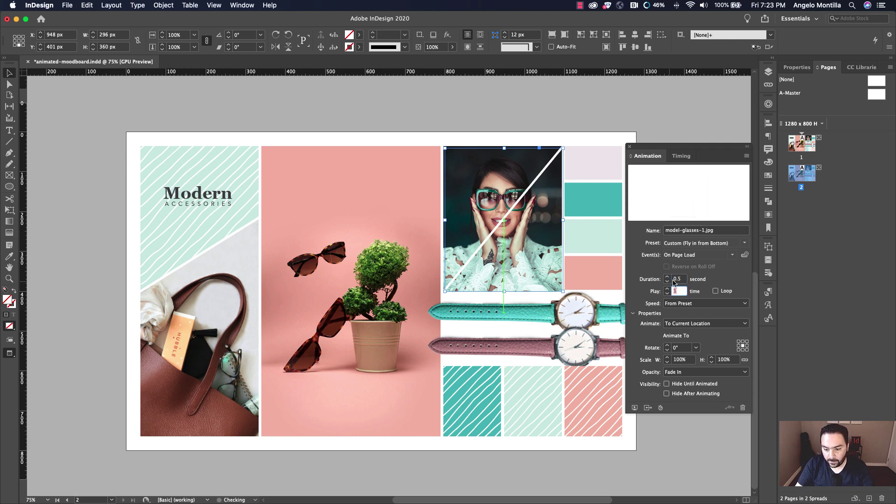
click(676, 134)
scroll(584, 154, right, 3)
- Zoom in on the colour swatches and rename the top lavender rectangle grey
click(522, 163)
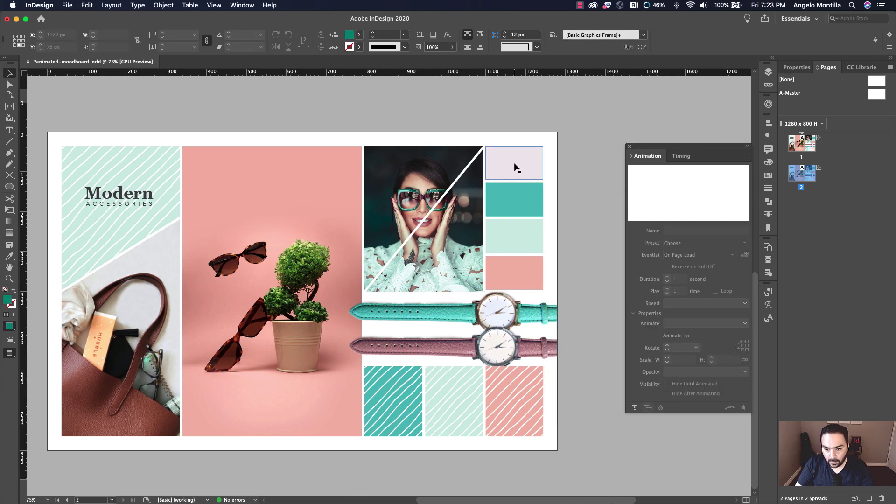
key(super+equal)
key(super+equal)
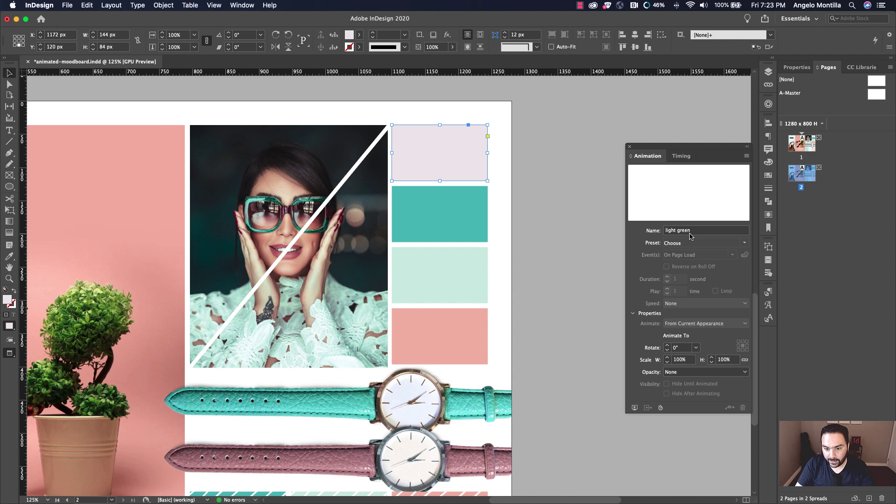
drag(699, 231, 639, 232)
text(grey)
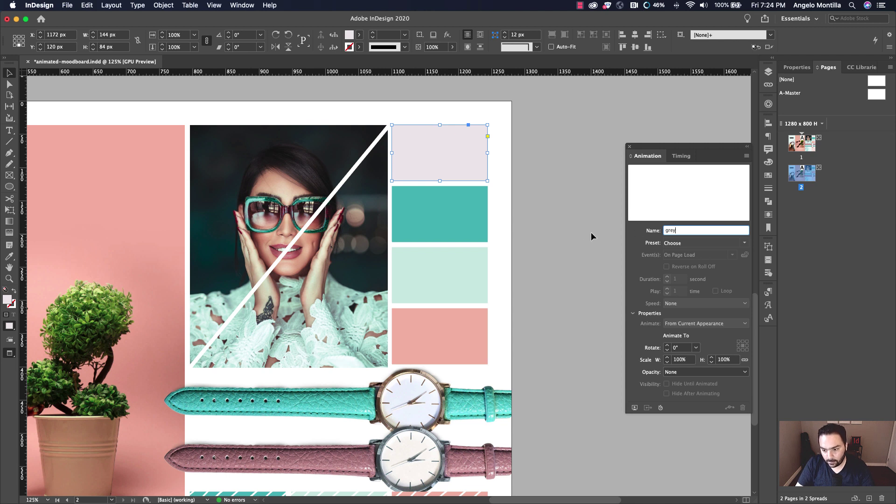
click(591, 232)
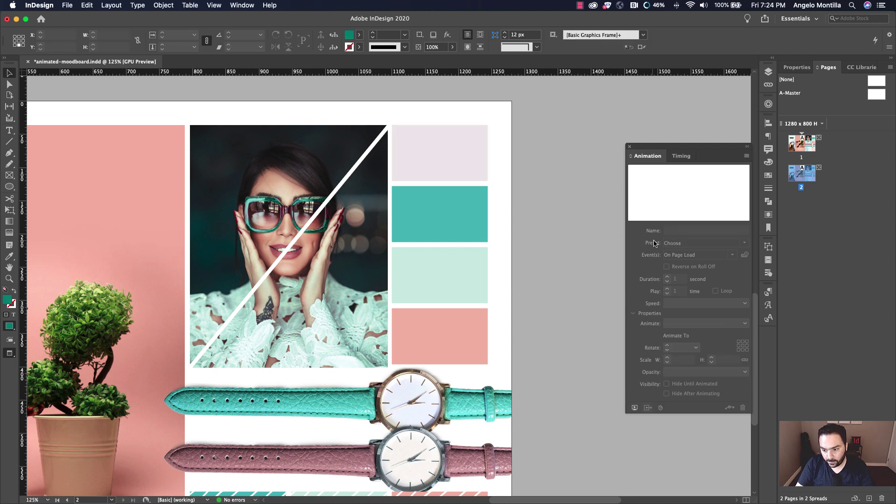
- Give the grey rectangle Fly in from Right with a 0.5-second duration
click(482, 164)
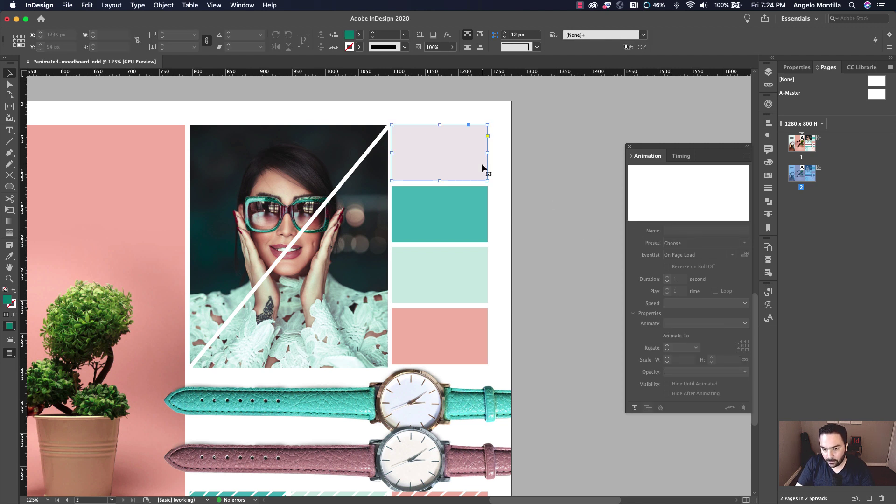
click(745, 244)
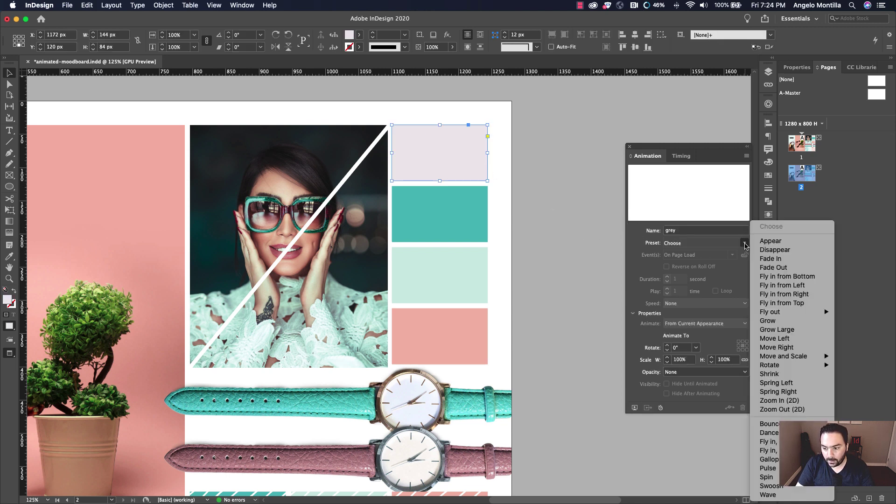
click(803, 295)
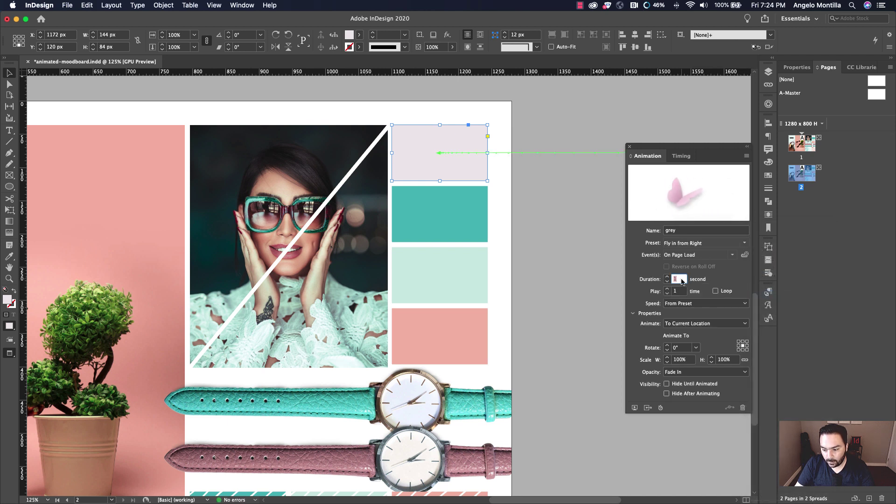
double_click(682, 280)
text(.5)
key(Tab)
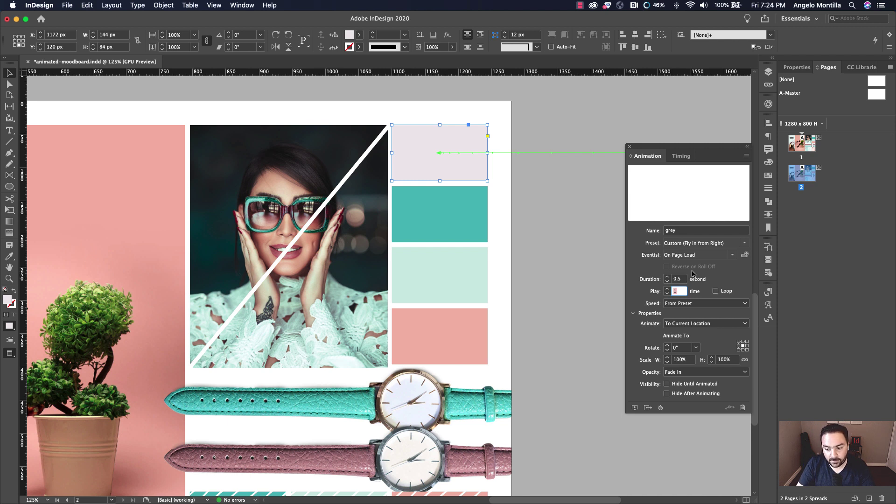
- Rename the teal swatch rectangle and review the grey rectangle's settings
click(441, 199)
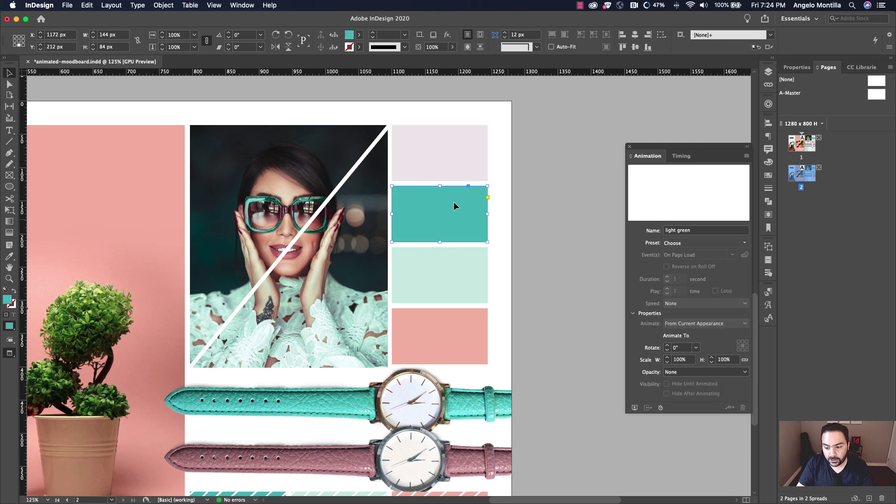
click(668, 231)
key(super+a)
text(d)
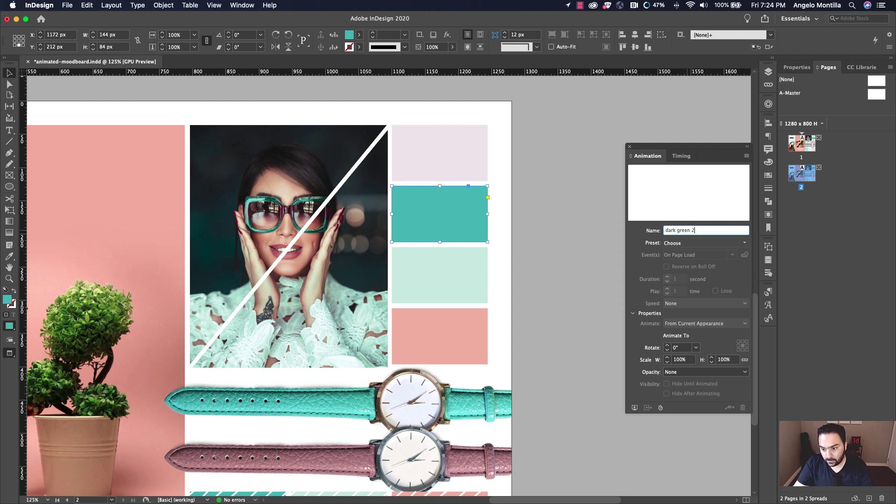
click(475, 162)
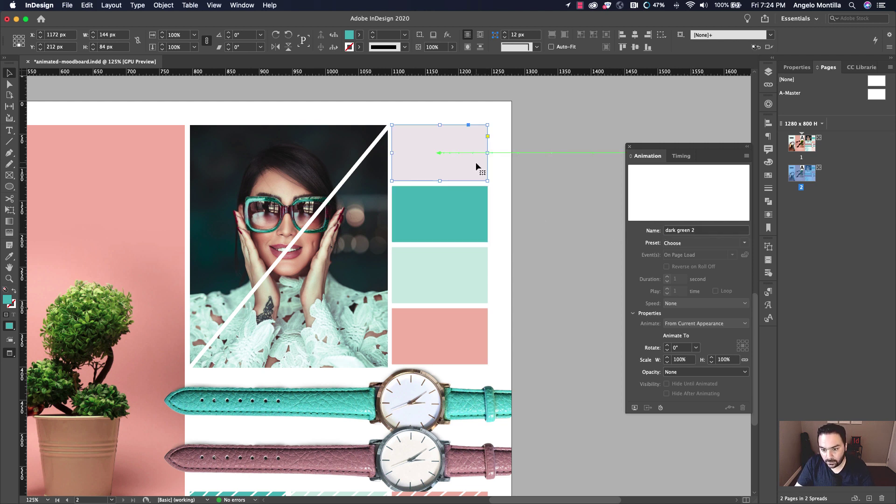
scroll(552, 186, up, 10)
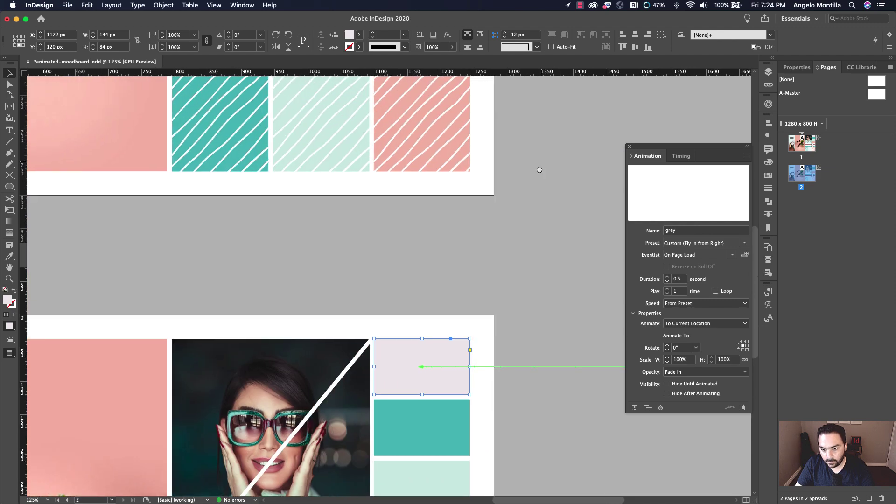
scroll(519, 223, up, 5)
drag(442, 200, 441, 202)
scroll(504, 336, down, 12)
click(466, 206)
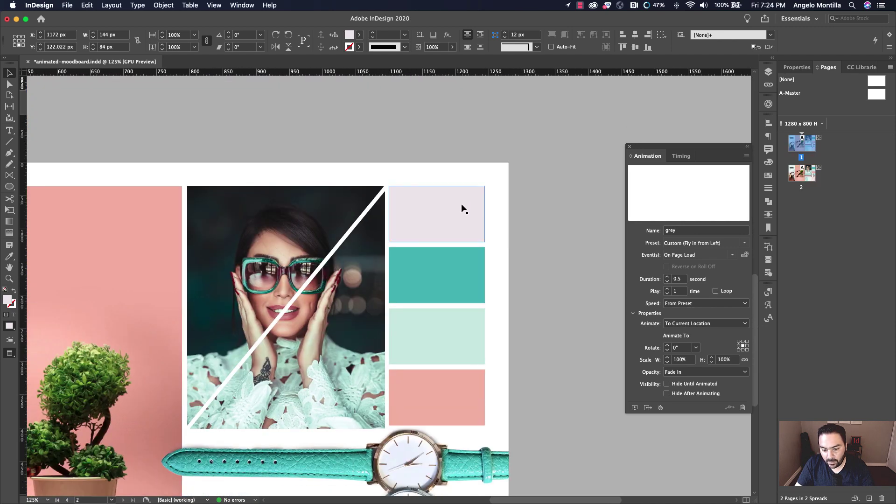
click(688, 231)
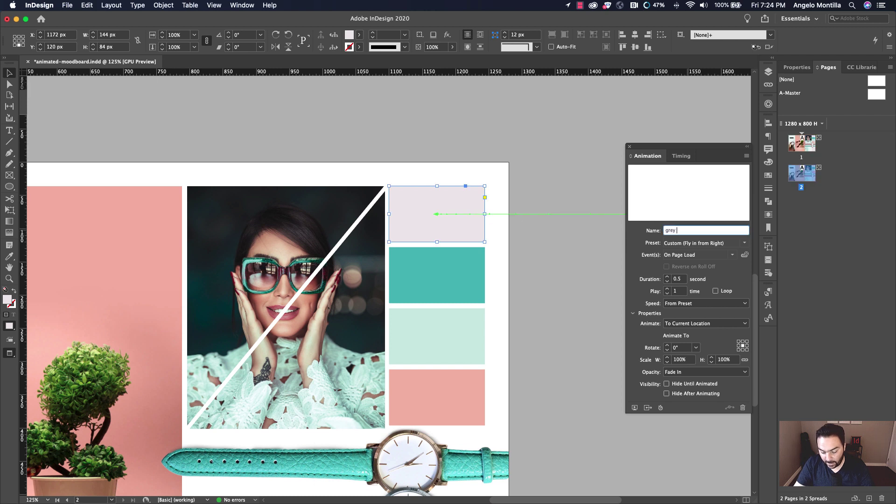
- Make the teal (dark green) box fly in from the left in 0.5 seconds
click(475, 261)
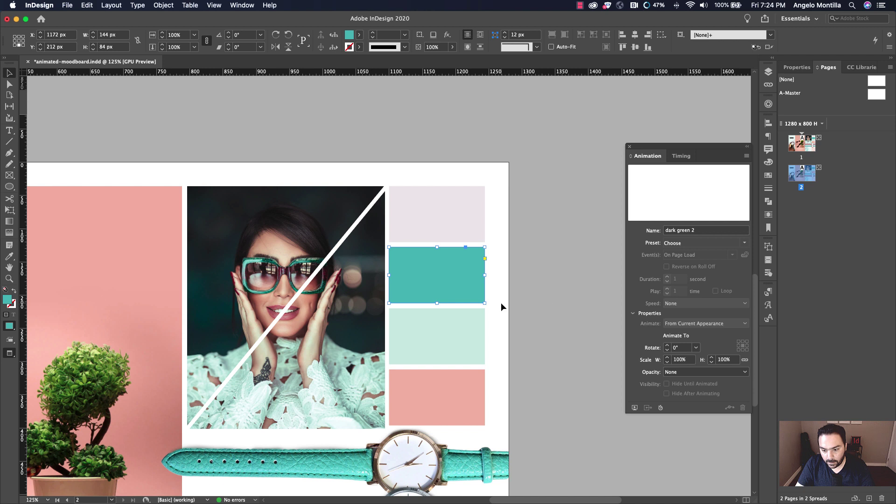
click(744, 243)
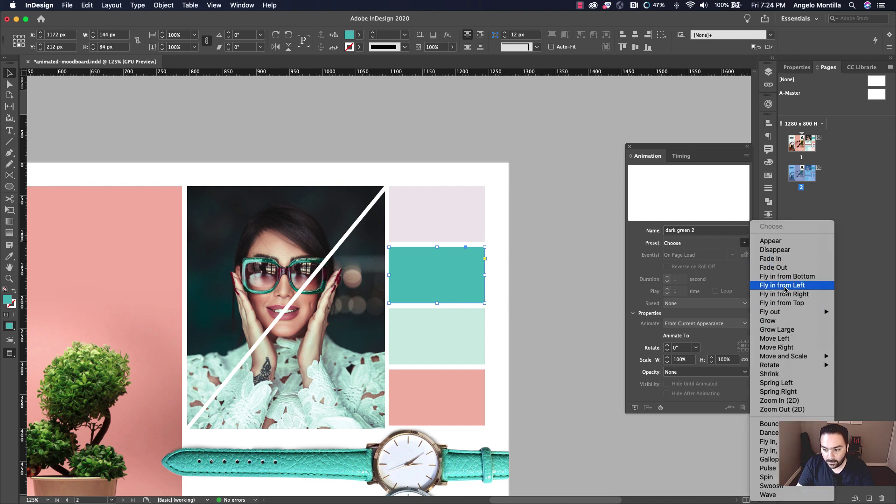
click(784, 286)
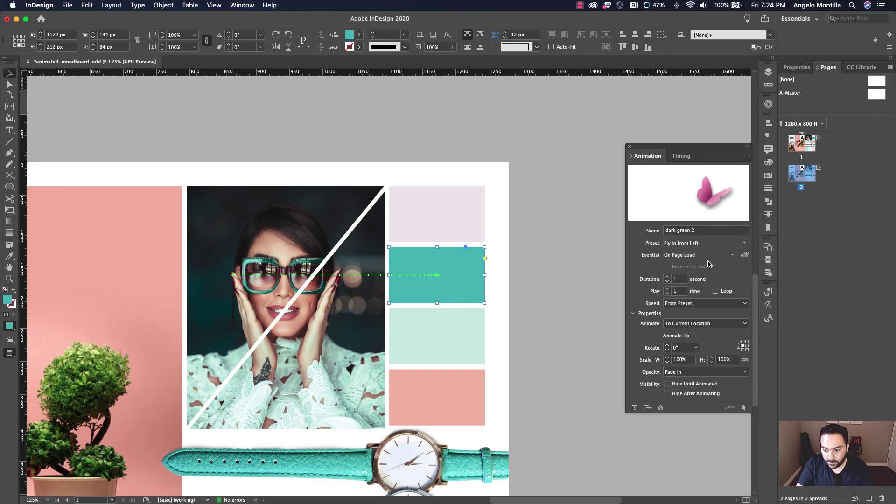
double_click(677, 280)
text(.5)
key(Return)
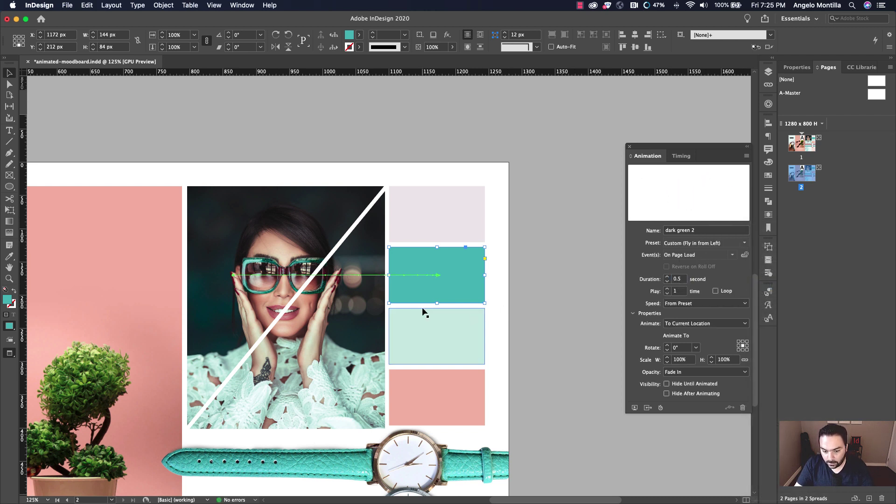
- Make the light green box fly in from the right in 0.5 seconds
click(423, 313)
click(696, 231)
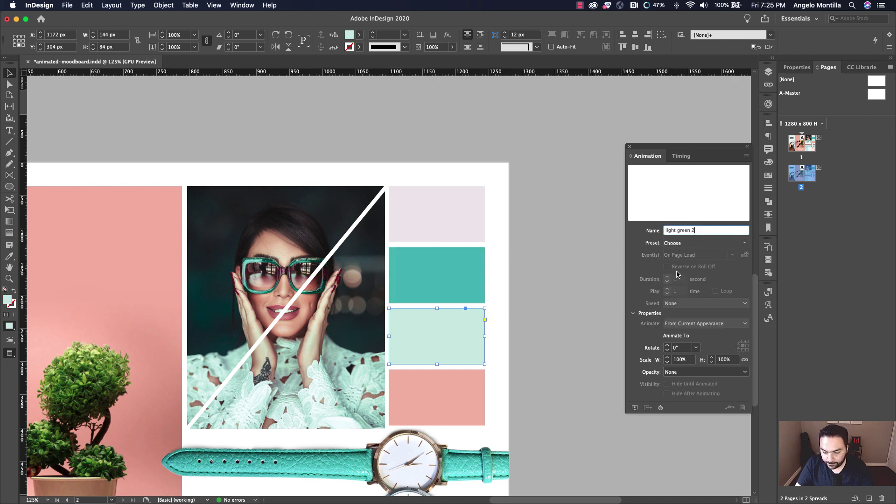
click(744, 242)
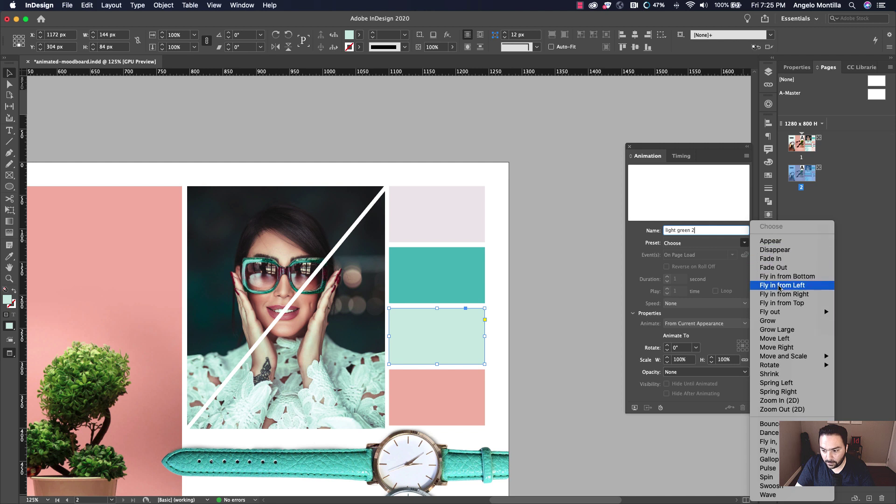
click(796, 294)
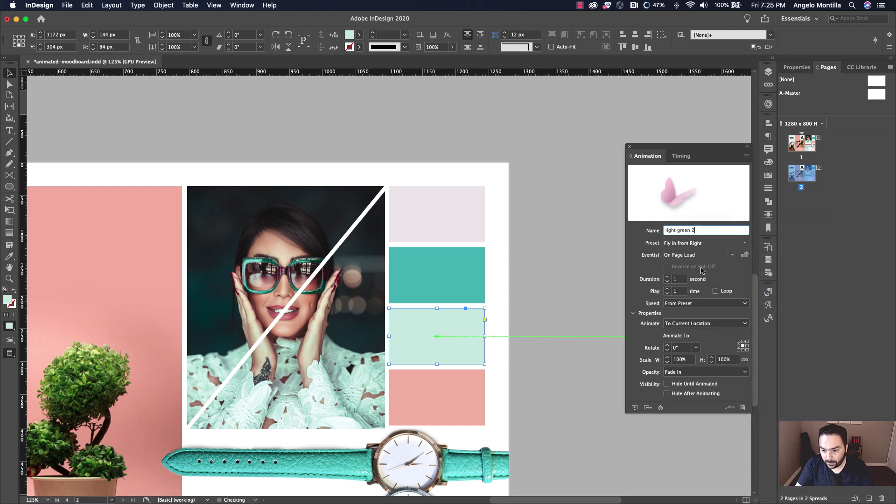
double_click(679, 279)
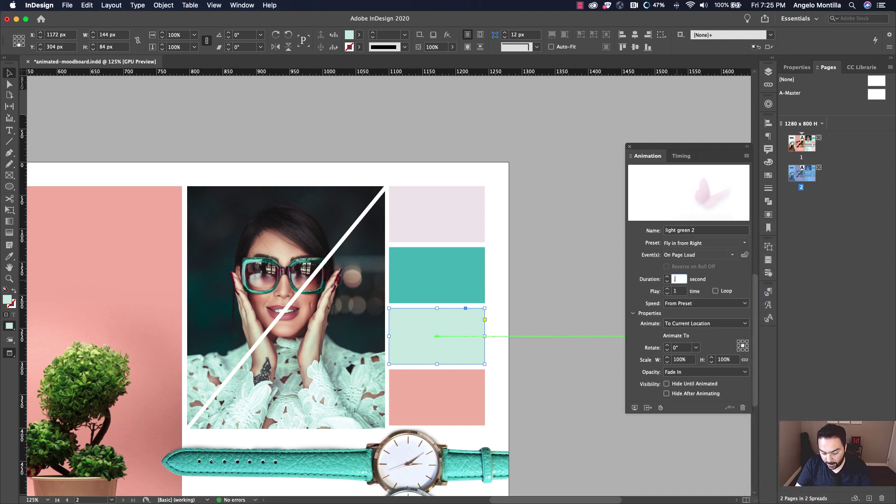
text(.5)
key(Return)
- Rename the coral box coral 2 and apply Fly in from Left
click(478, 387)
click(697, 236)
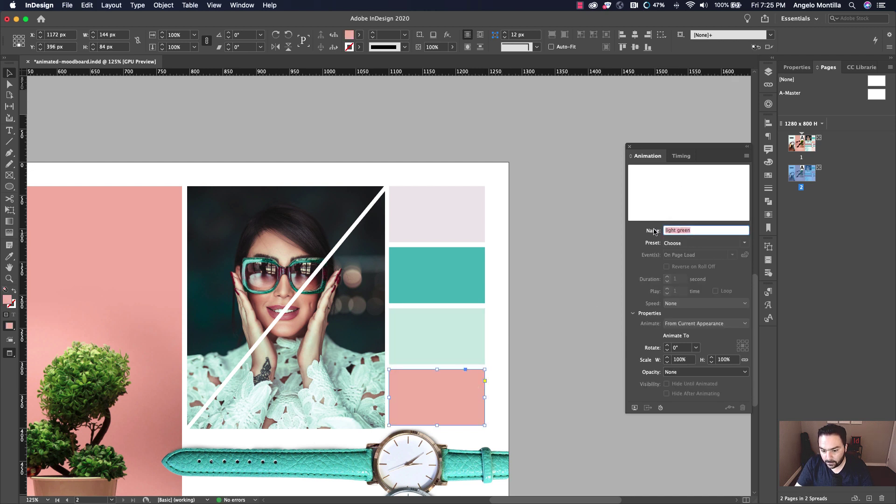
click(458, 335)
click(455, 378)
click(693, 232)
text(coral 2)
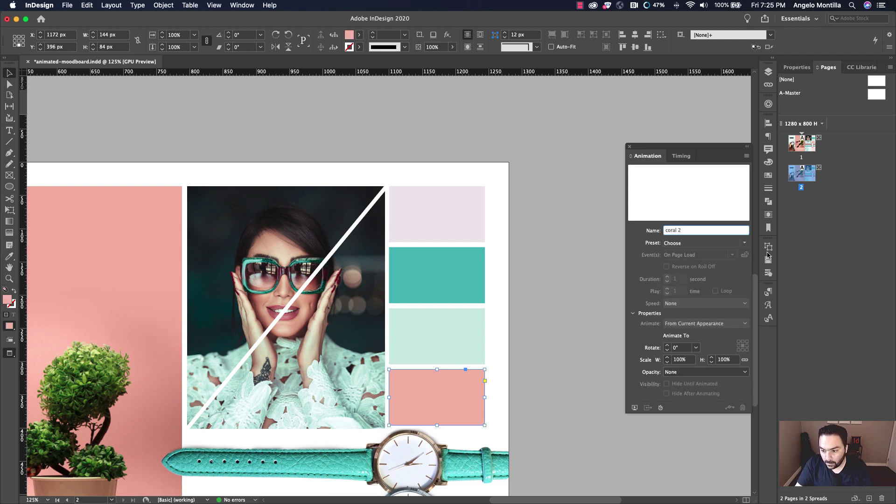
click(745, 244)
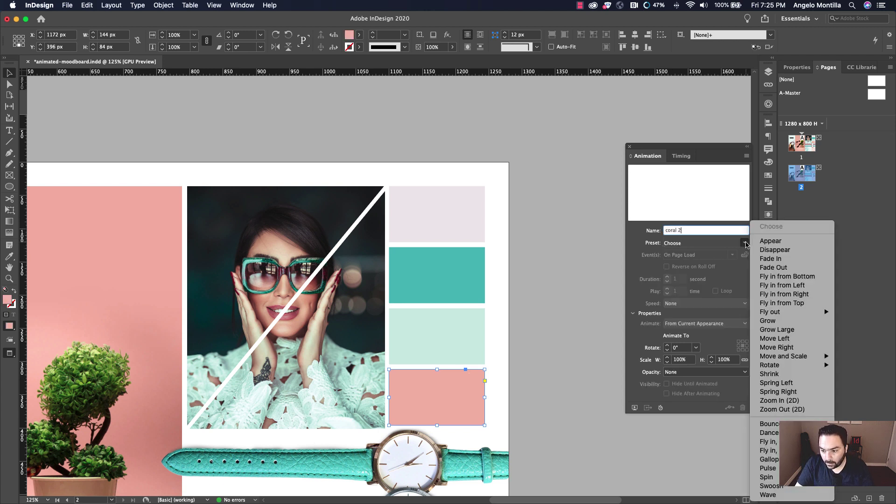
click(779, 286)
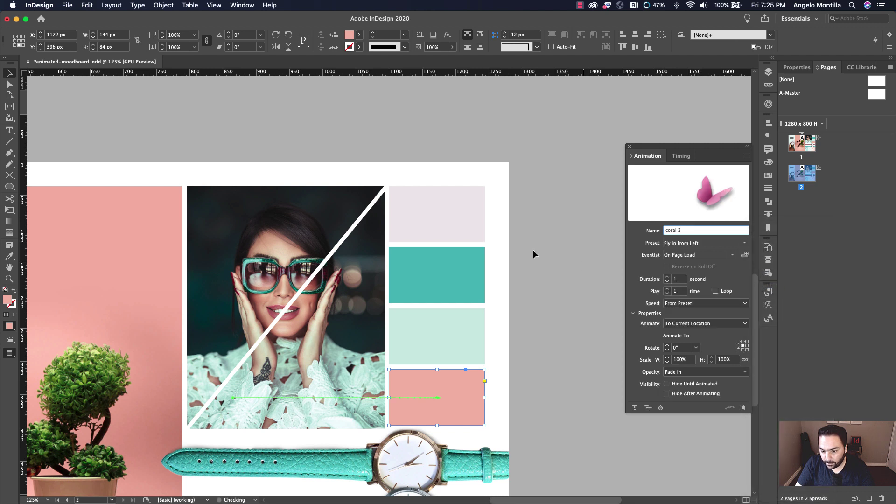
- Review the swatch animations and set the coral box's duration to 0.5 seconds
click(472, 233)
click(467, 267)
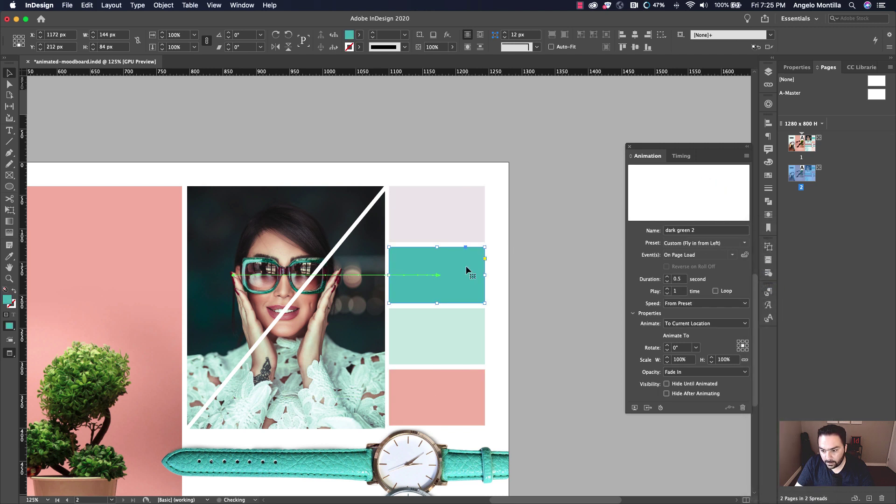
click(448, 329)
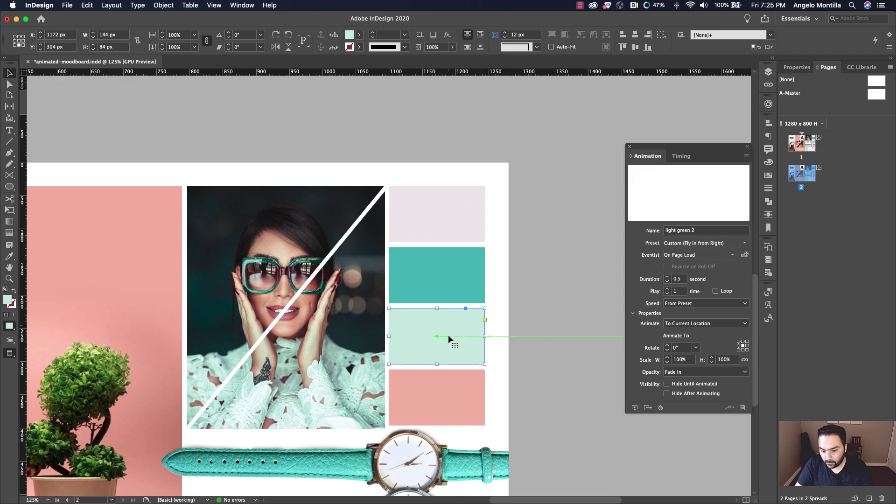
click(458, 375)
scroll(489, 375, down, 3)
double_click(676, 279)
text(.5)
key(Tab)
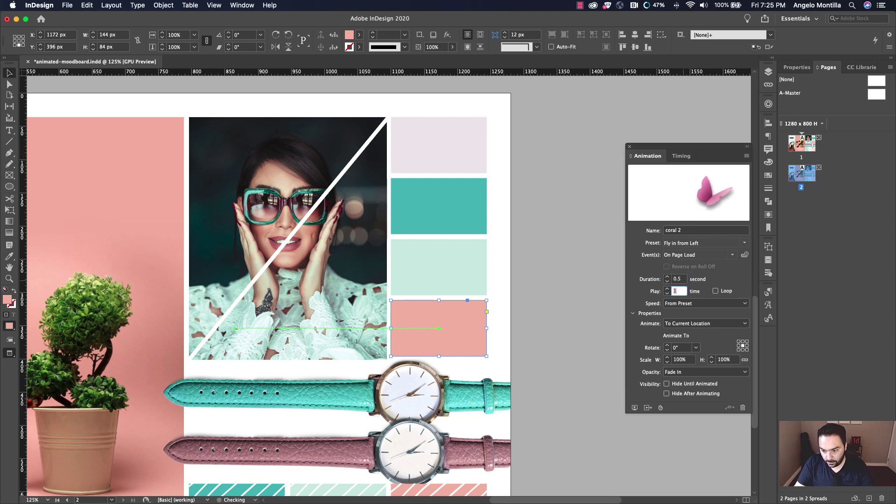
click(570, 286)
- Rename the teal watch watch-01.png and make it fly in from the right
scroll(575, 243, down, 6)
scroll(574, 243, left, 2)
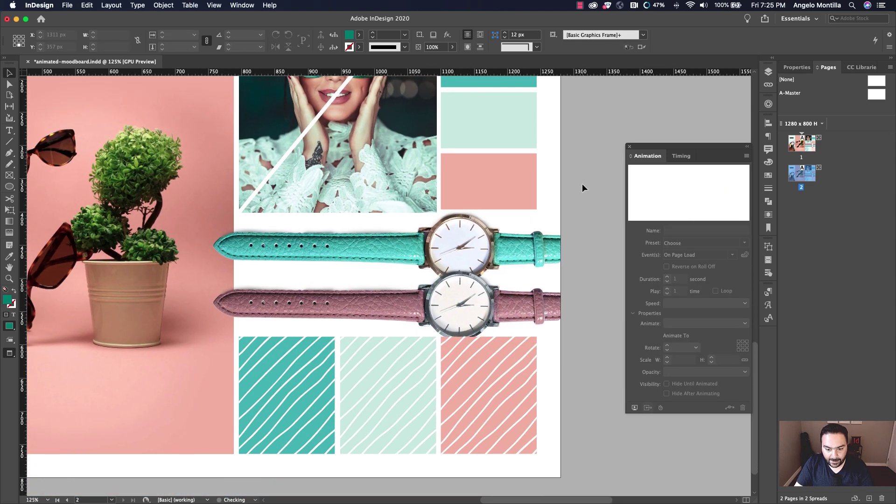
click(535, 246)
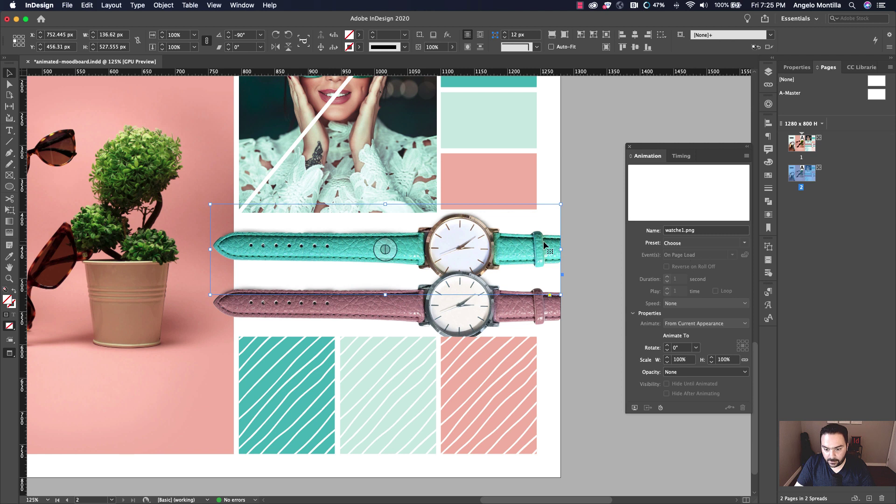
click(682, 232)
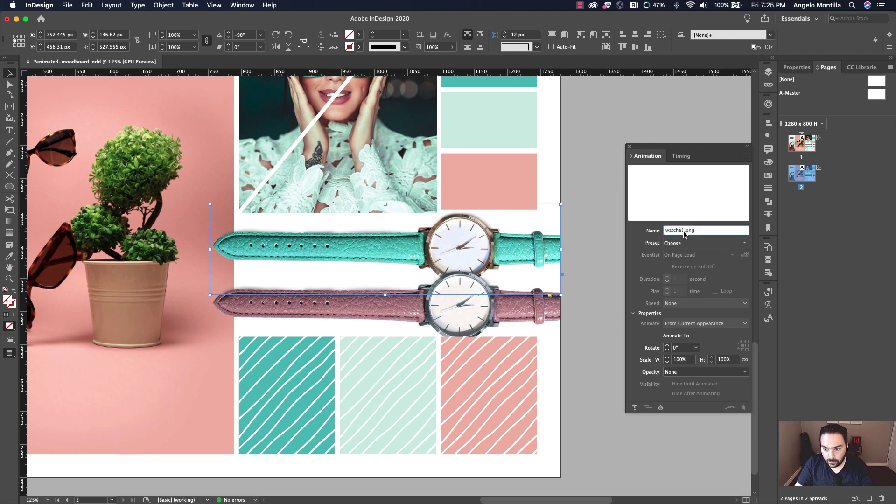
key(BackSpace)
key(BackSpace)
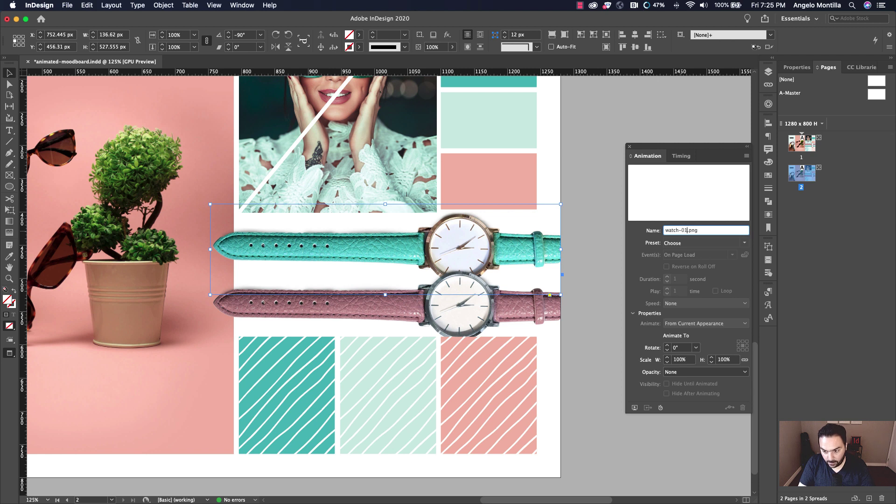
click(745, 242)
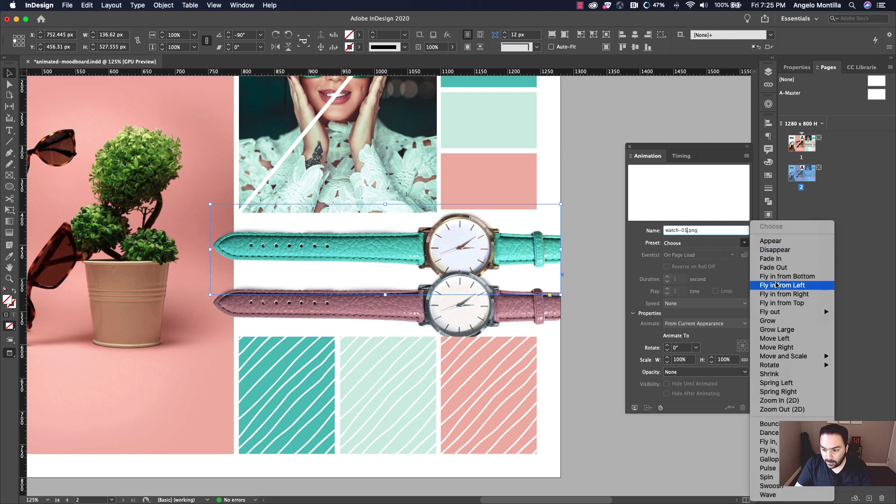
click(777, 294)
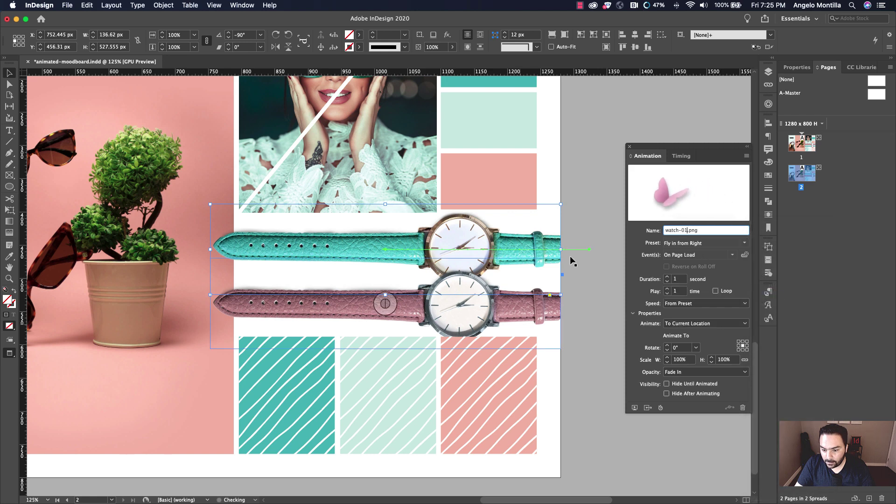
- Rename the pink watch watch-02.png, fly it in from the left, and clear its duration
click(550, 320)
drag(681, 233, 683, 234)
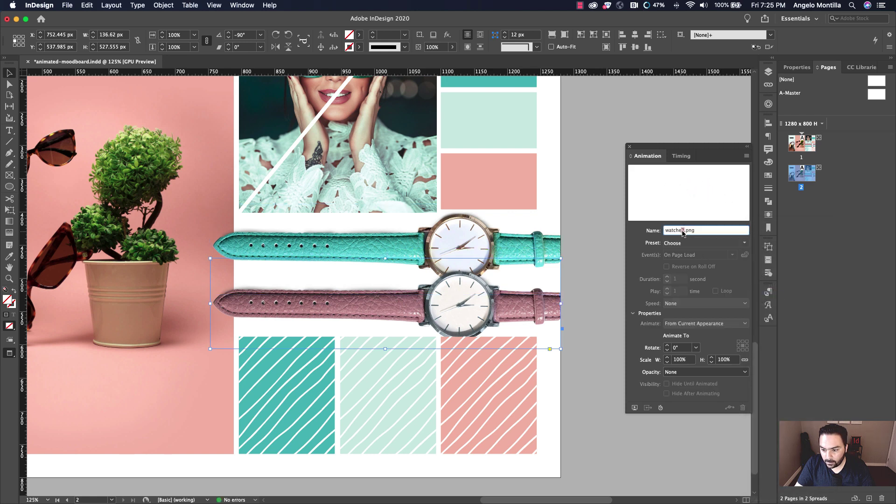
text(-02)
click(744, 243)
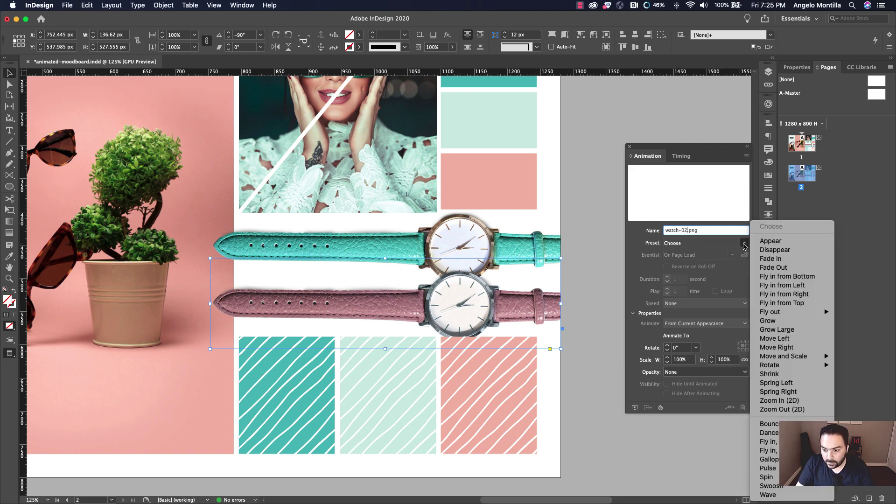
click(797, 289)
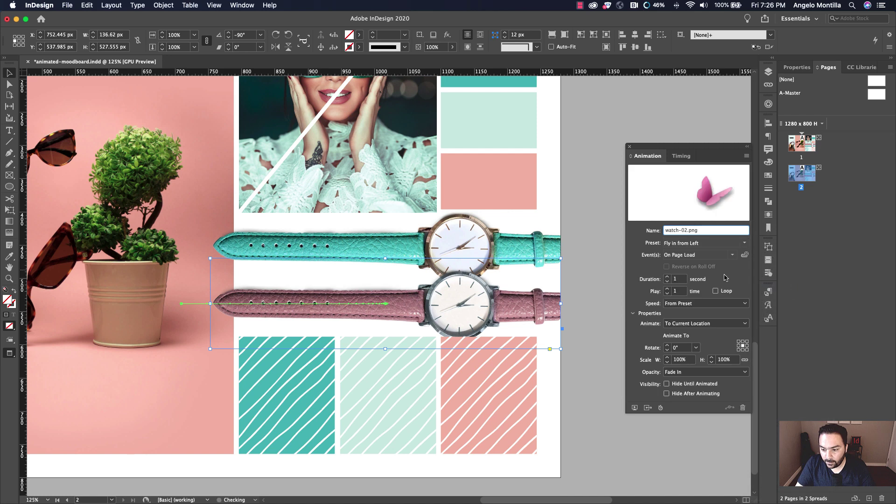
double_click(680, 280)
key(BackSpace)
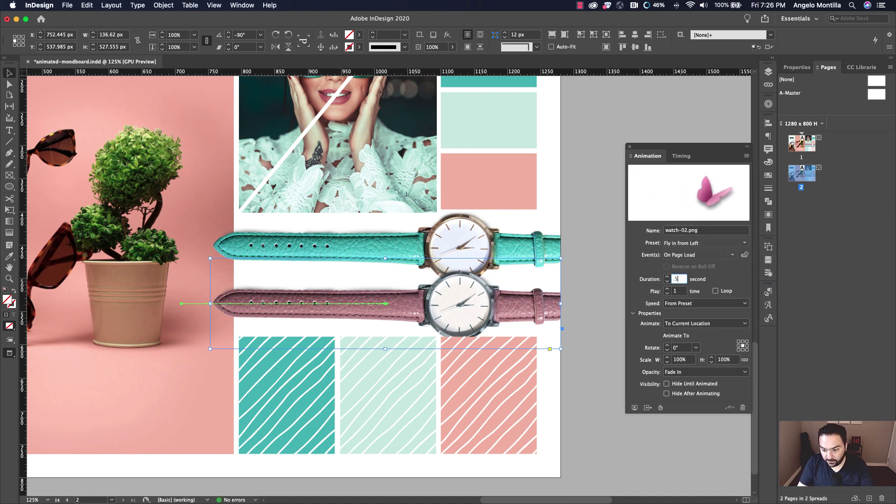
- Make the teal hatched box fly in from the bottom with a 0.5-second duration
click(598, 296)
scroll(594, 347, down, 2)
scroll(594, 347, left, 1)
click(311, 372)
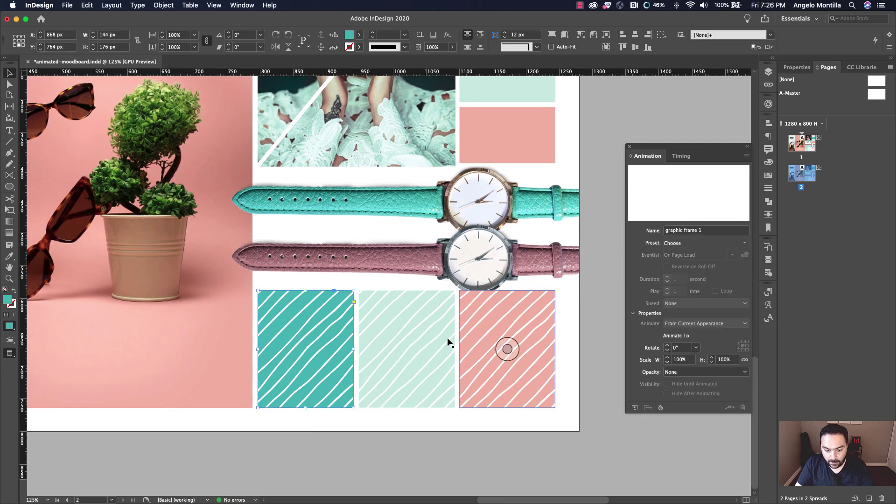
click(700, 232)
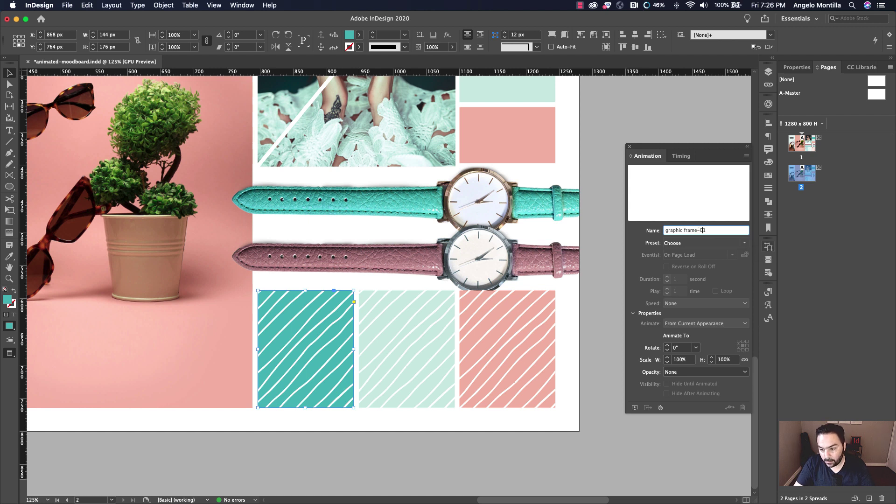
click(745, 242)
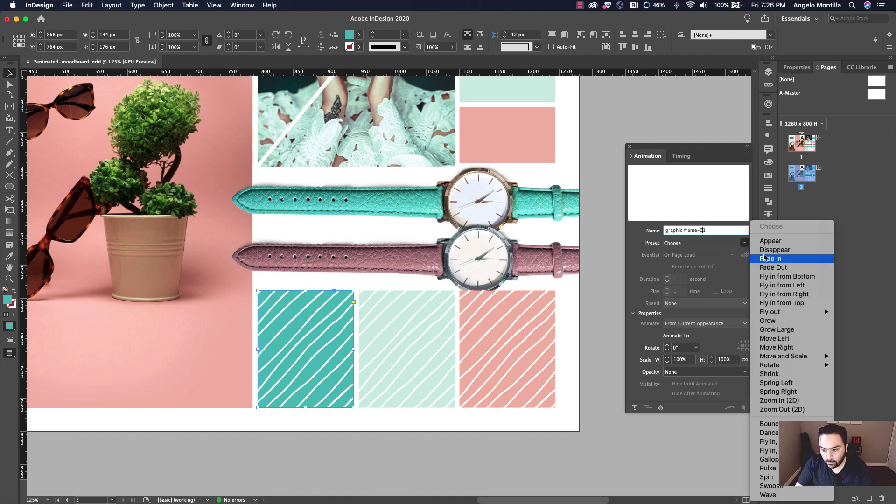
click(778, 276)
click(680, 279)
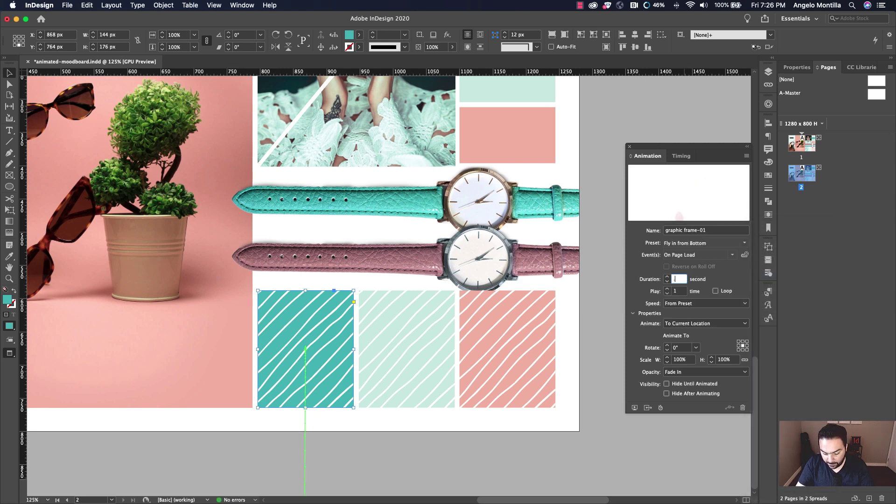
text(0.5)
key(Tab)
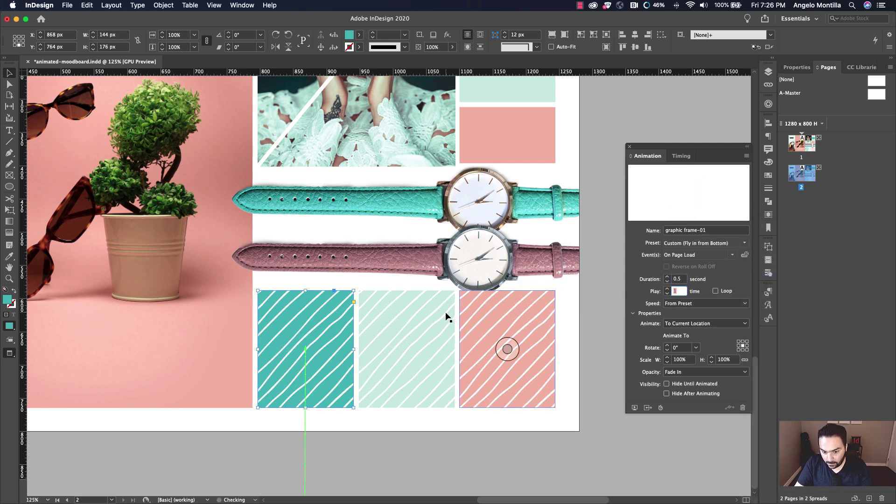
- Edit the mint hatched box's name and set it to fly in from the top over 0.5 seconds
click(445, 312)
double_click(699, 232)
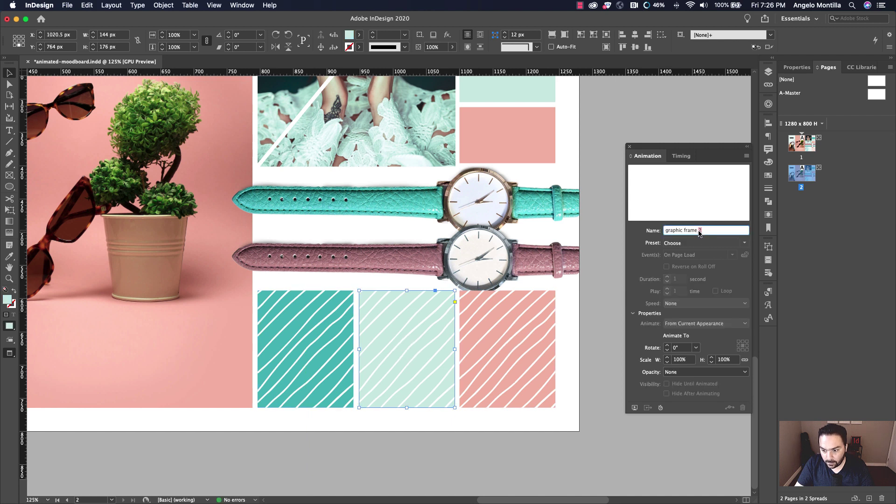
text(-0)
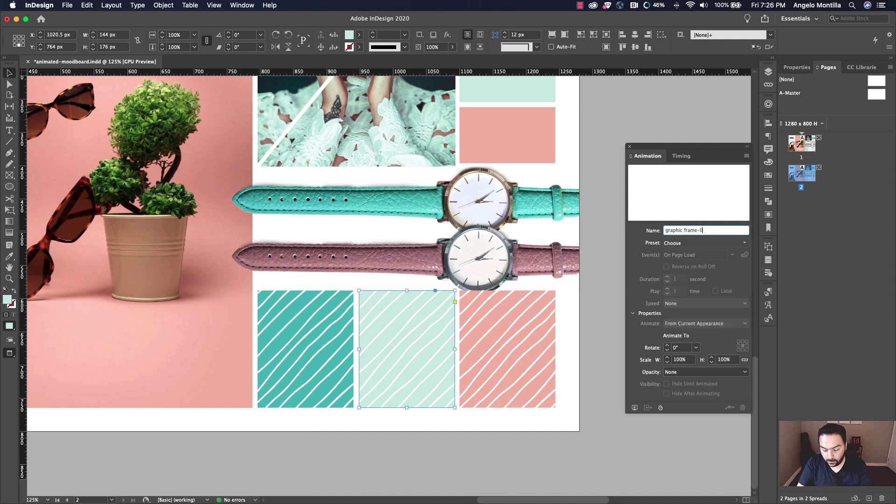
click(732, 243)
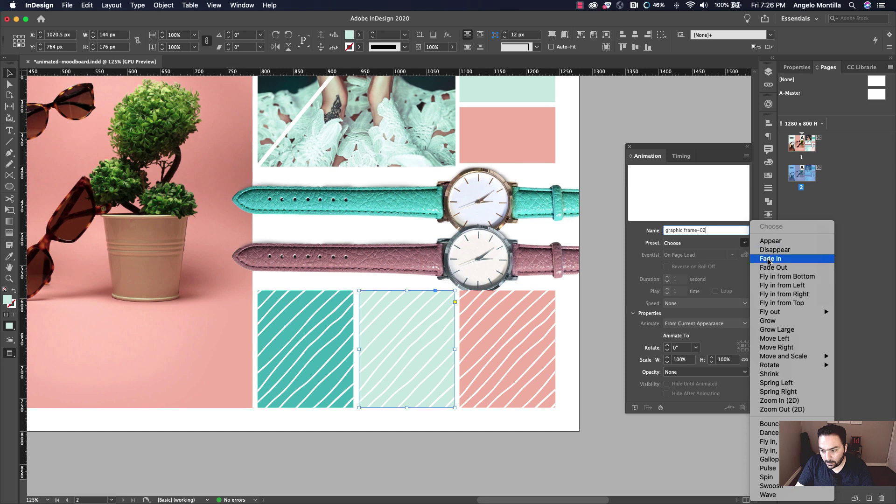
click(783, 303)
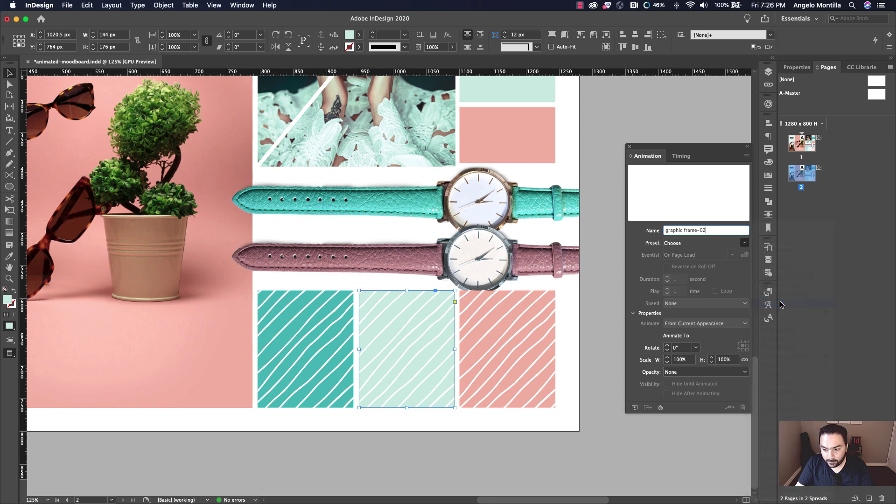
double_click(681, 281)
text(0.5)
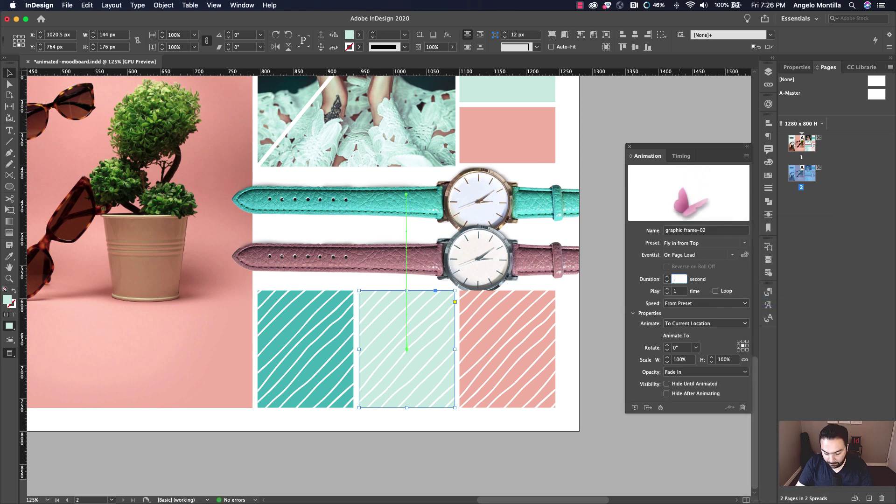
key(Tab)
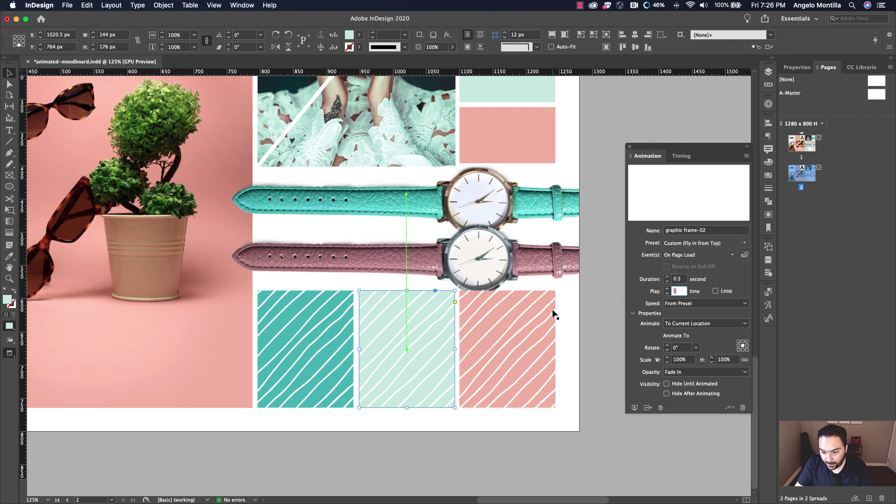
- Set the coral striped frame to fly in from the bottom over 0.5 seconds, then deselect it
click(553, 309)
drag(706, 233, 698, 233)
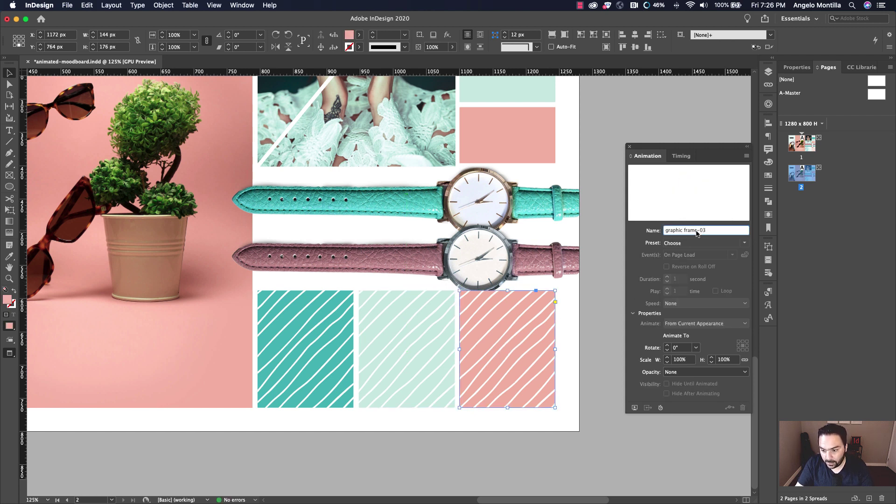
click(743, 244)
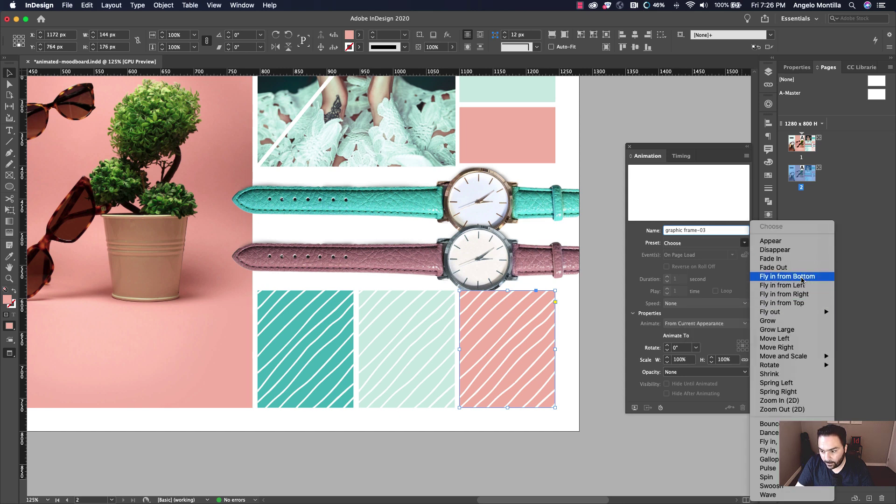
click(789, 277)
click(681, 280)
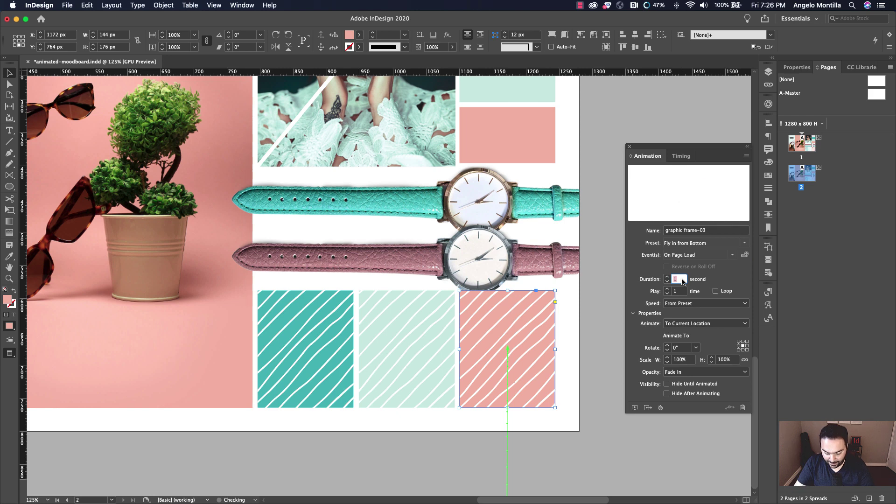
text(.5)
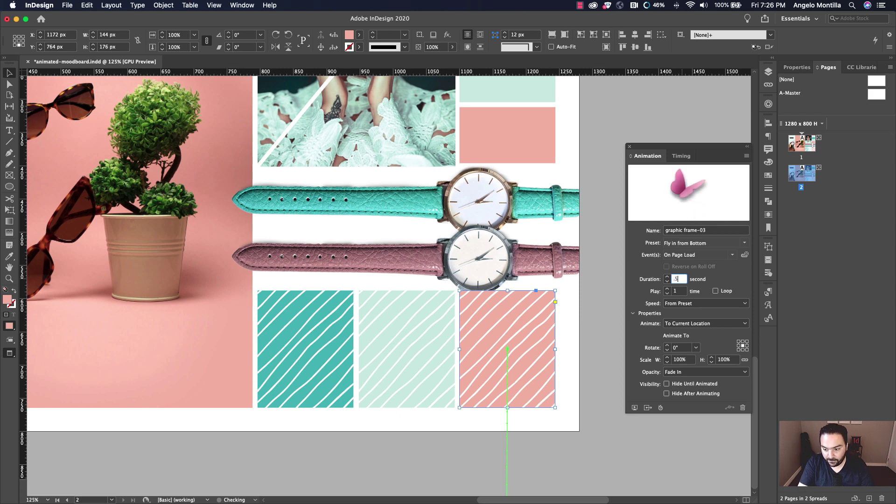
click(609, 211)
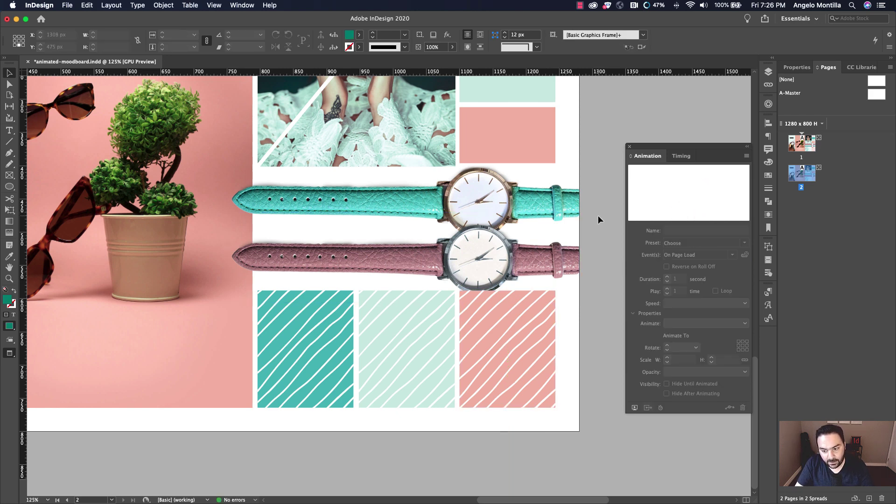
- Zoom out to show the whole page and preview the spread's animations
key(super+minus)
key(super+minus)
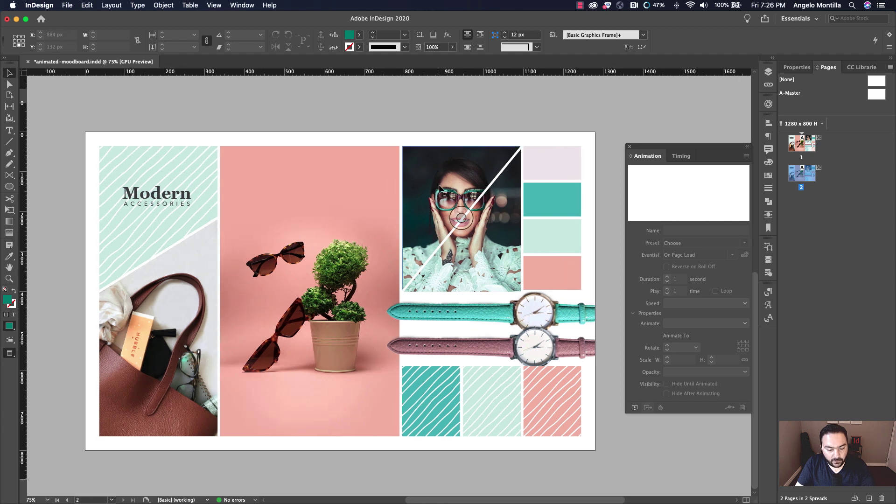
click(635, 409)
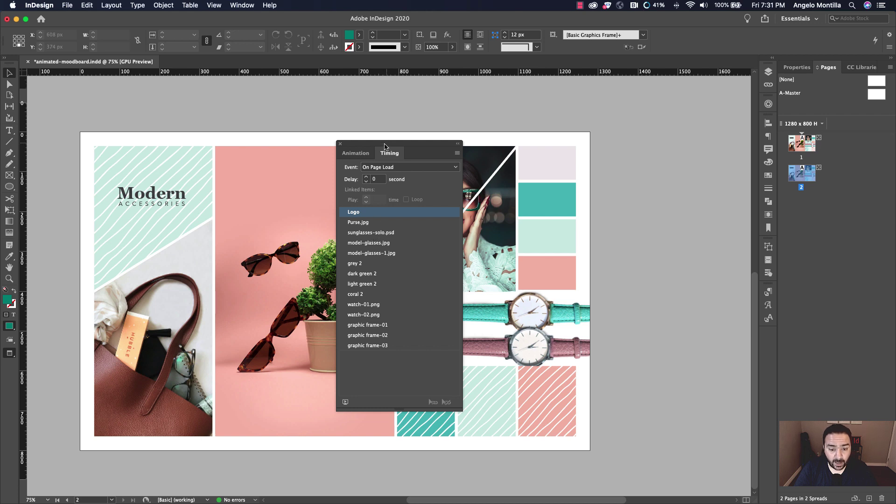
- Reposition the Timing panel and link Logo with Purse.jpg to play together
drag(348, 147, 303, 150)
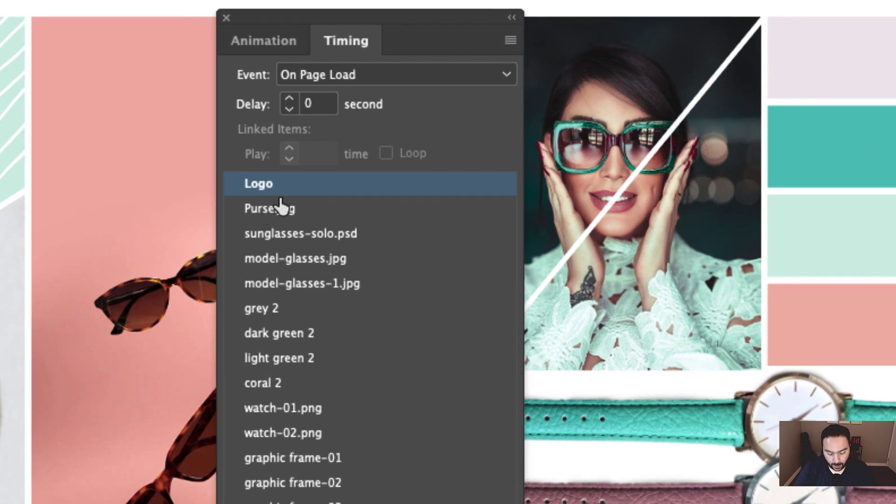
shift+click(308, 209)
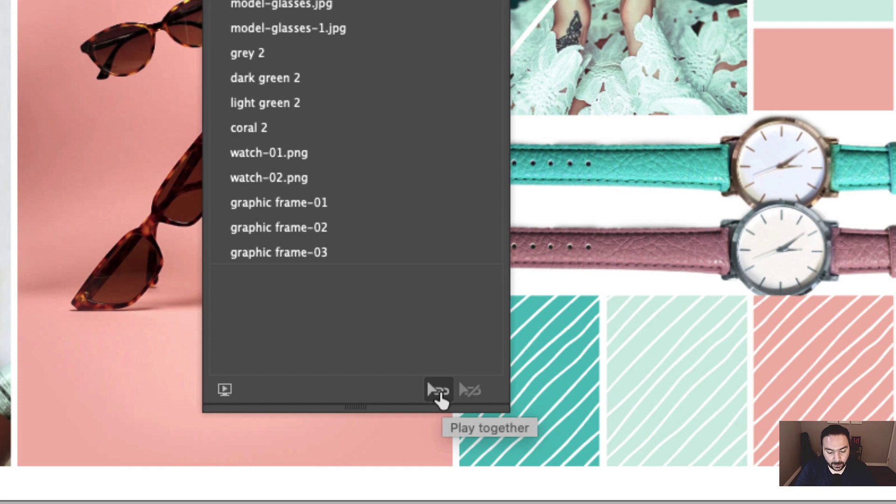
click(438, 391)
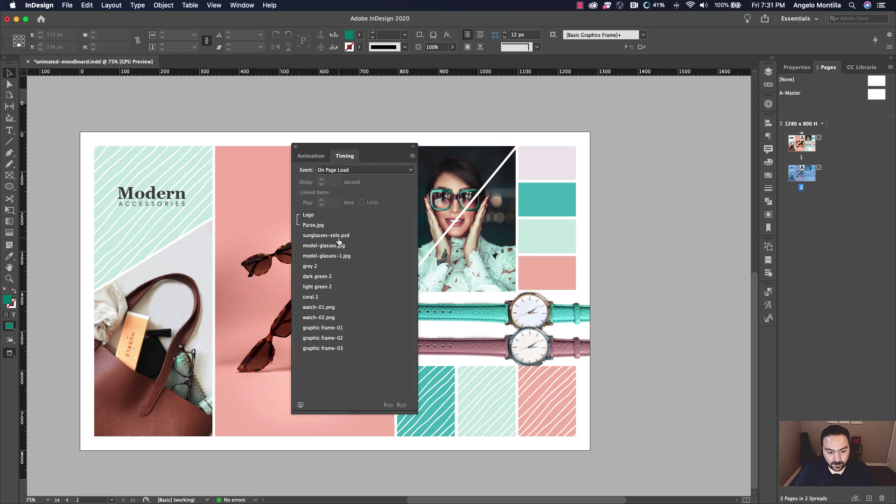
- Link model-glasses.jpg and model-glasses-1.jpg to play together in the Timing panel
drag(332, 146, 408, 146)
click(299, 238)
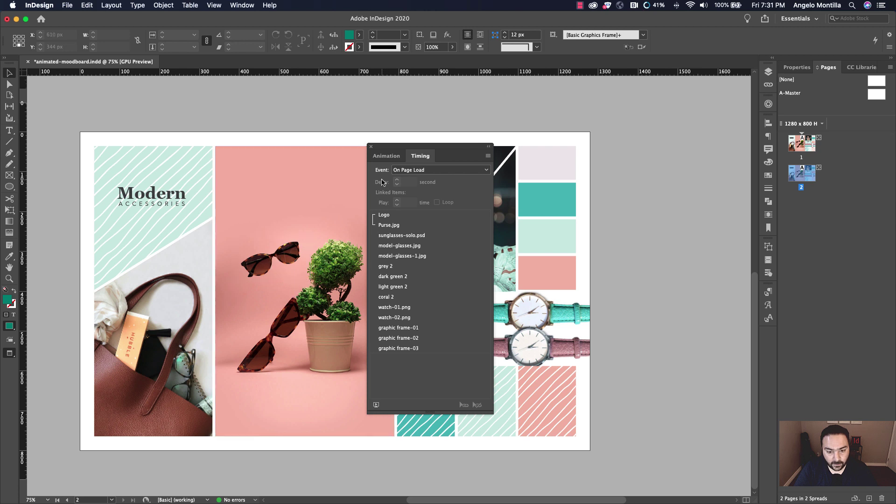
drag(391, 148, 285, 150)
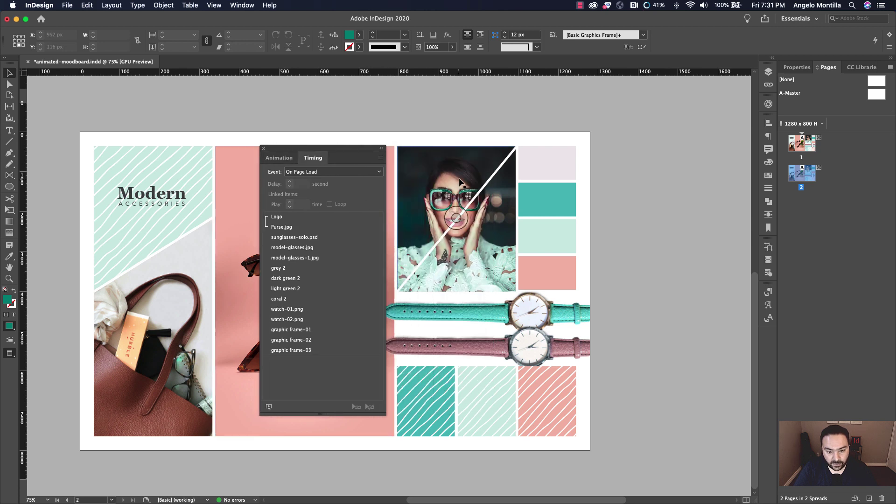
click(307, 248)
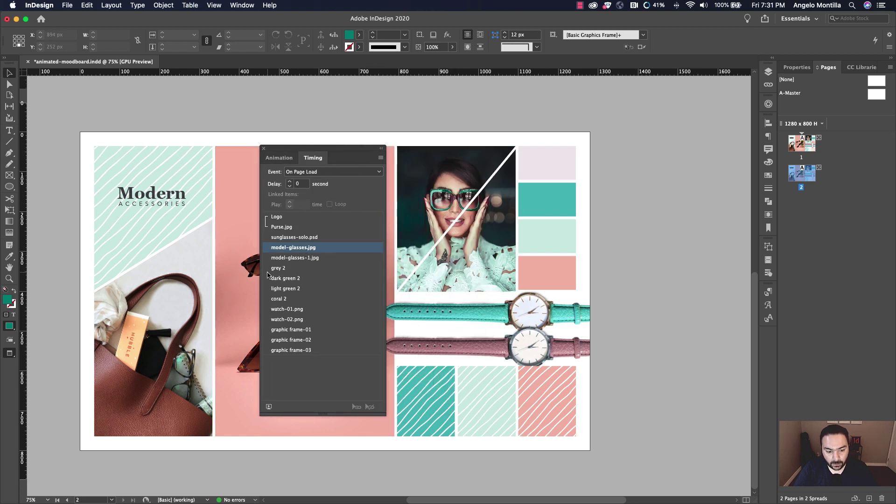
shift+click(299, 258)
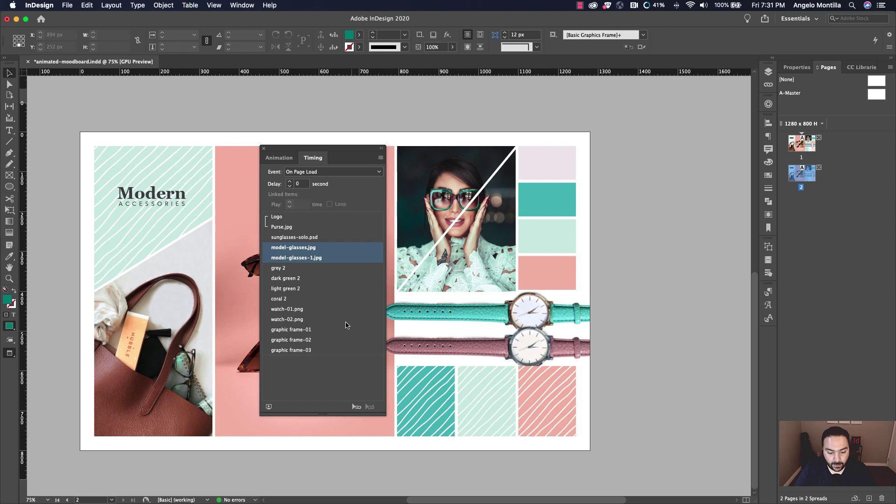
click(356, 407)
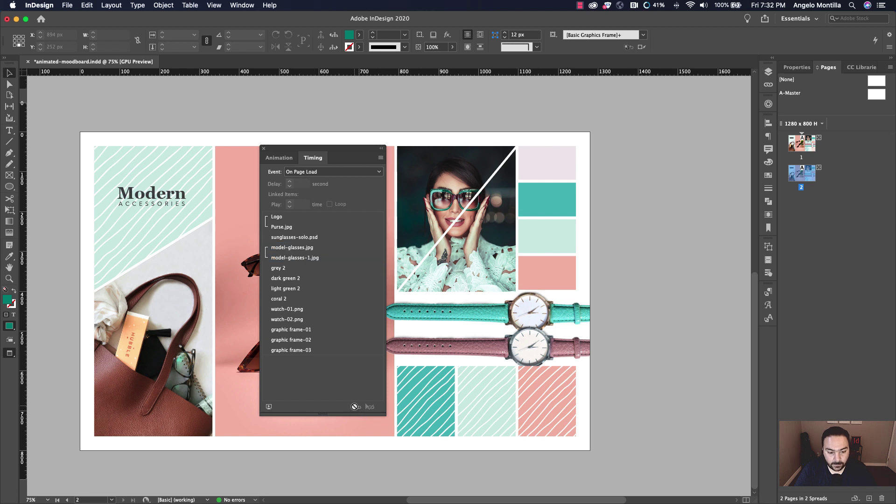
- Link grey 2, dark green 2, light green 2 and coral 2 to play together
click(283, 269)
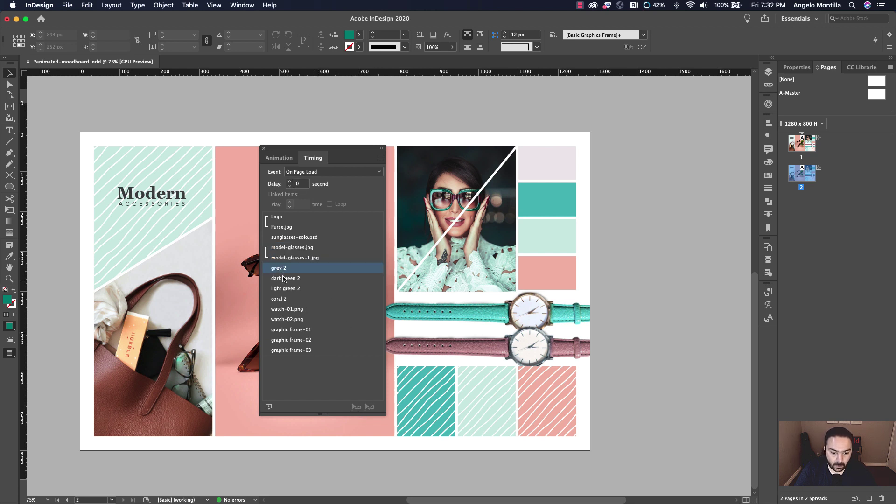
shift+click(294, 280)
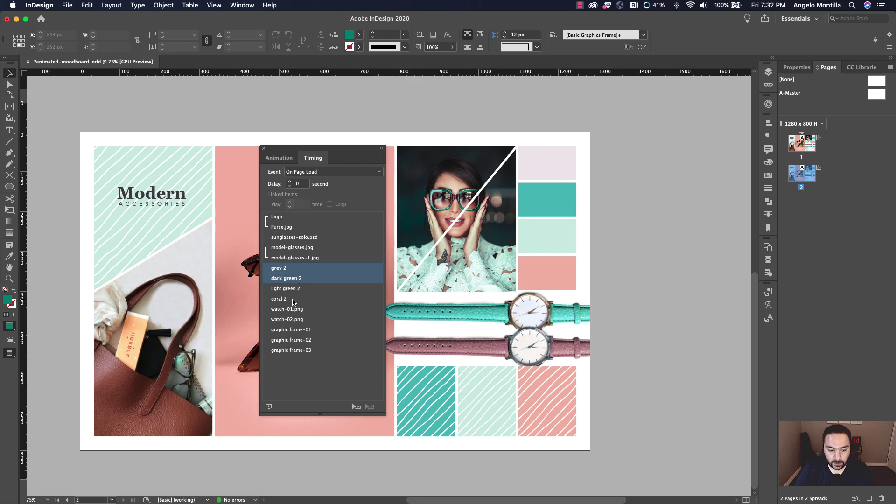
shift+click(290, 289)
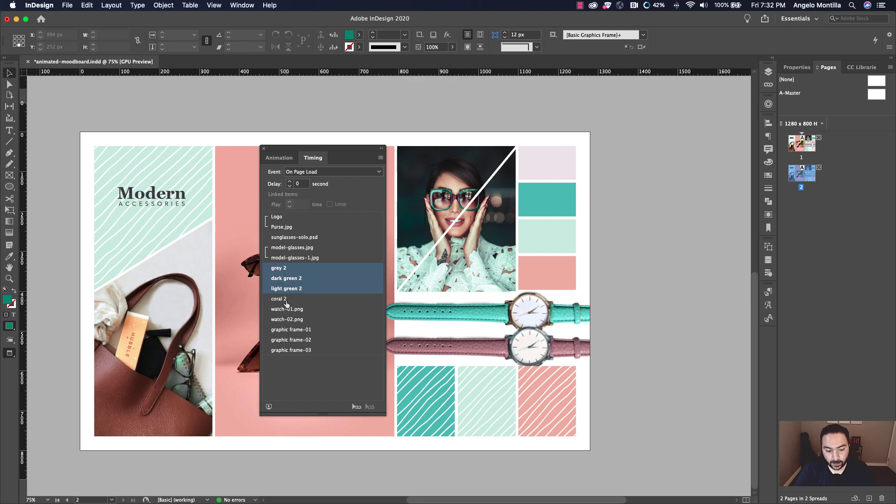
shift+click(286, 299)
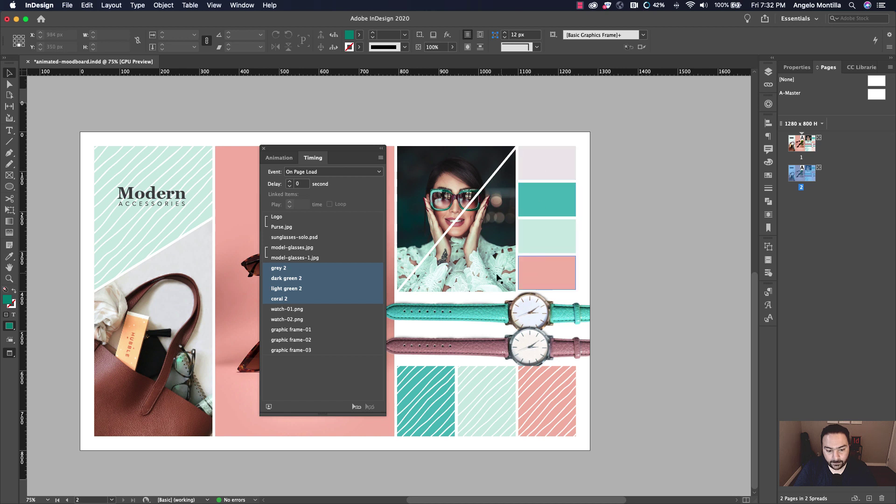
click(354, 407)
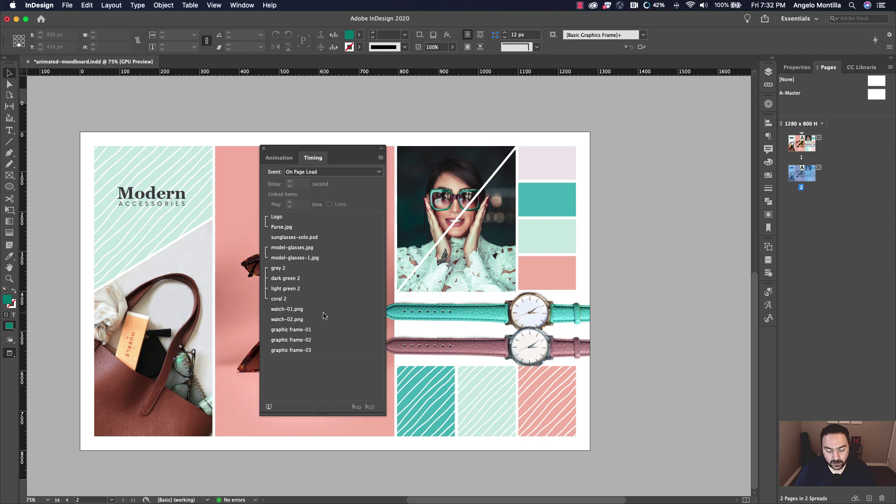
- Link watch-01.png and watch-02.png to play together
click(294, 312)
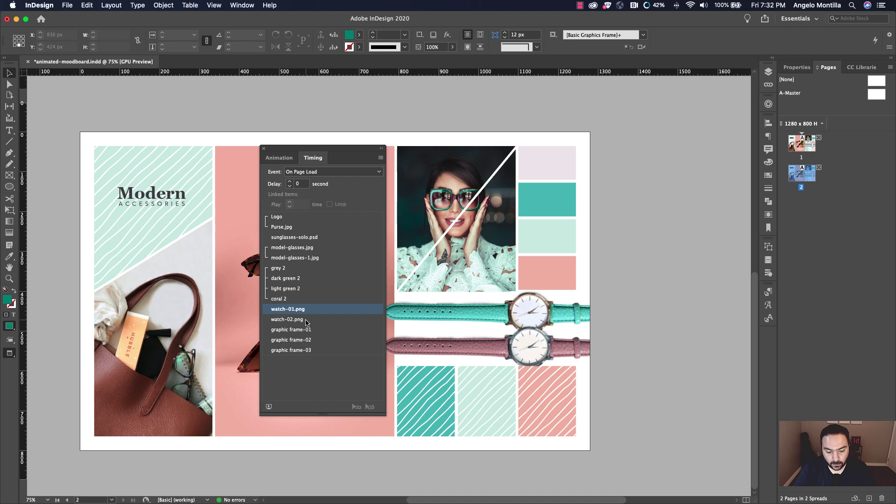
shift+click(307, 322)
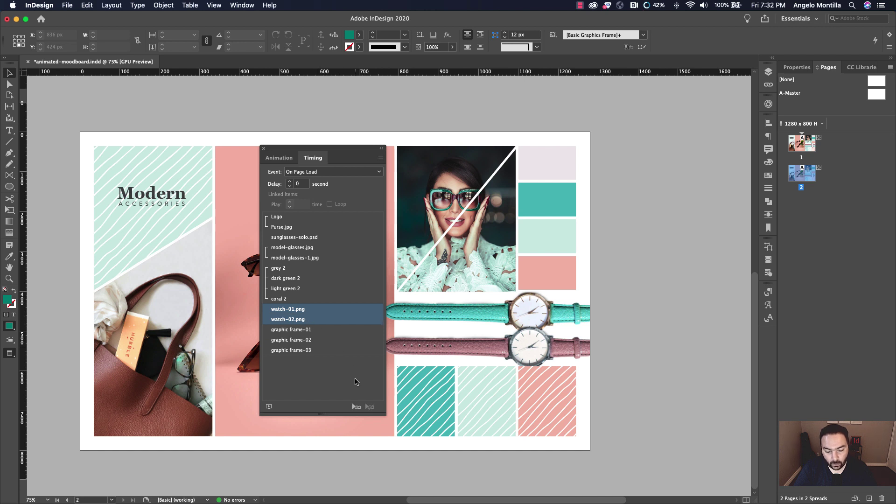
click(356, 406)
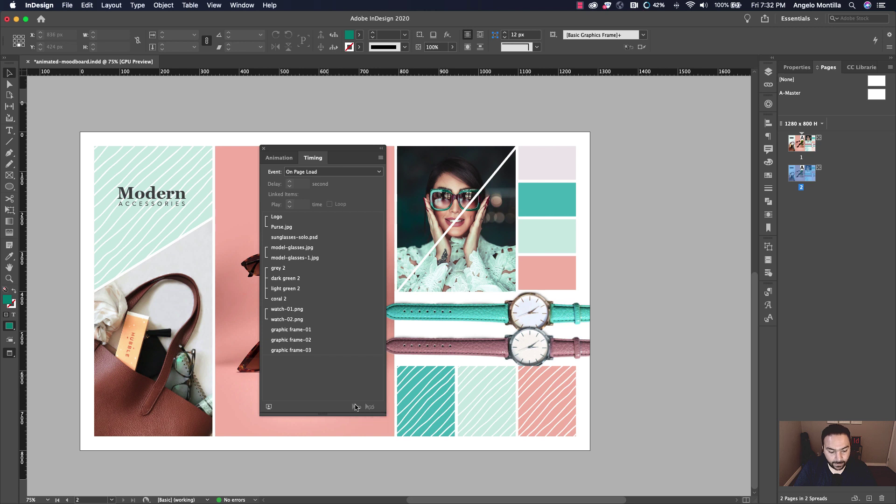
- Link graphic frame-01 through graphic frame-03 to play together
click(306, 333)
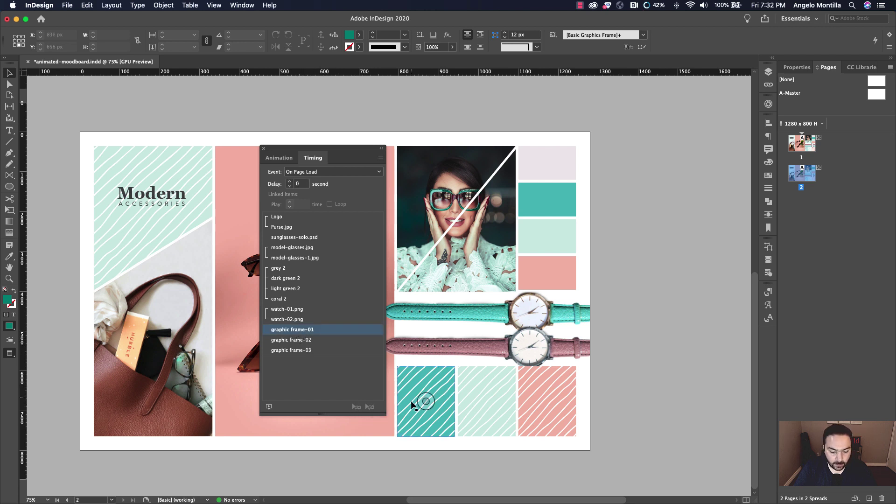
shift+click(307, 351)
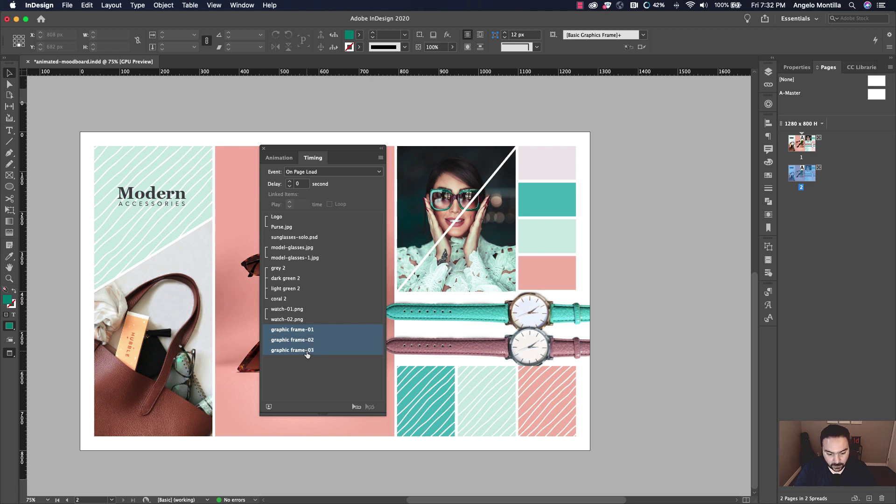
click(358, 408)
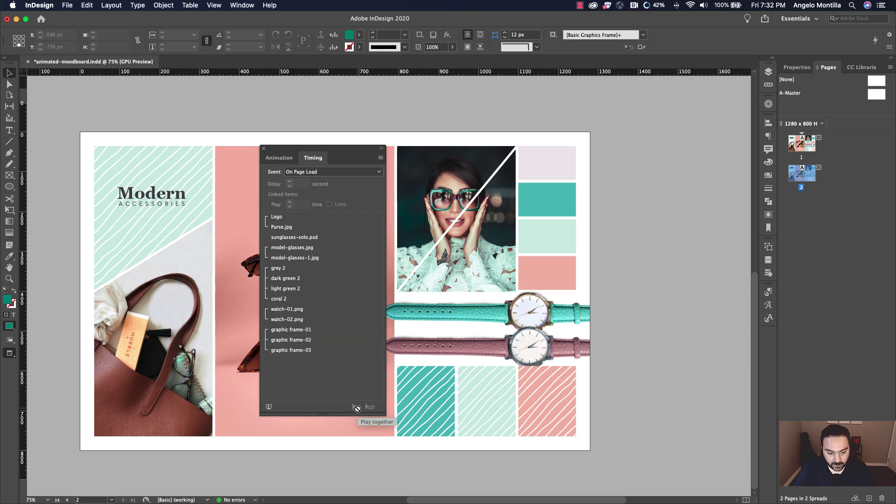
drag(329, 154, 589, 137)
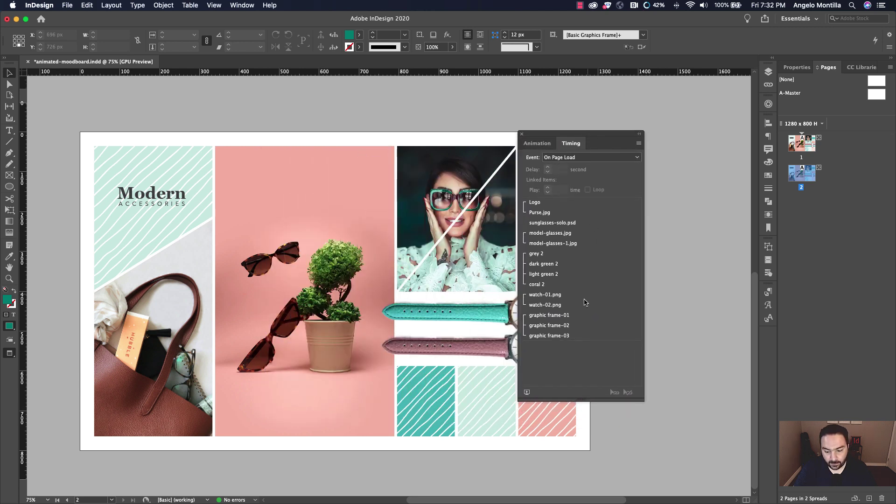
click(527, 394)
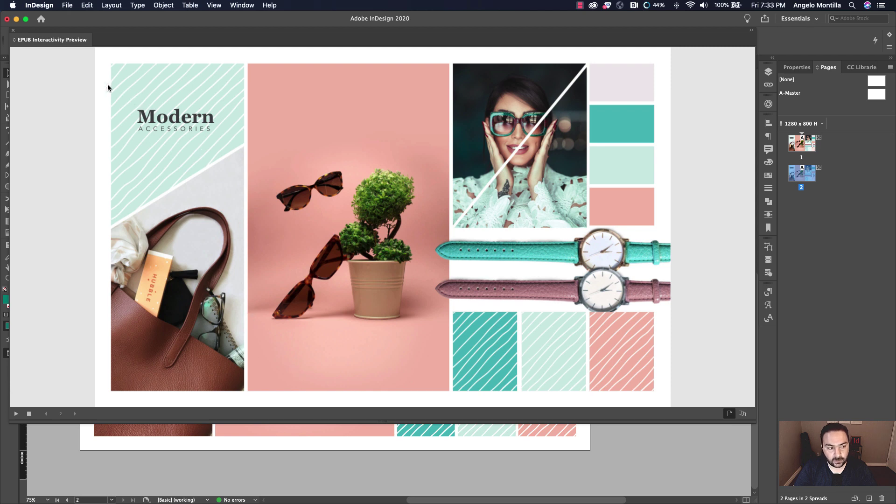
click(12, 31)
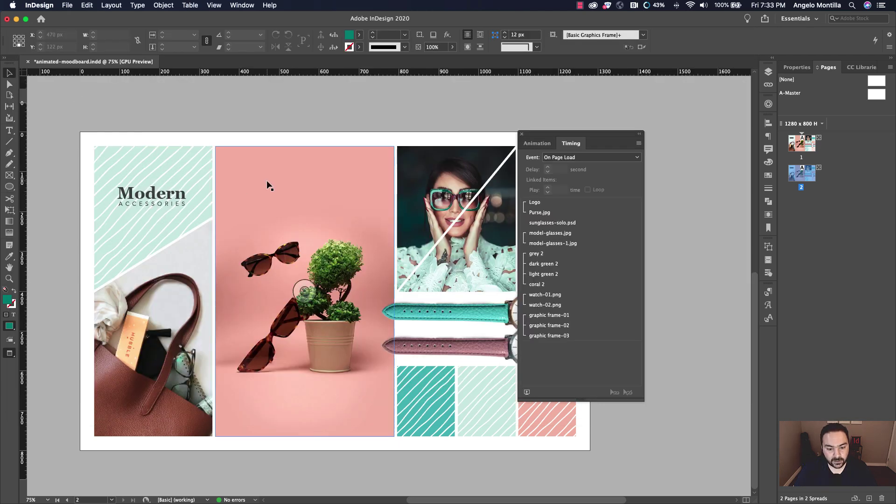